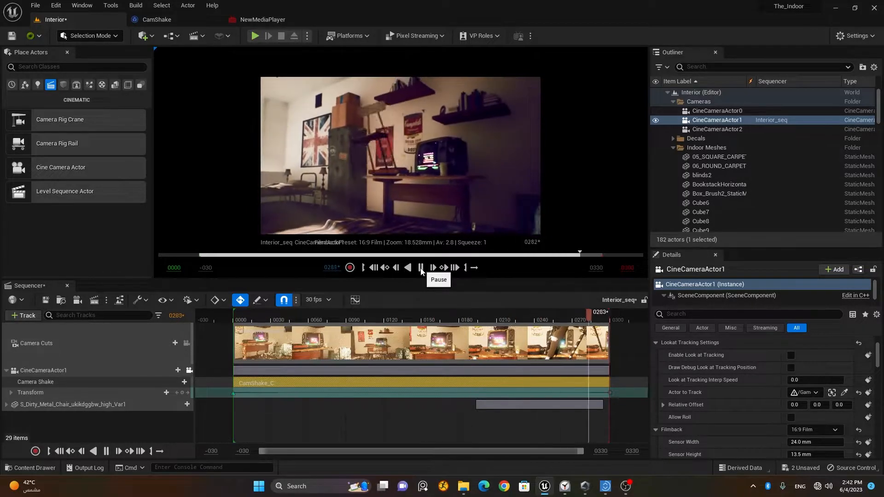
click(421, 267)
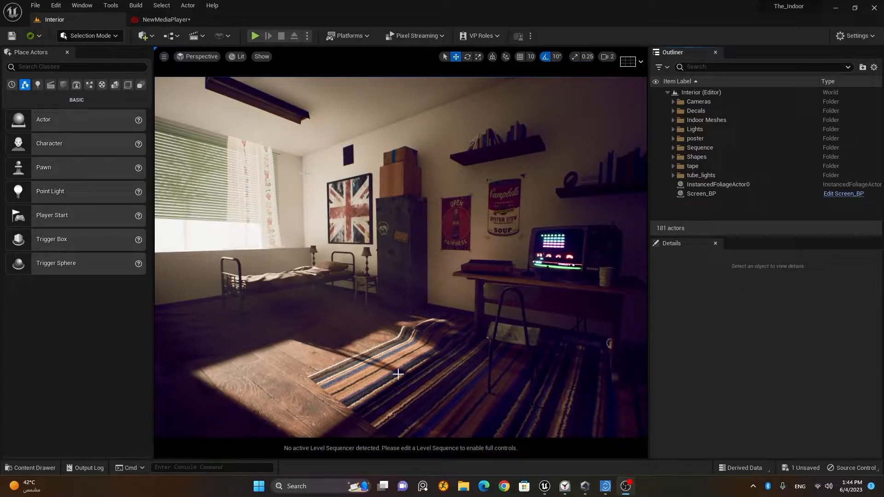
Create a Level Sequence named Interior_seq in the project's Levels folder and open it for editing
click(41, 470)
click(42, 358)
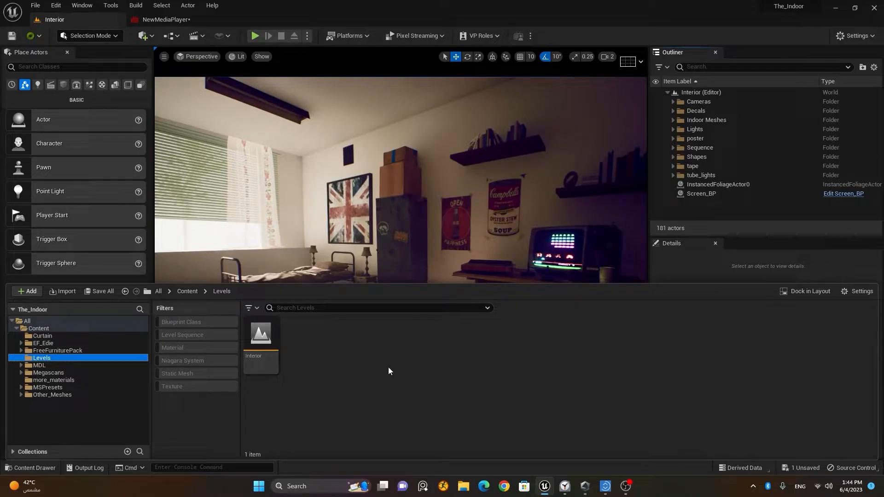
click(32, 467)
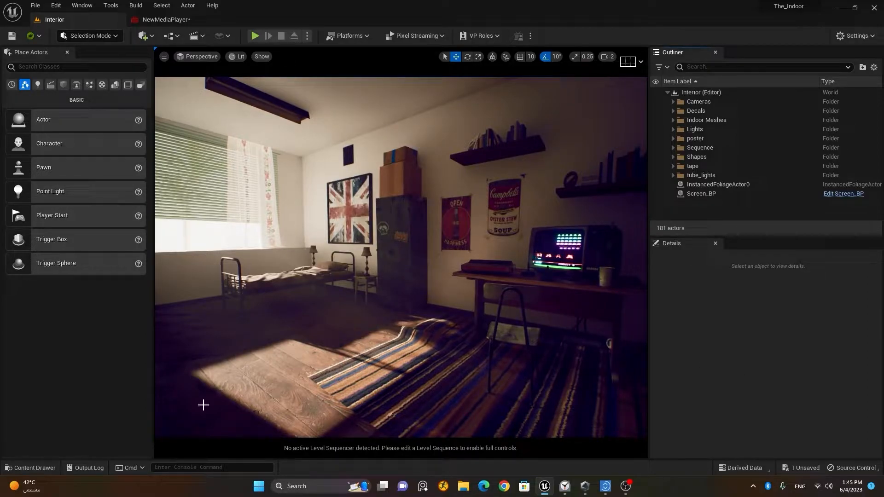
click(46, 467)
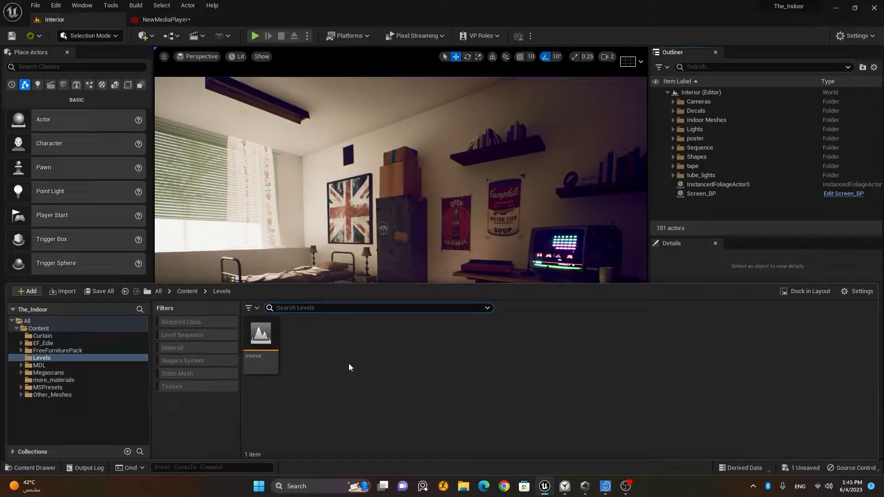
right_click(302, 337)
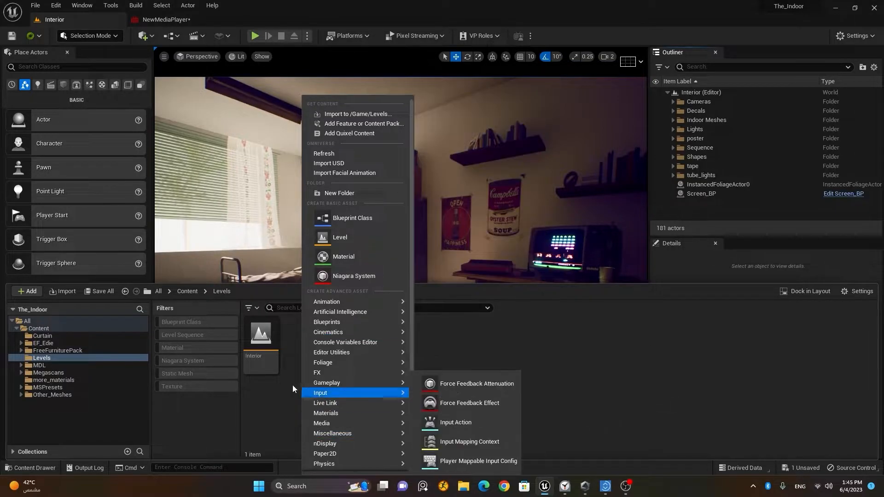
click(276, 405)
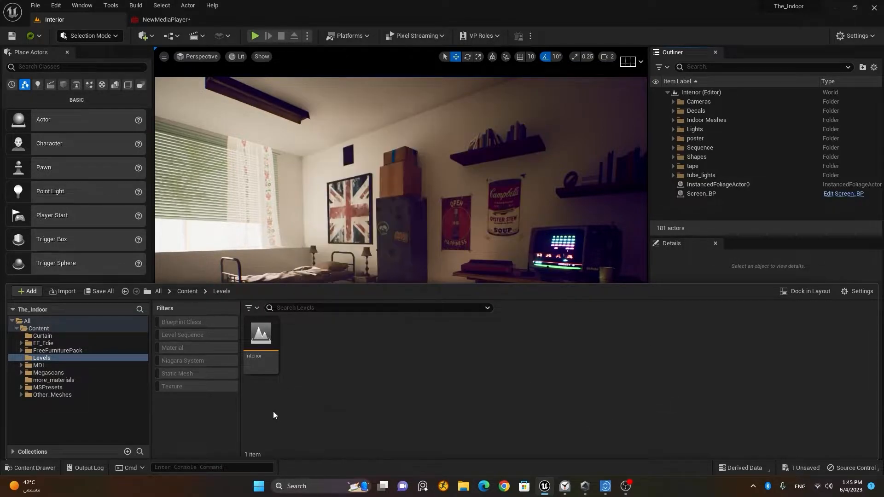
right_click(310, 345)
mouse_move(344, 334)
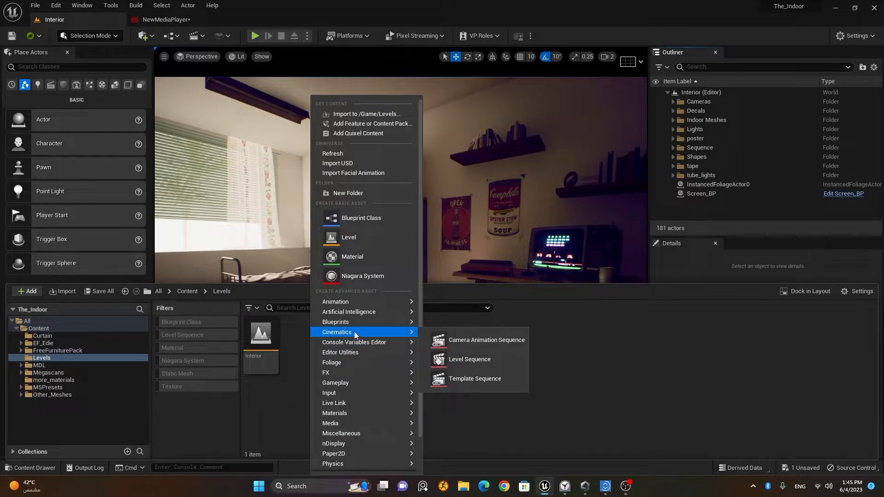
click(477, 362)
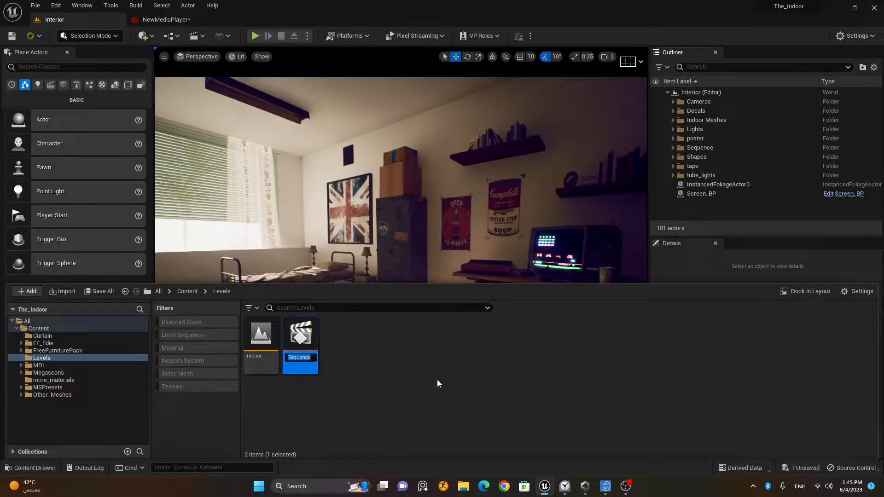
key(BackSpace)
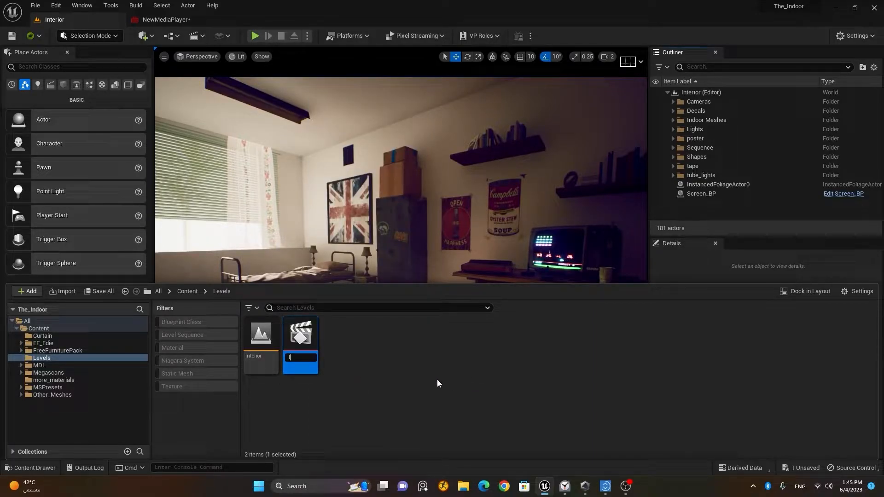
text(Interior_seq)
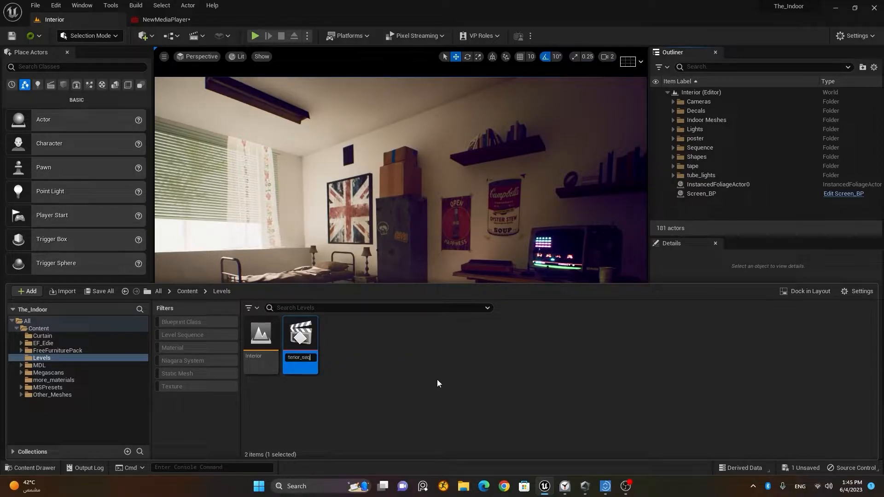
key(Return)
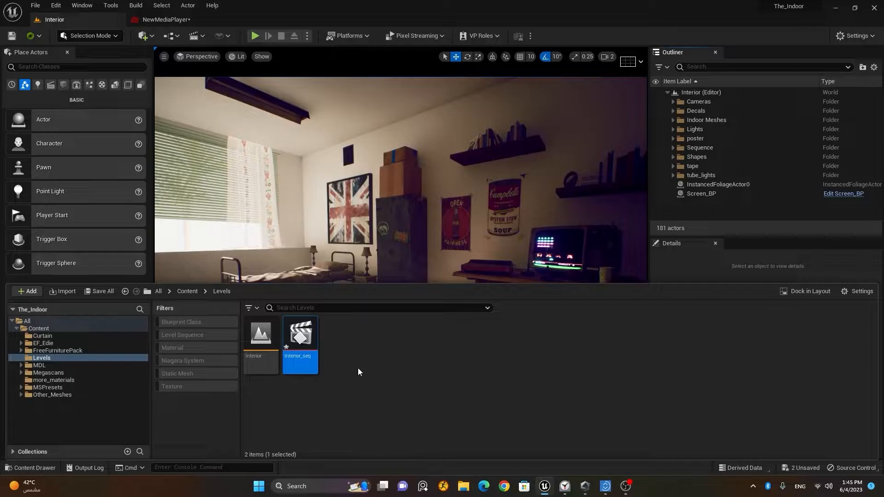
double_click(302, 338)
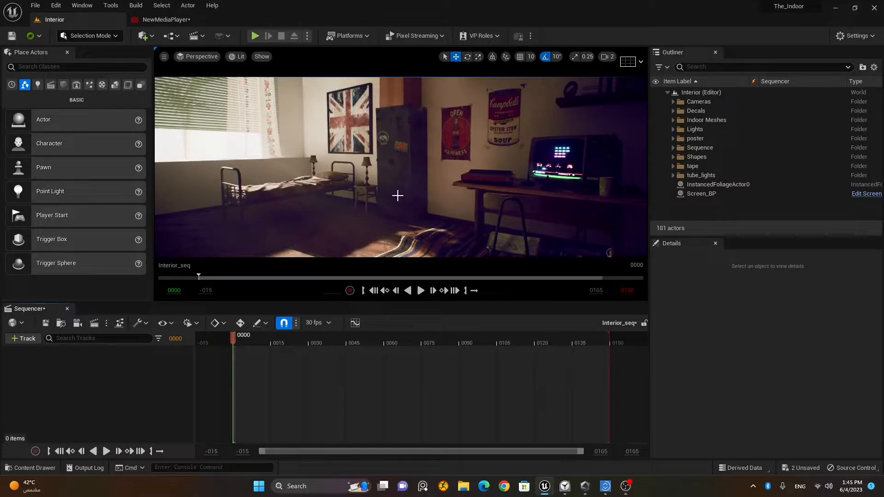
Select the metal chair by the desk and look through its transform, material, physics, collision and lighting properties
right_drag(421, 181, 496, 208)
click(456, 181)
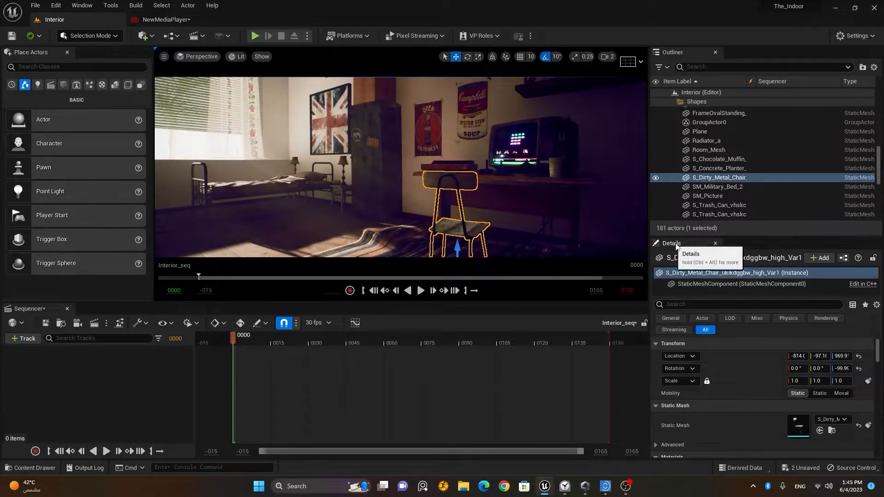
drag(744, 243, 732, 125)
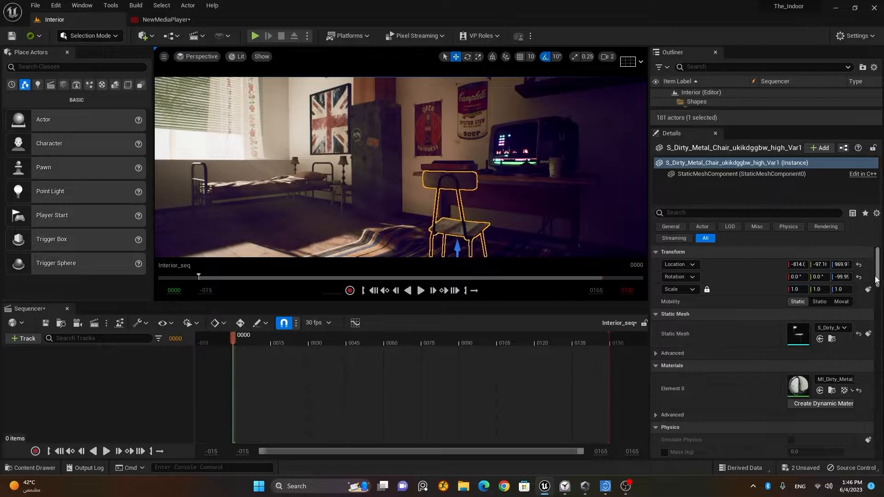
scroll(874, 282, down, 5)
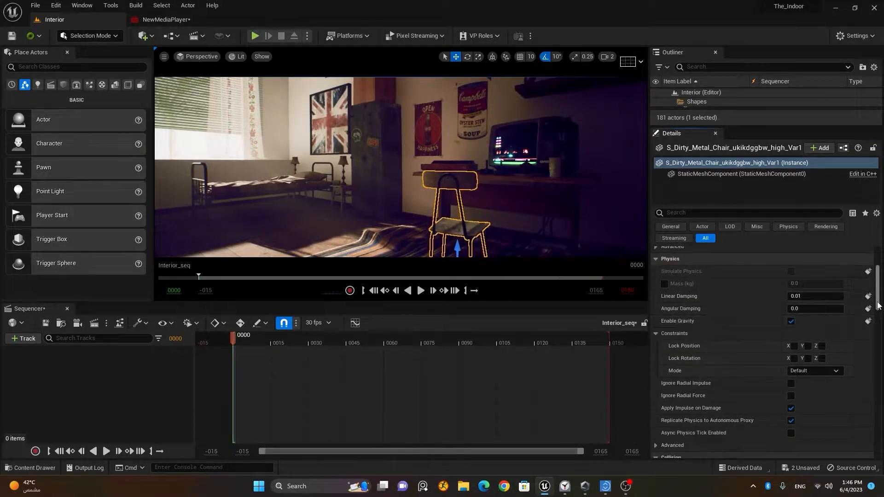
scroll(870, 308, down, 8)
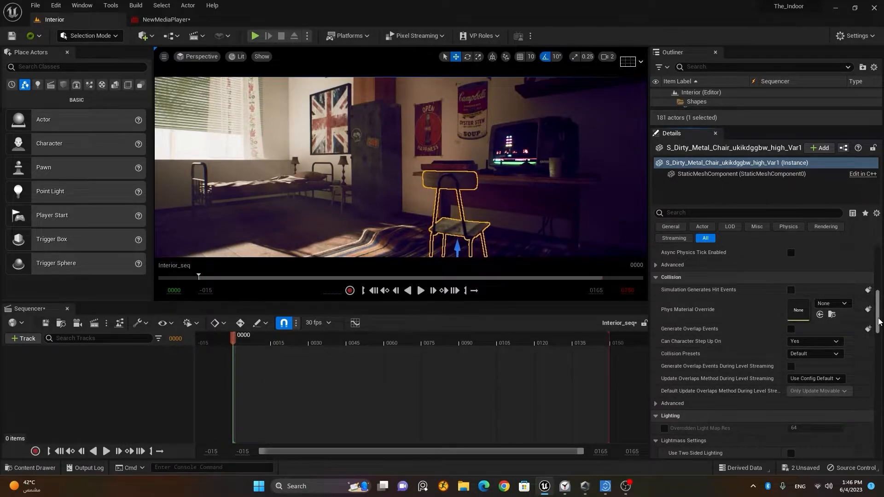
scroll(878, 329, down, 5)
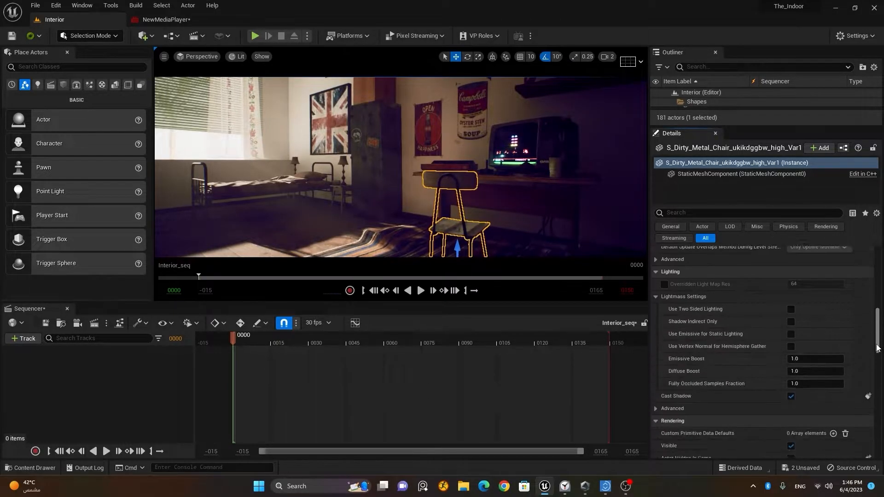
drag(878, 353, 878, 274)
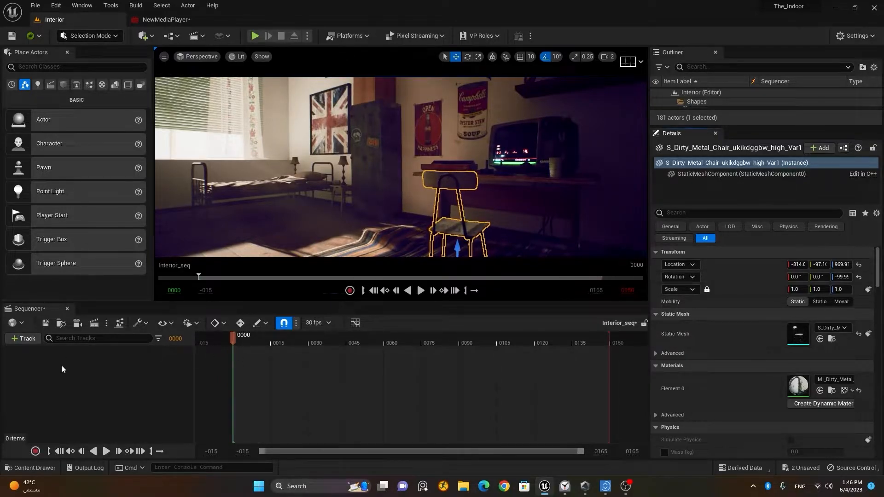
Place a Cine Camera Actor in the room and position it to frame the desk with the TV and the chair
drag(263, 301, 262, 346)
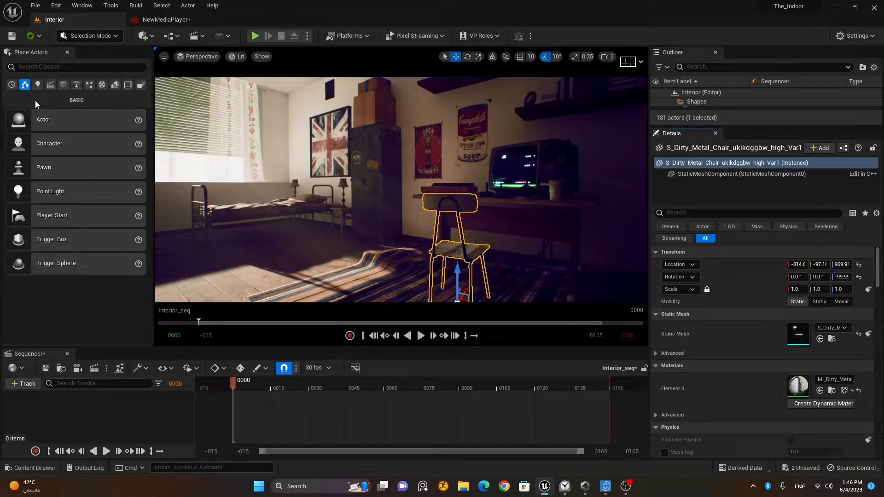
click(51, 85)
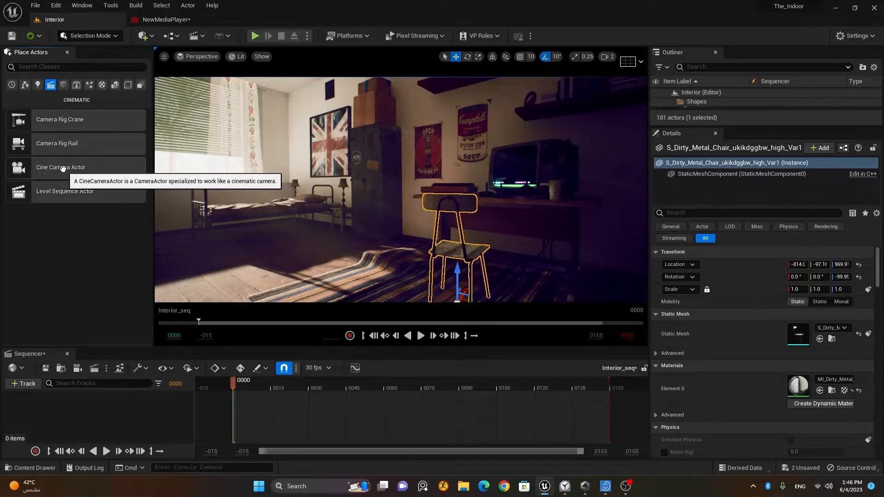
drag(62, 168, 309, 231)
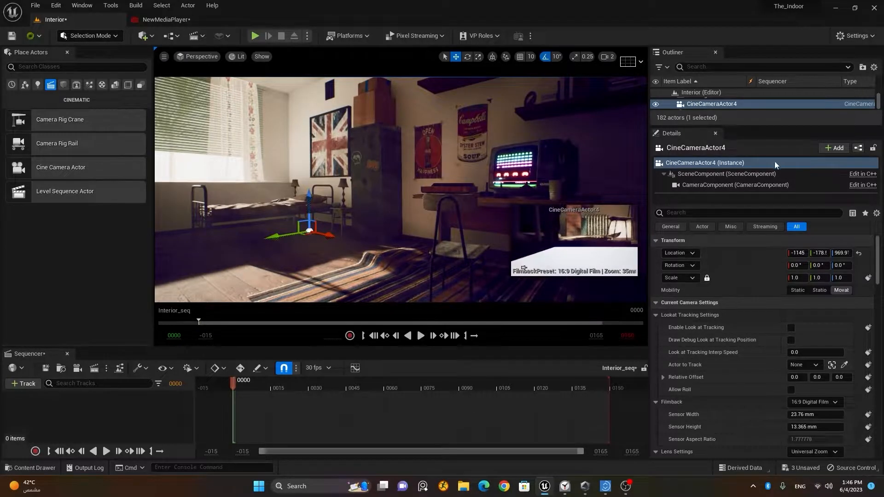
drag(758, 128, 754, 250)
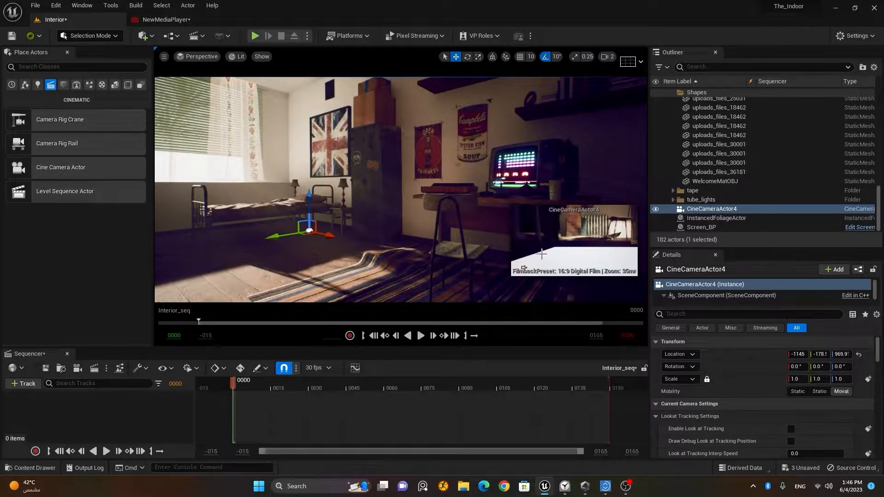
drag(341, 238, 393, 250)
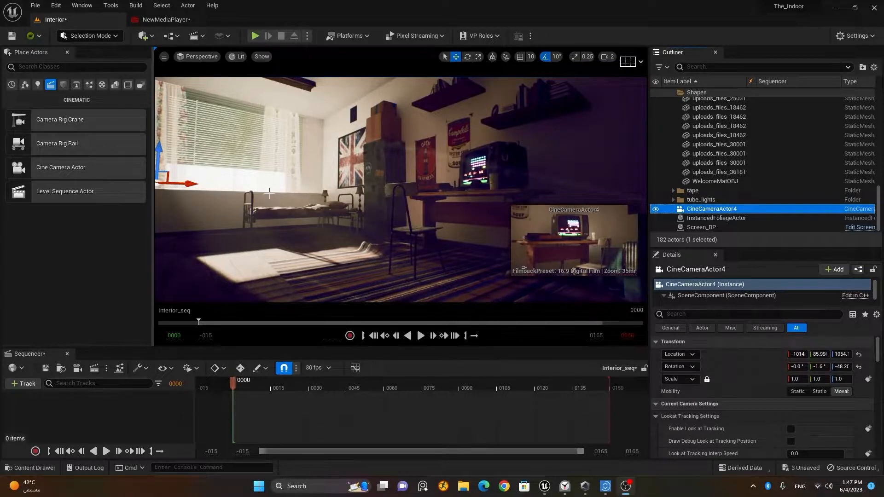
Turn off game view and inspect the new camera's placement in the room from a raised viewpoint
right_click(297, 194)
key(g)
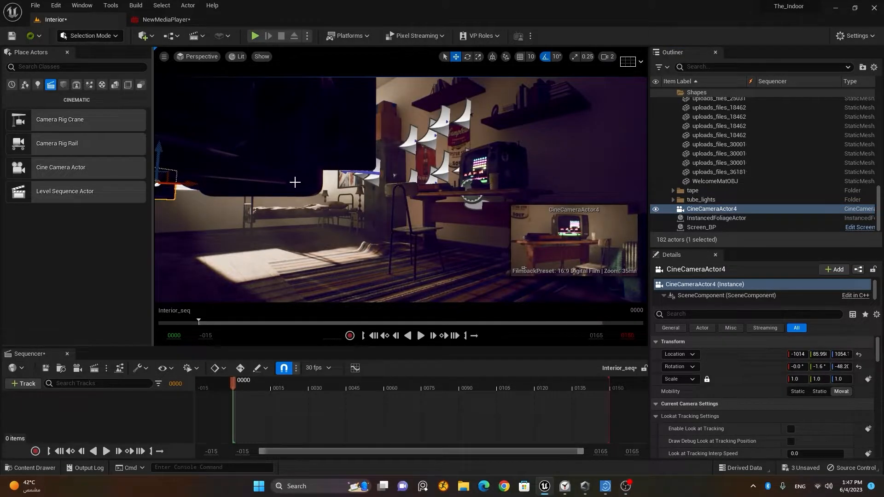
right_drag(297, 186, 277, 182)
key(s)
key(w)
right_drag(395, 161, 395, 182)
key(e)
right_drag(203, 275, 203, 276)
right_drag(298, 192, 258, 197)
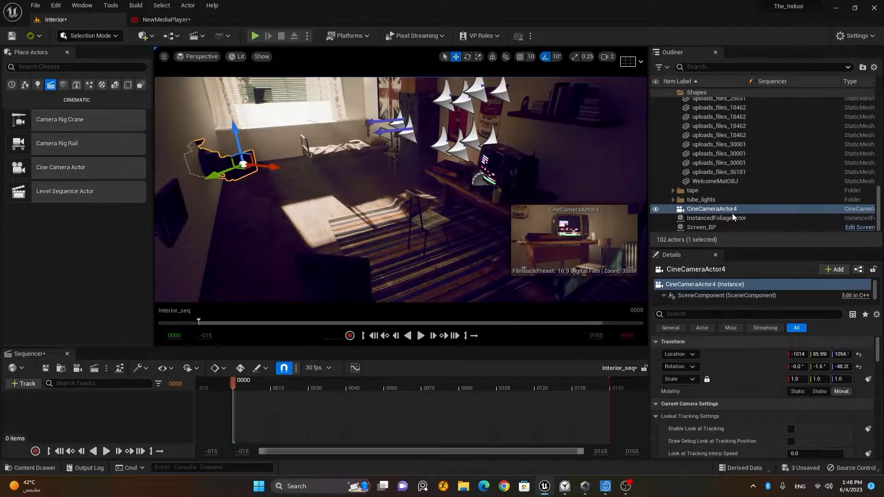
Add the new cine camera to Interior_seq with Actor To Sequencer, undoing the first way of adding it
drag(732, 211, 125, 405)
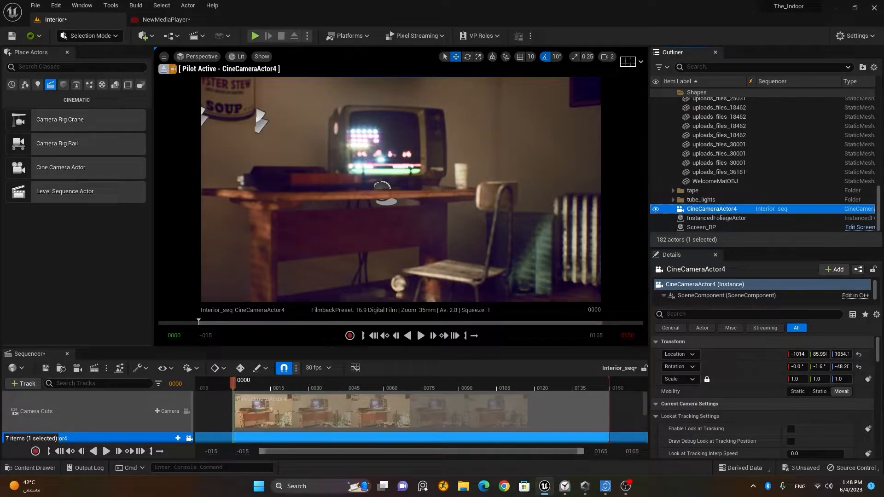
key(ctrl+z)
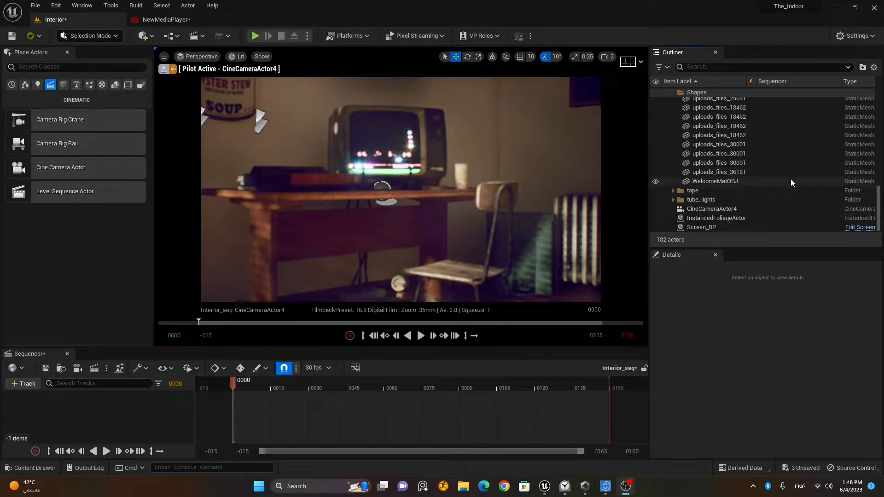
drag(878, 208, 874, 195)
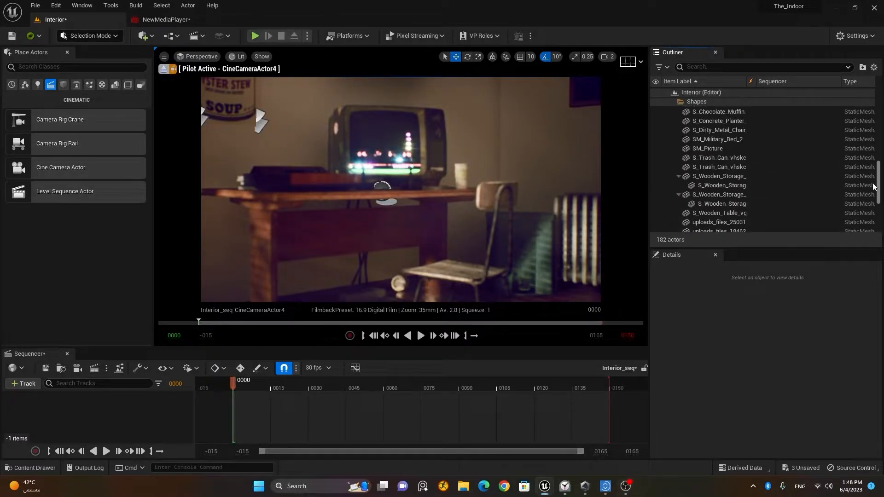
click(712, 184)
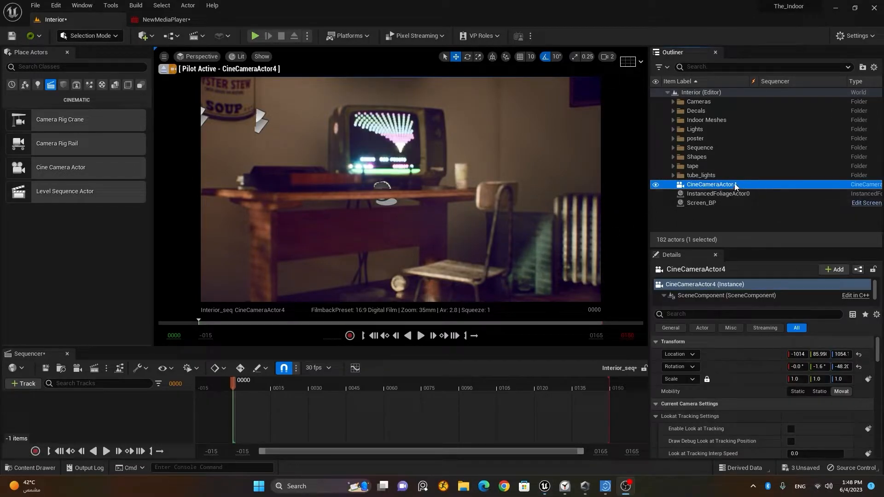
click(21, 383)
mouse_move(52, 224)
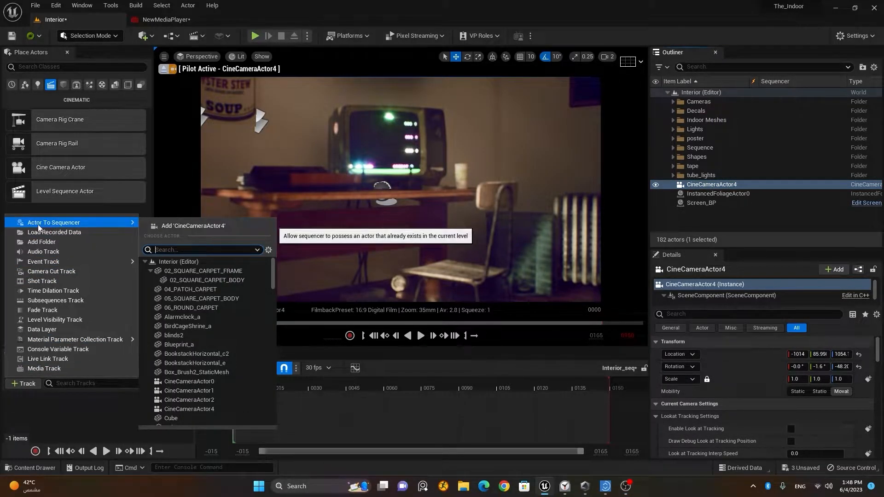
click(194, 227)
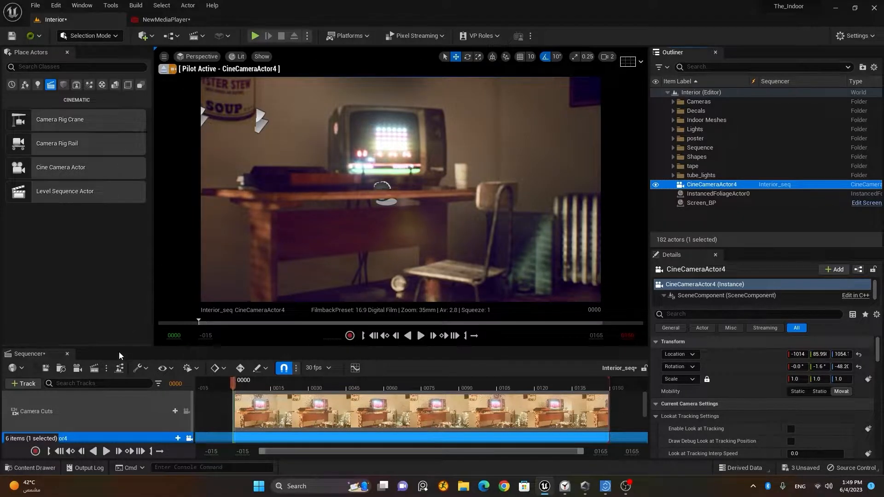
Enlarge the sequence's track area, collapse the camera's properties and move the playhead to frame 15
drag(142, 346, 137, 280)
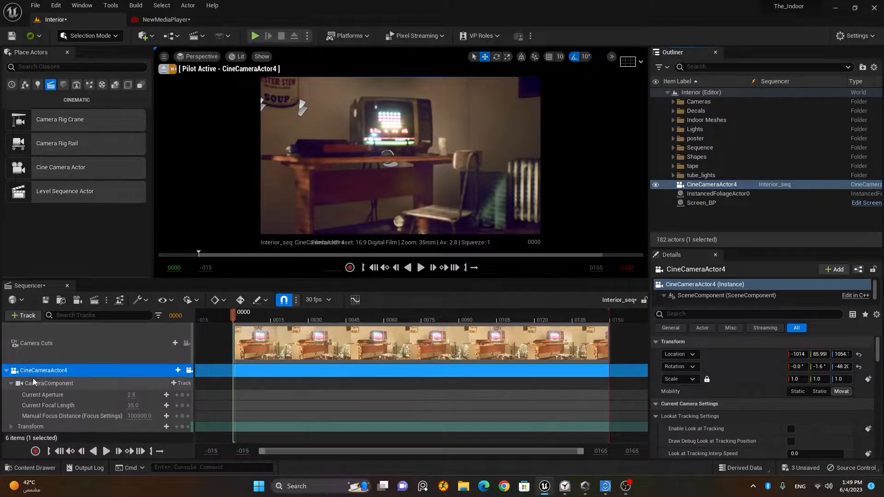
click(6, 371)
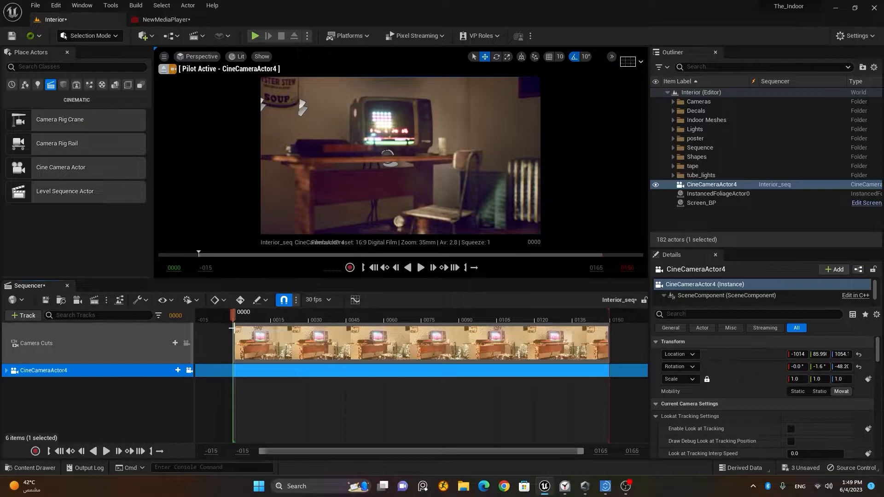
drag(233, 318, 270, 319)
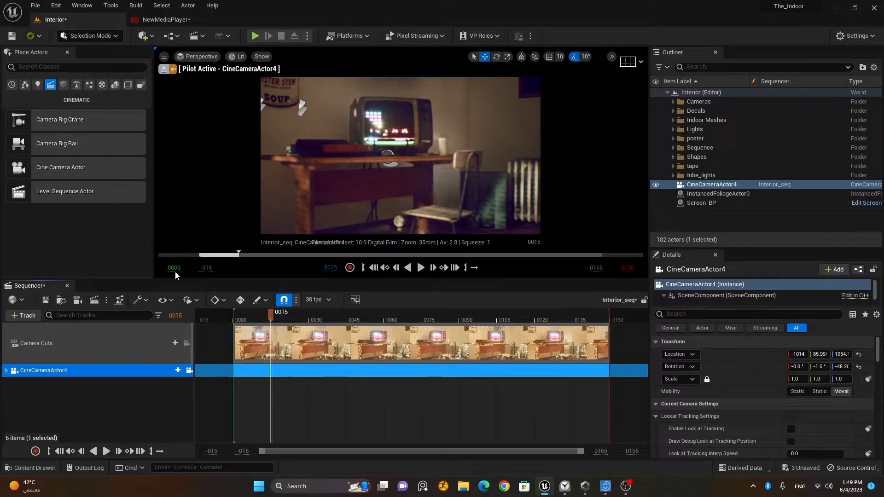
Set the sequence's end to frame 300 and extend the CineCameraActor4 camera cut to that frame
click(629, 269)
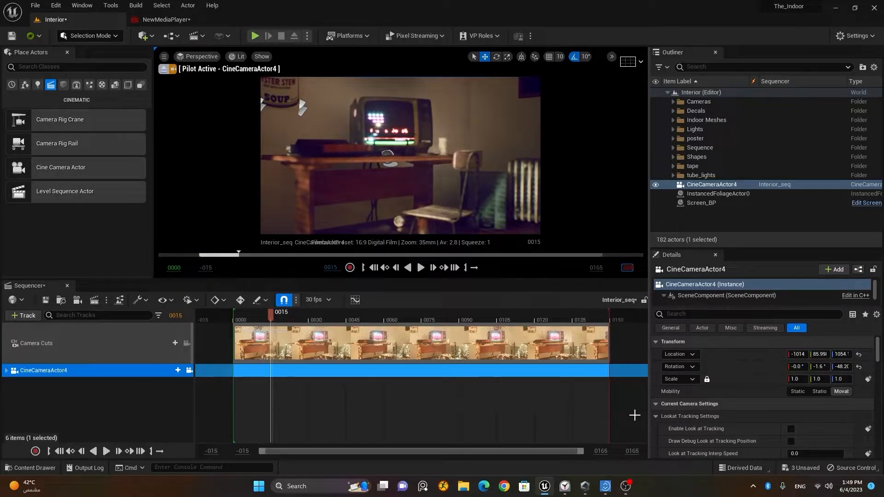
text(300)
key(Return)
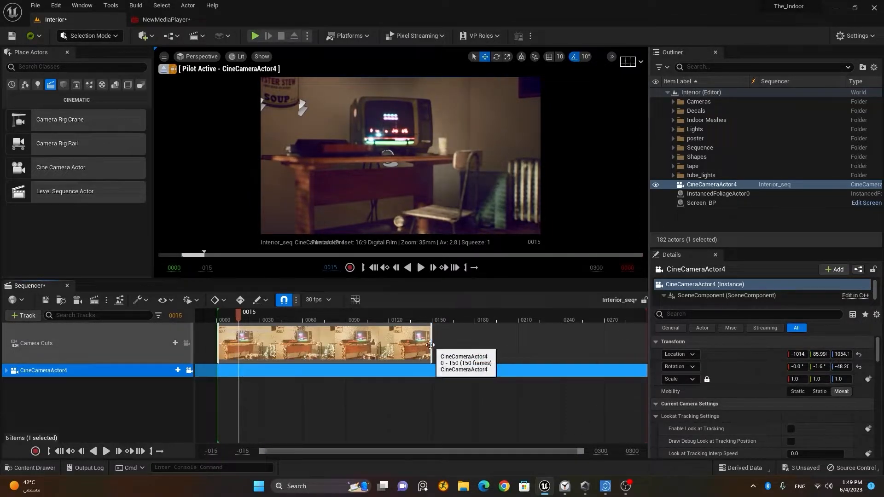
drag(430, 345, 632, 357)
click(646, 316)
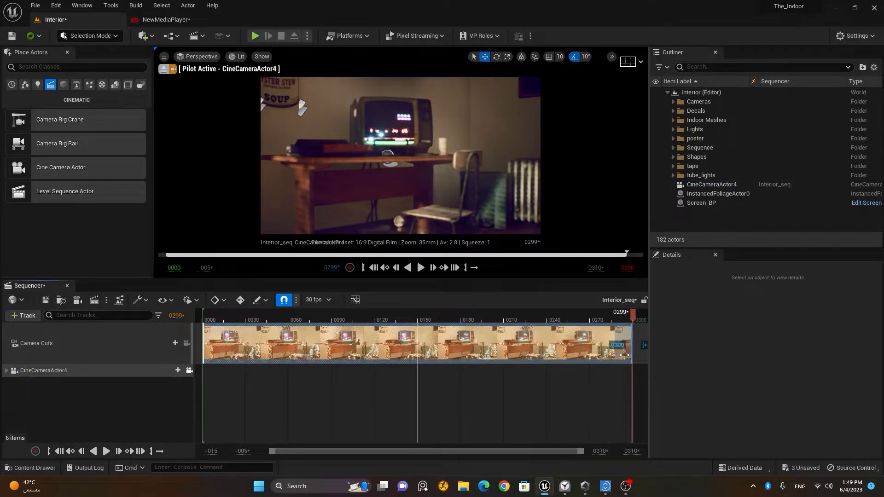
drag(459, 452, 424, 452)
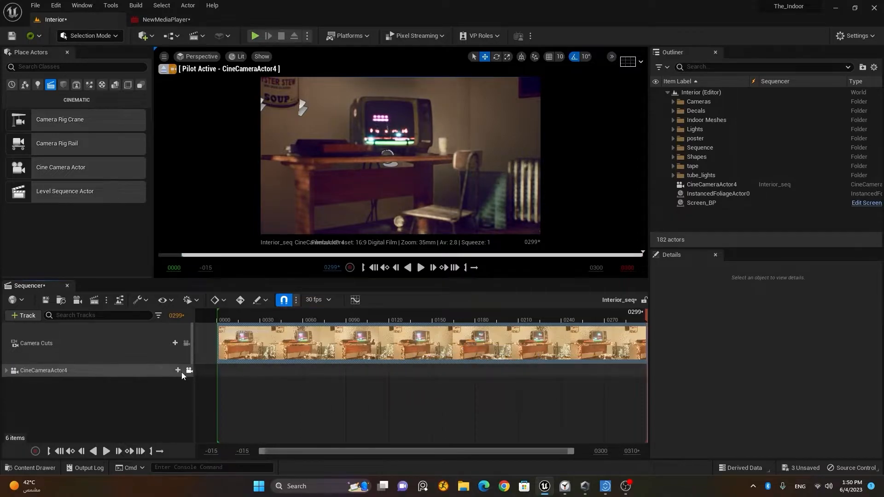
Add CineCameraActor1 from the Cameras folder to Interior_seq and order its collapsed track below CineCameraActor4
drag(225, 319, 320, 330)
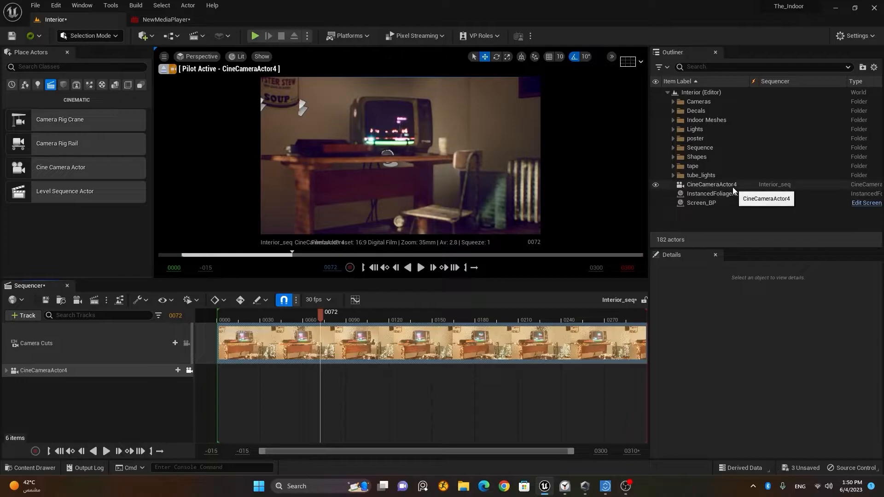
click(673, 101)
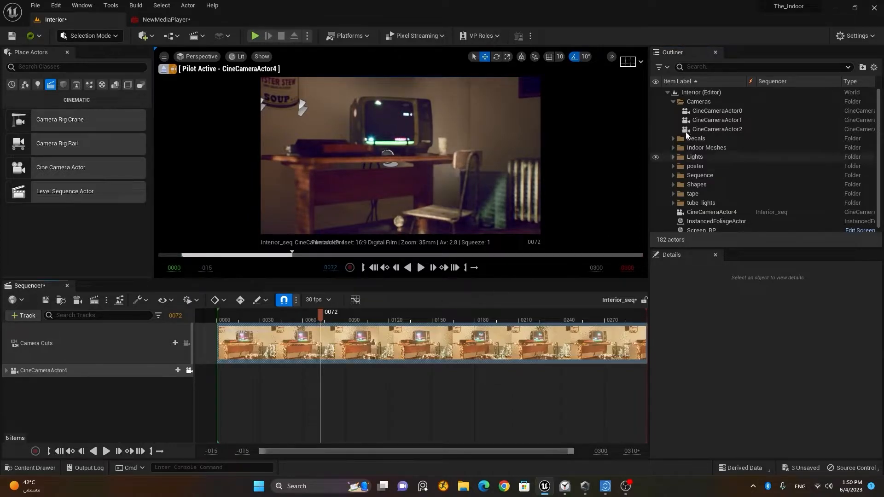
click(761, 119)
drag(760, 118, 80, 400)
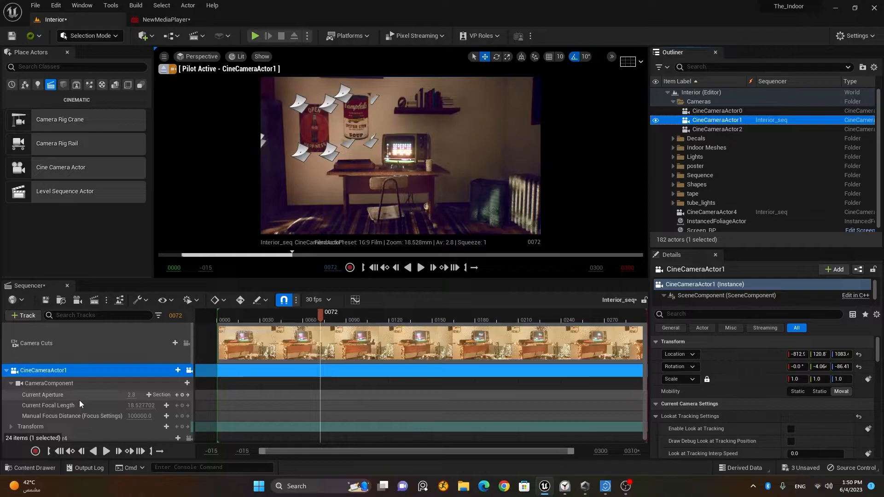
click(6, 371)
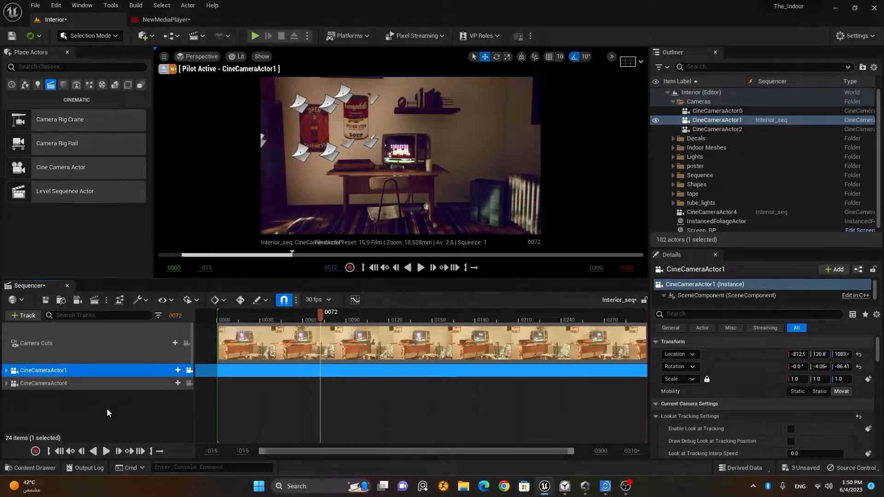
drag(76, 385, 81, 367)
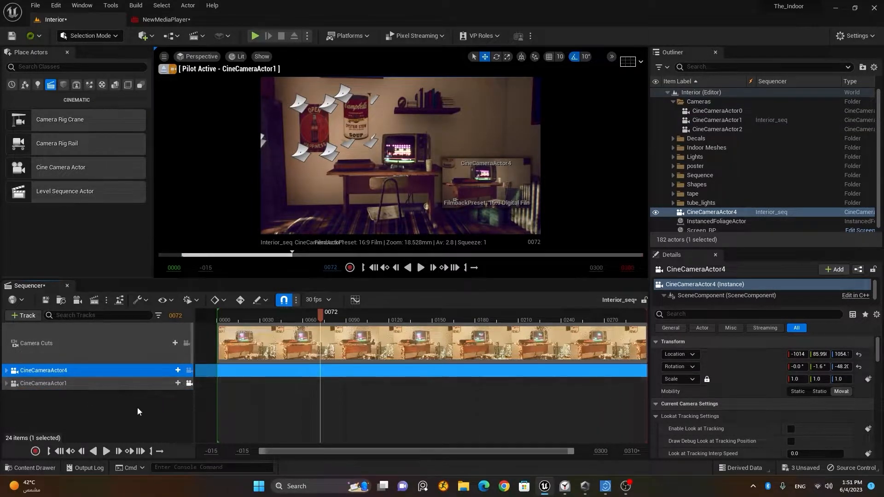
Preview the shot through CineCameraActor4 and CineCameraActor1 in turn, then through the Camera Cuts track
click(189, 370)
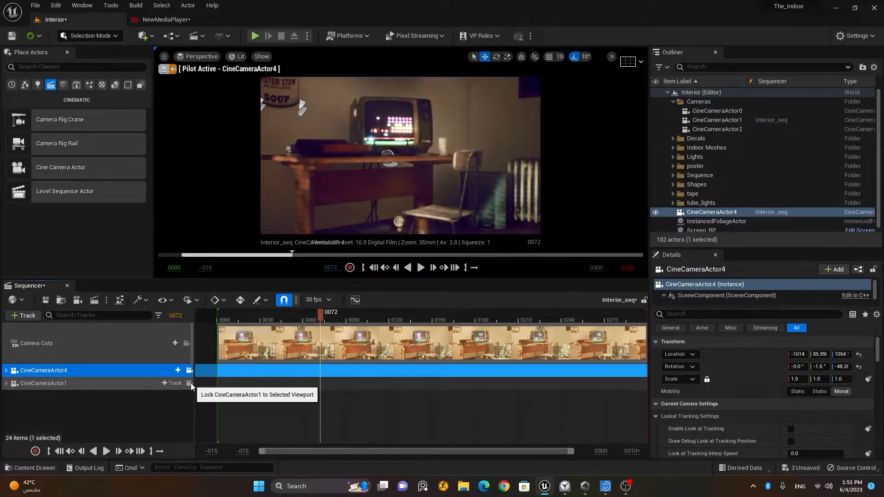
click(190, 383)
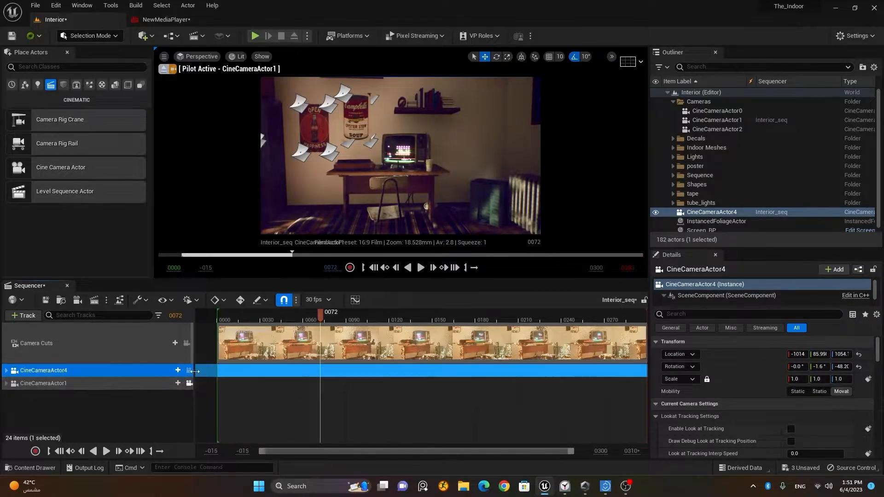
click(189, 370)
click(189, 384)
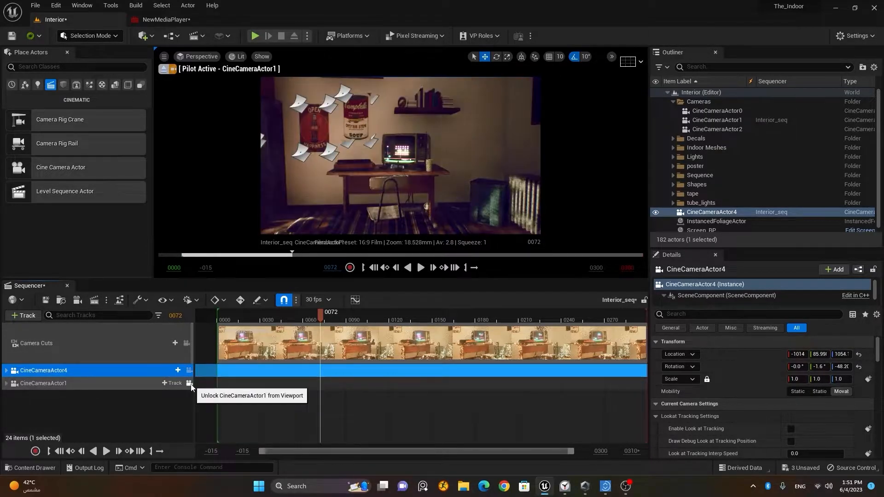
click(186, 344)
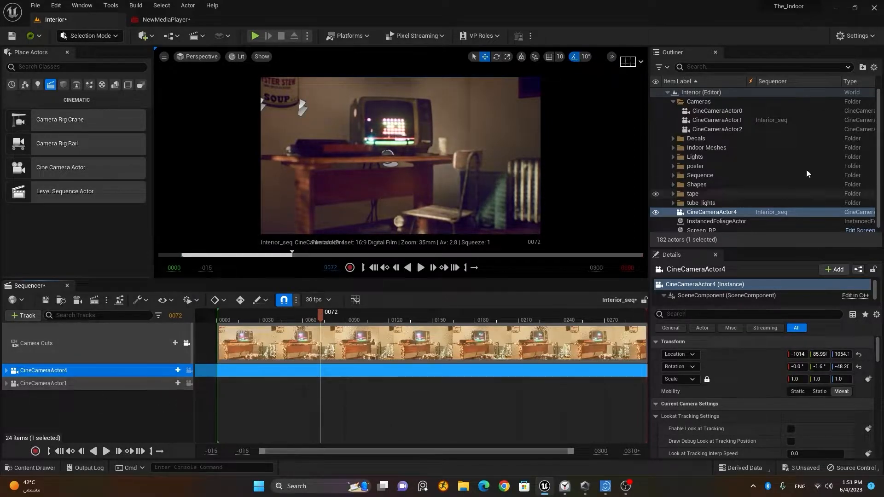
Add CineCameraActor2 to the sequence below CineCameraActor1, collapse its track and preview through the other two cameras
drag(736, 131, 120, 401)
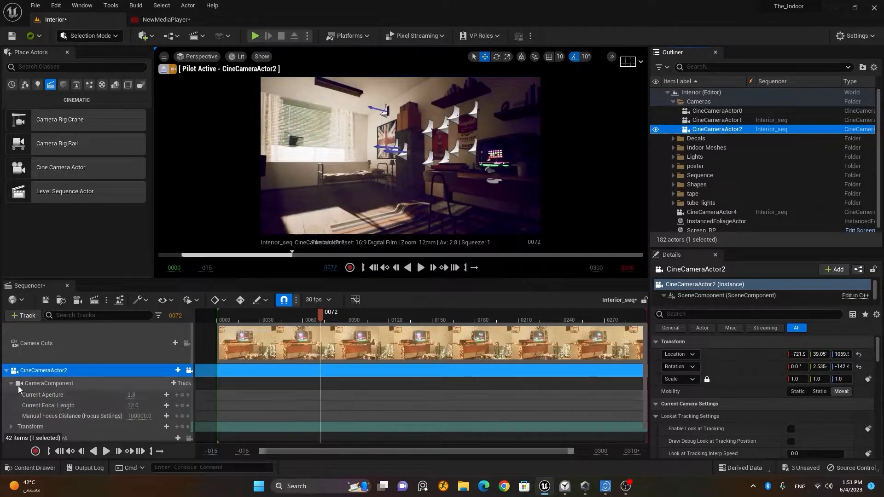
click(6, 371)
drag(82, 373, 78, 402)
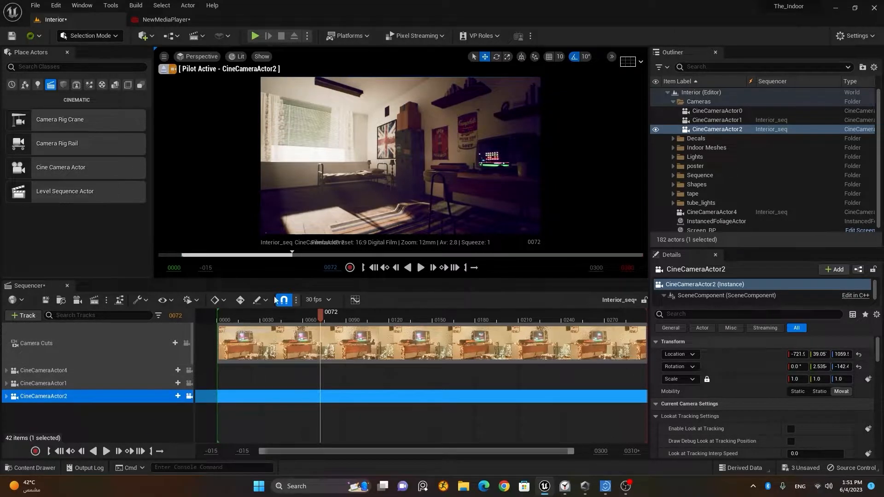
click(189, 383)
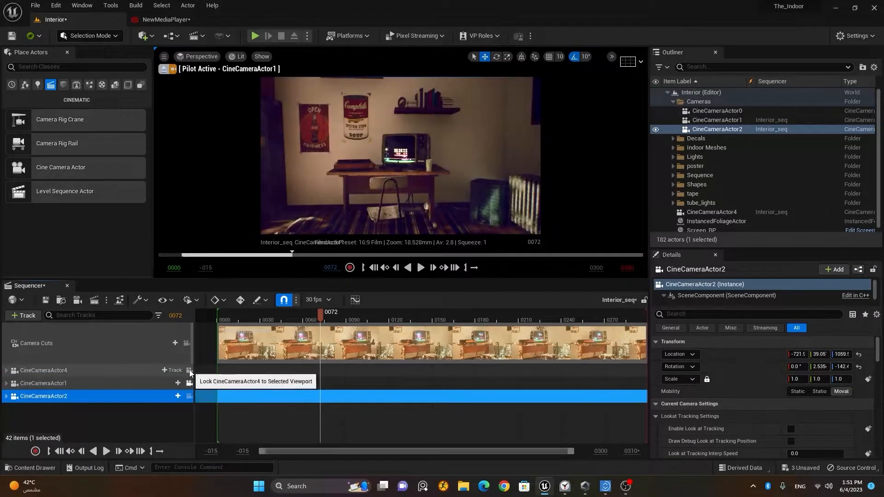
click(190, 371)
Add a camera cut to the existing CineCameraActor1 binding at frame 90
drag(320, 313, 337, 334)
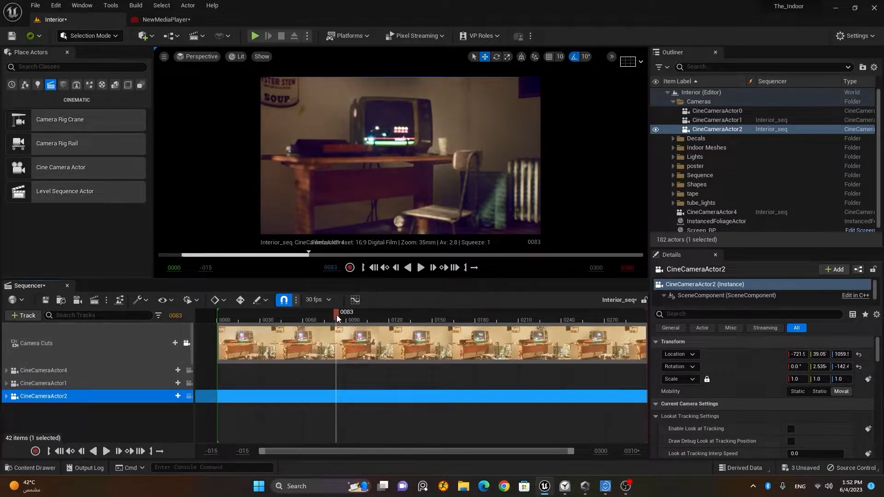
key(Left)
key(Right)
key(Left)
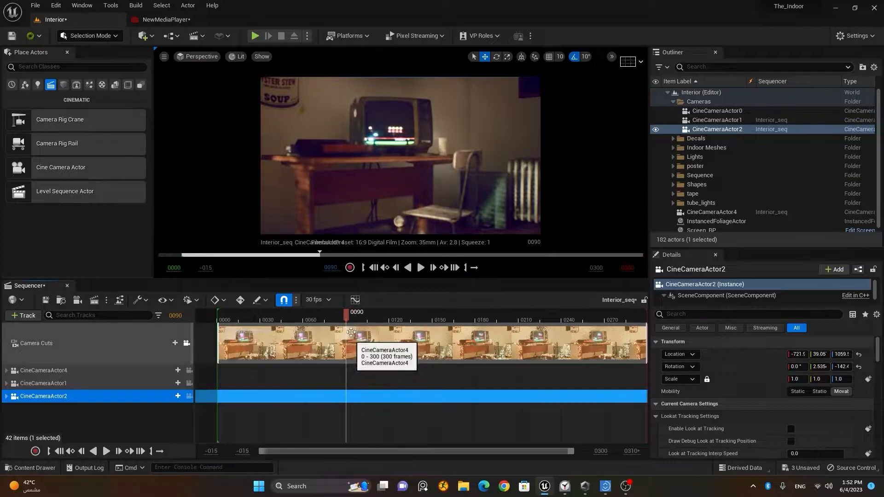
click(168, 343)
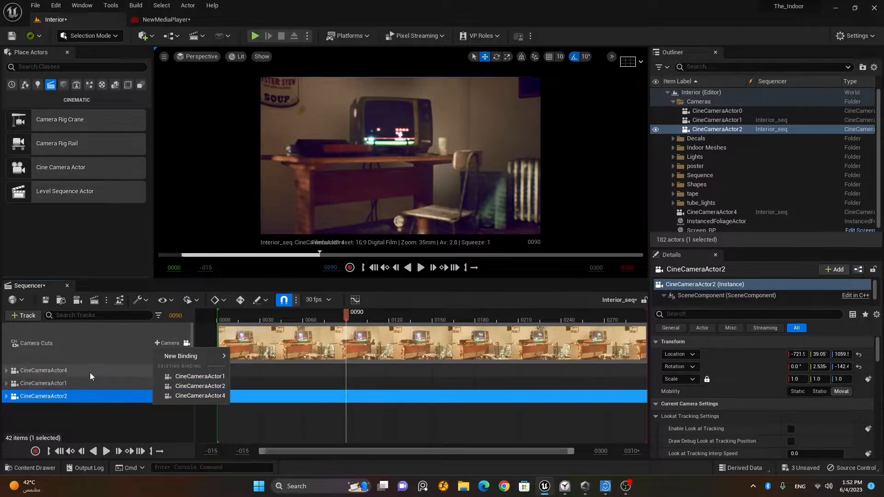
mouse_move(181, 356)
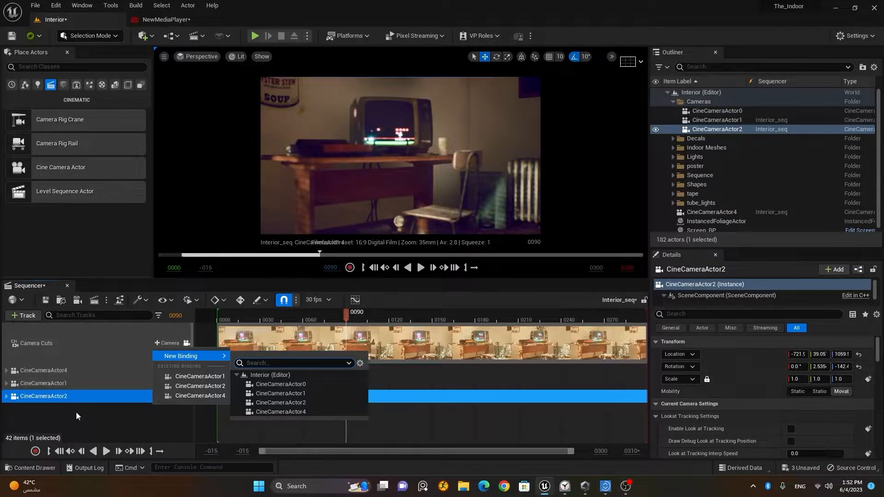
click(197, 376)
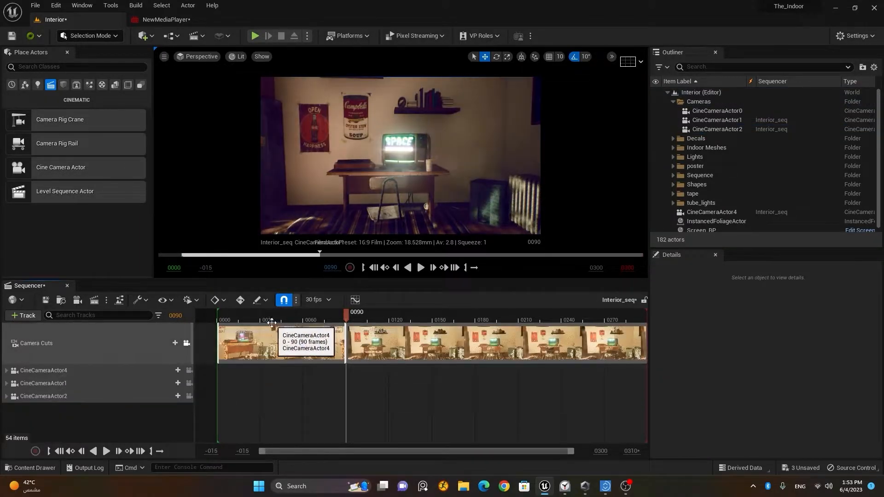
Play the sequence from frame 4 to check the cut from CineCameraActor4 to CineCameraActor1
click(223, 318)
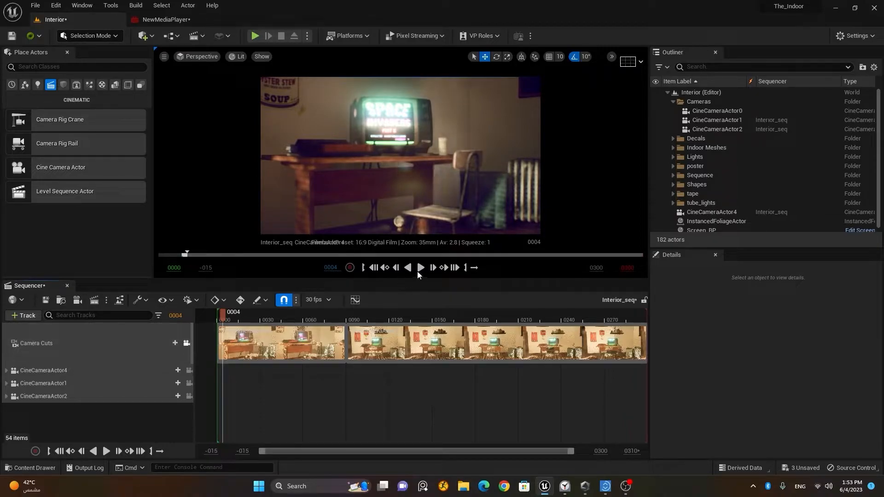
click(105, 452)
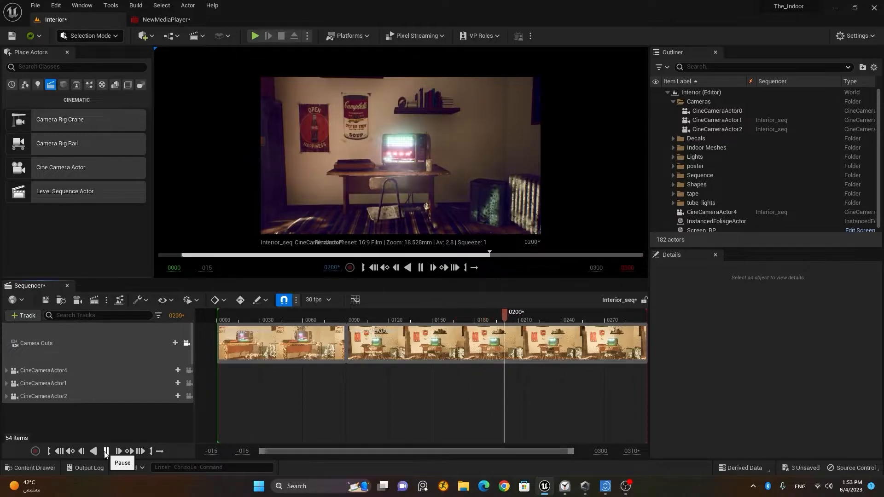
click(106, 452)
Add a camera cut to the existing CineCameraActor2 binding at frame 191
drag(486, 314, 491, 313)
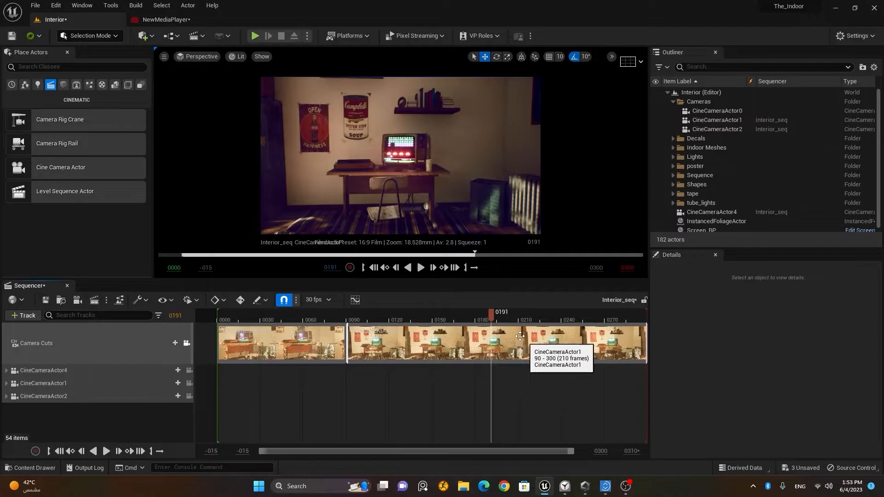
click(164, 343)
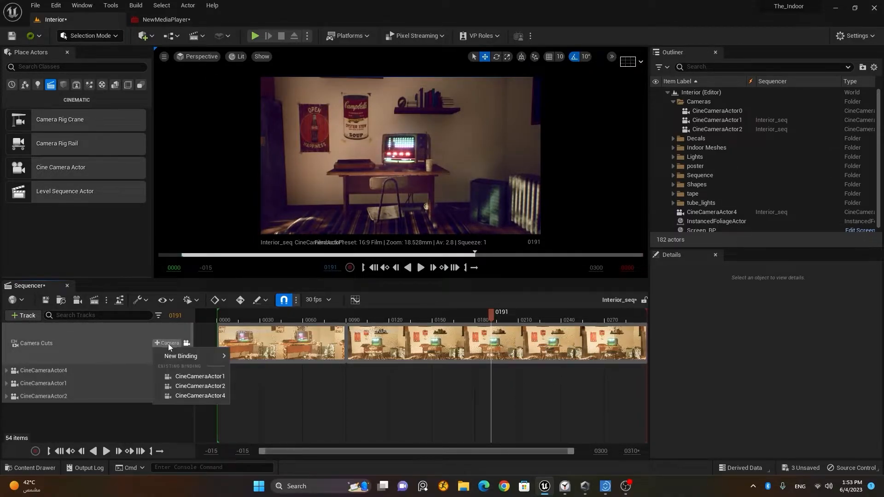
click(207, 386)
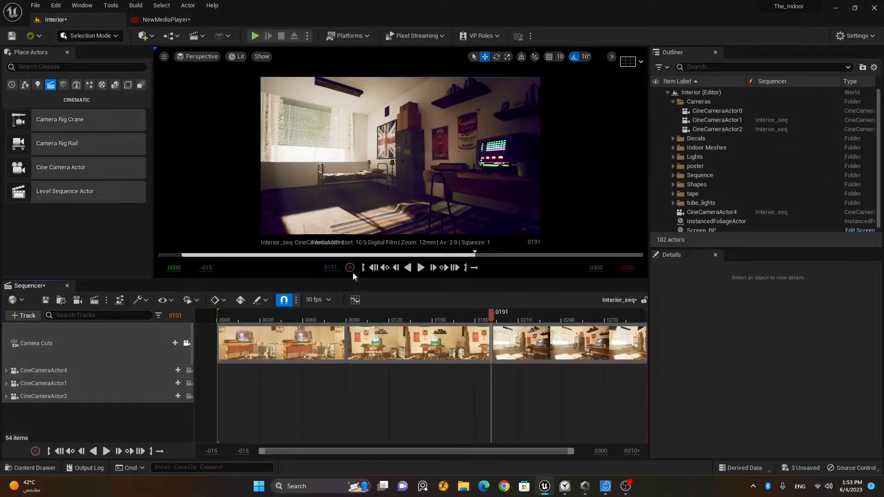
Play the sequence from frame 0 to review all three camera cuts and return the playhead to frame 28
click(373, 268)
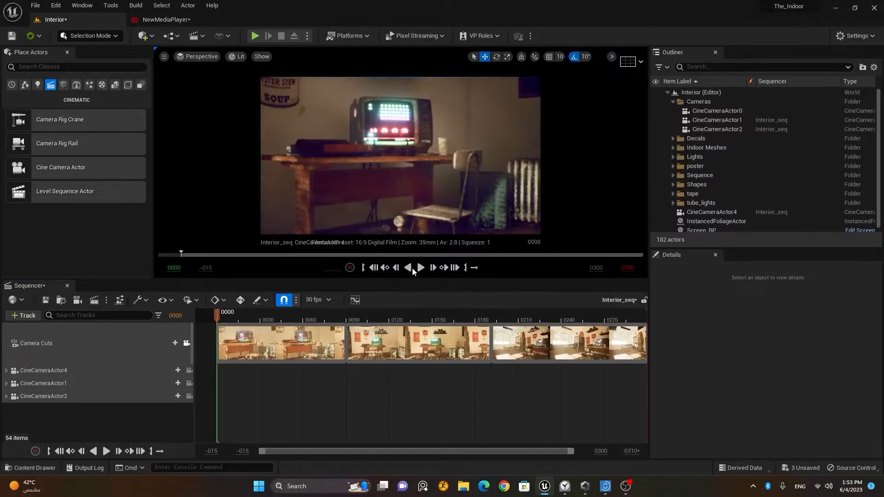
click(421, 267)
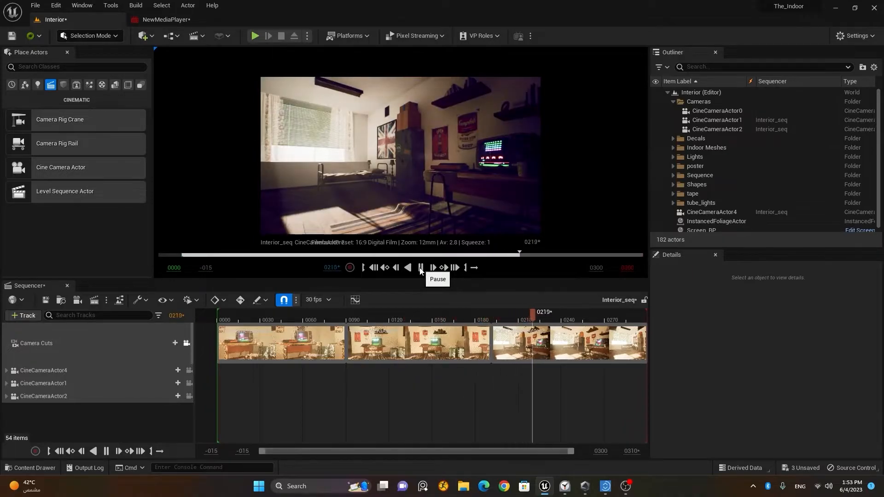
click(420, 268)
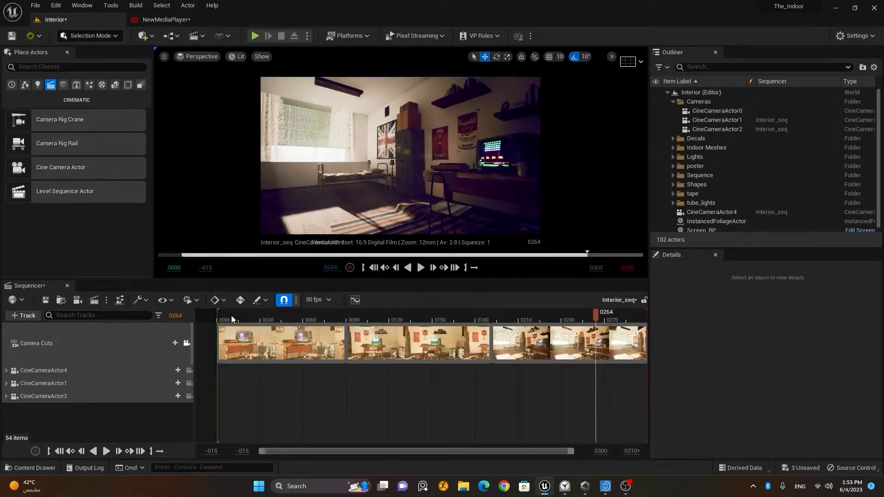
drag(244, 316, 256, 333)
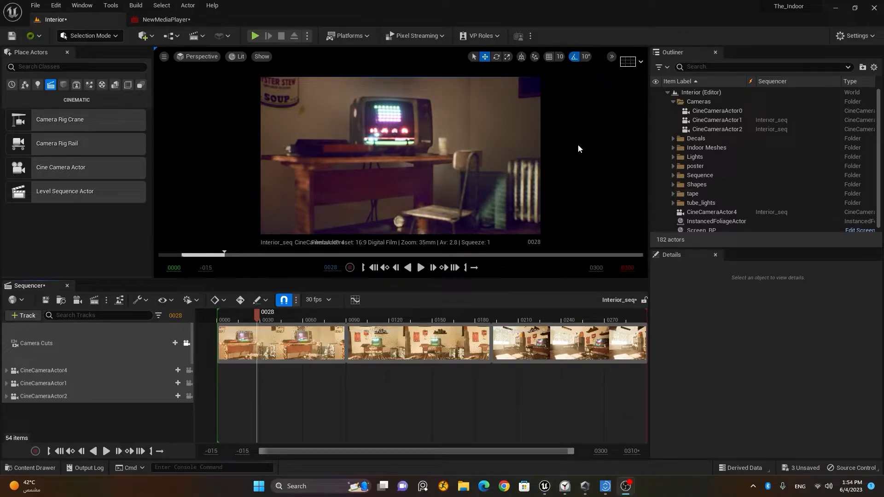
Switch the view to Default Viewport and back to Cinematic Viewport to compare the two layouts
click(200, 57)
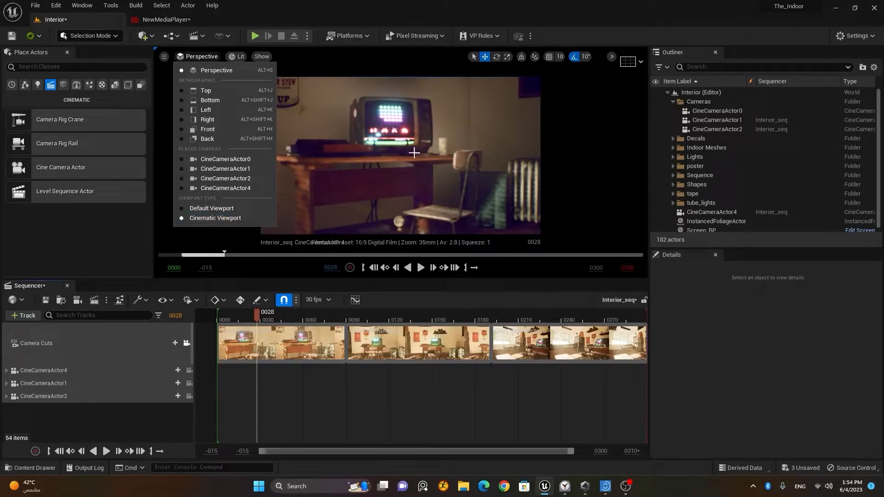
click(217, 211)
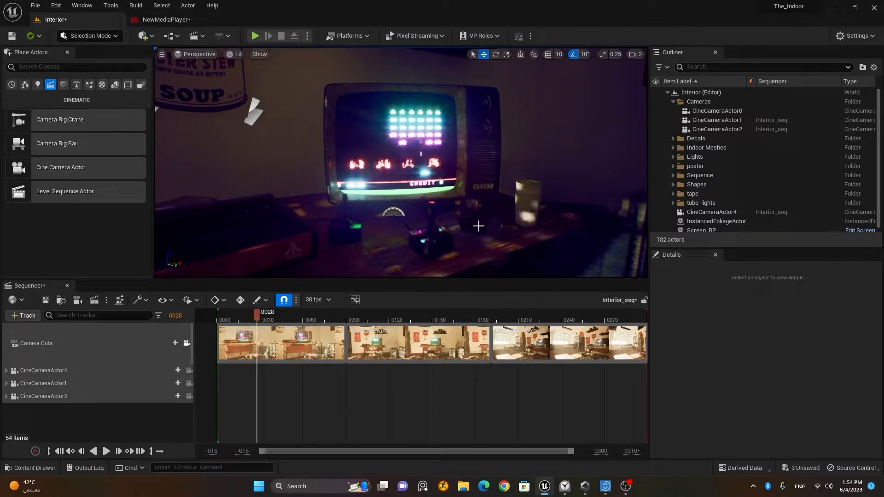
click(199, 57)
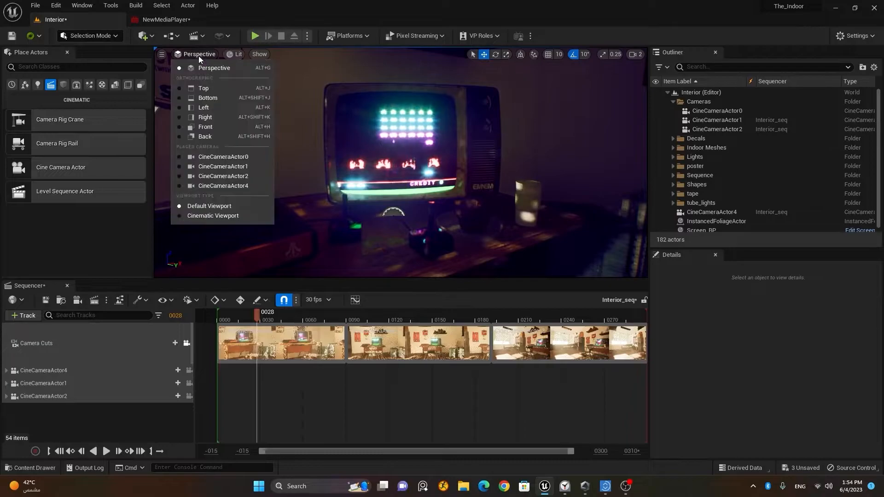
click(215, 217)
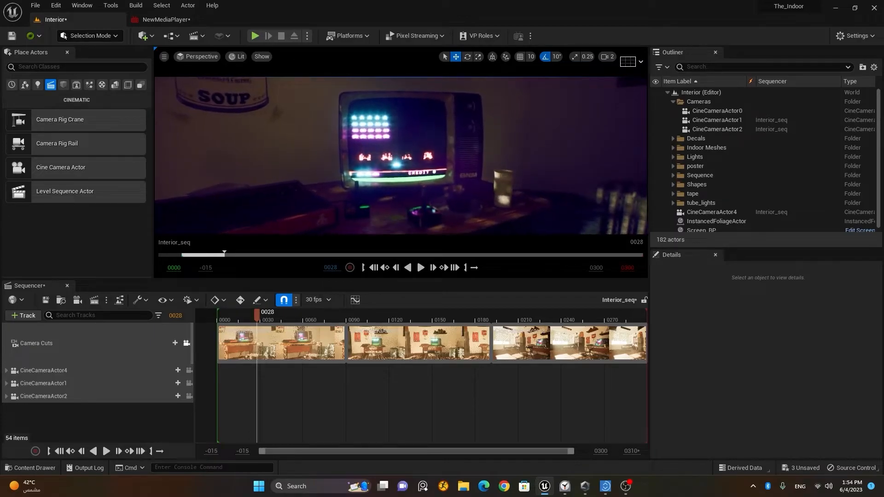
click(203, 57)
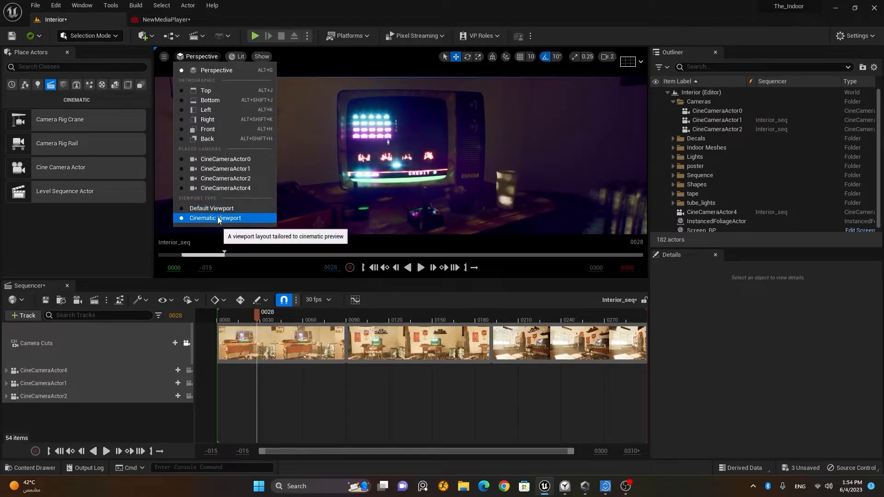
View the scene through CineCameraActor4, and return the viewport to the Camera Cuts view
click(158, 429)
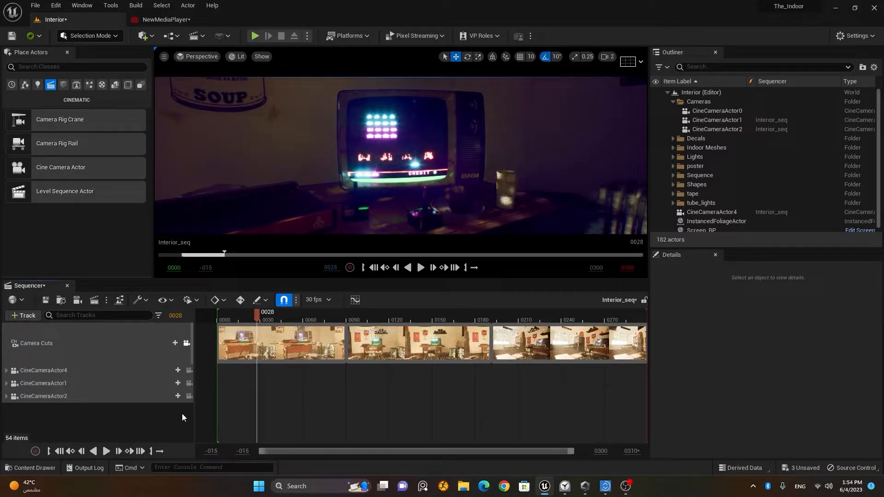
click(188, 371)
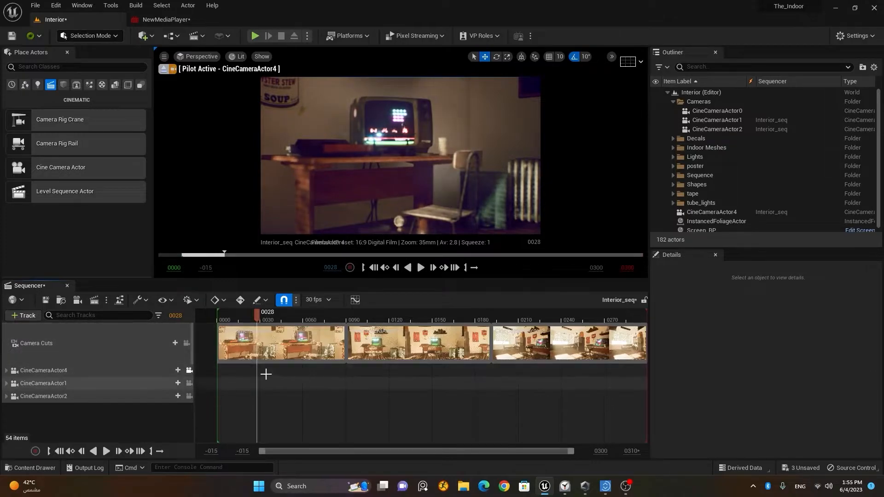
click(186, 344)
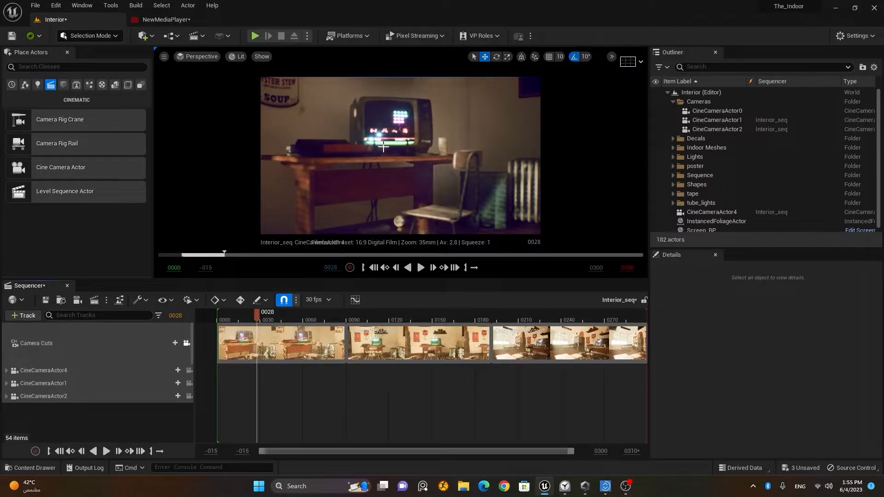
Switch to Default Viewport and back to Cinematic Viewport to look around freely, and relock the view to the Camera Cuts track
click(189, 57)
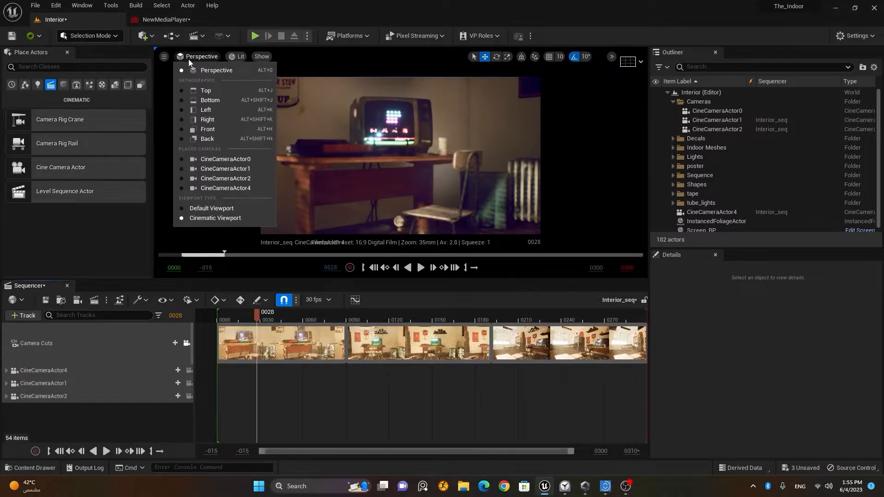
click(216, 73)
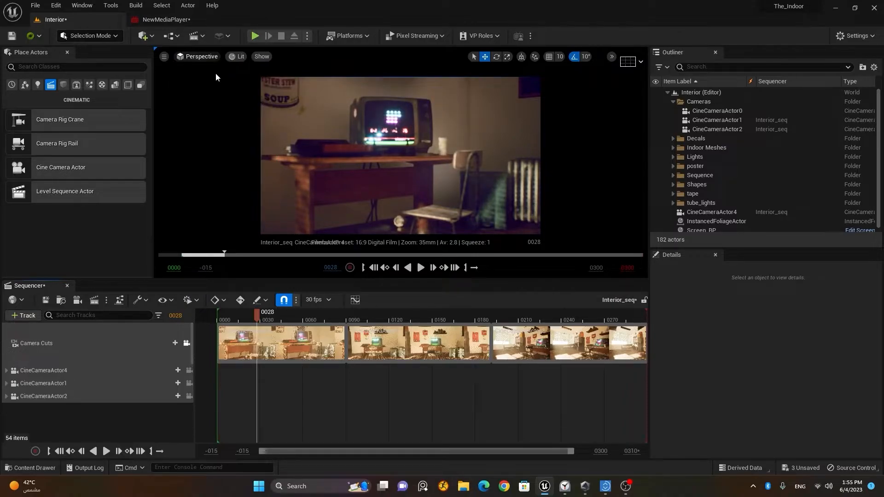
click(201, 58)
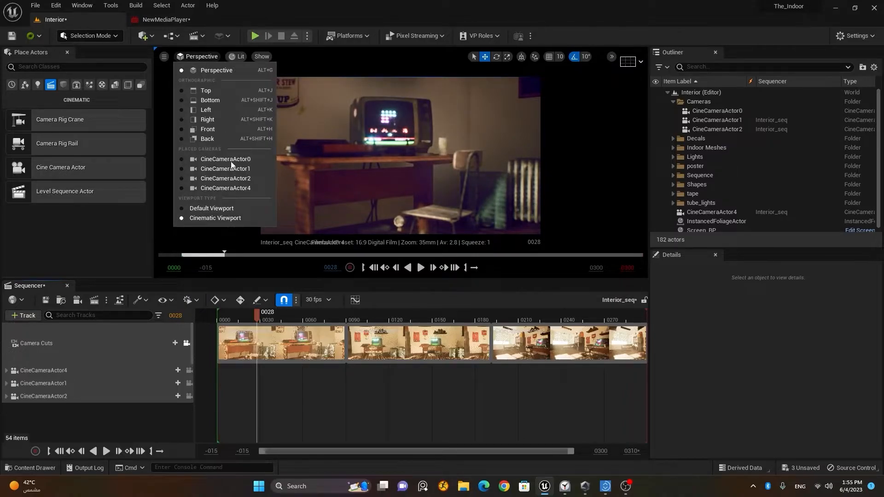
click(228, 209)
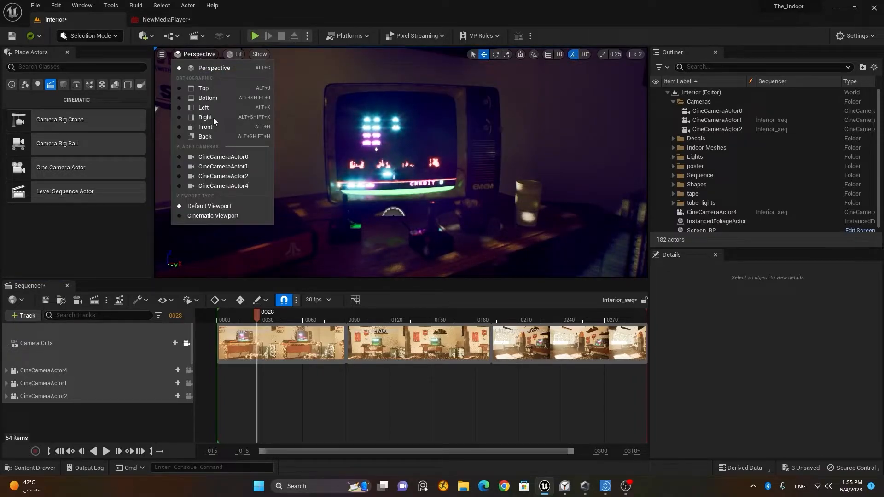
click(215, 216)
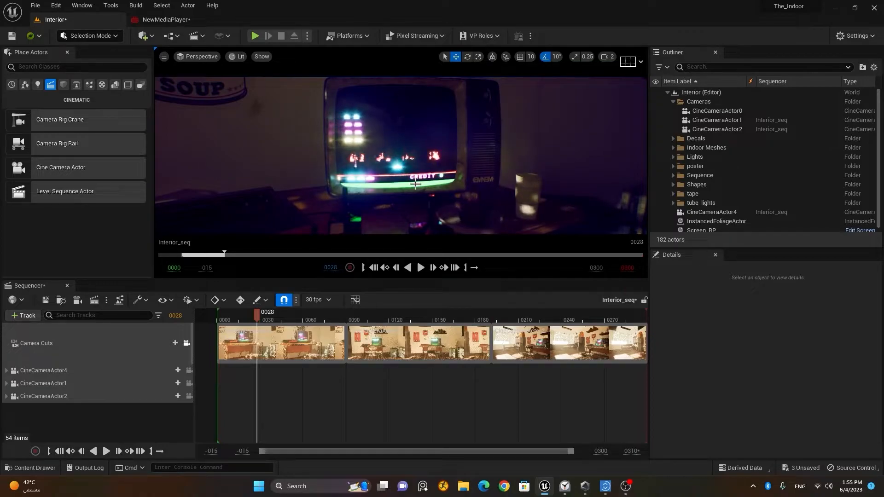
right_drag(389, 193, 418, 168)
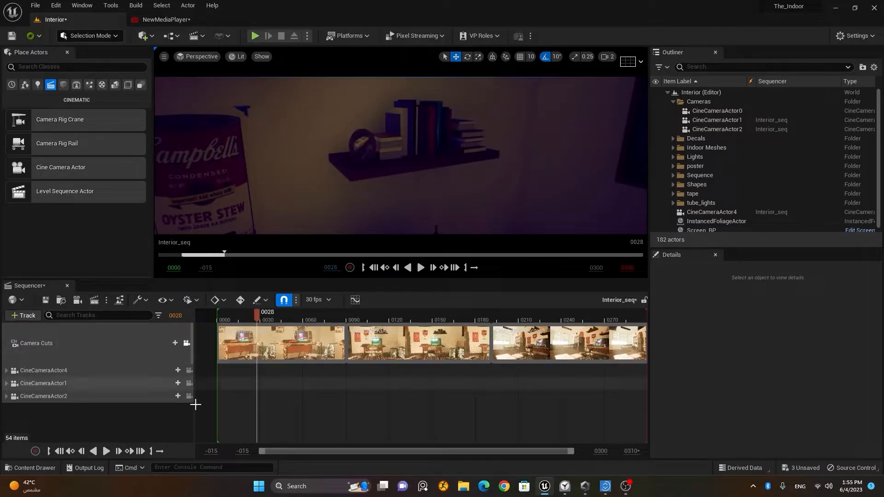
click(186, 344)
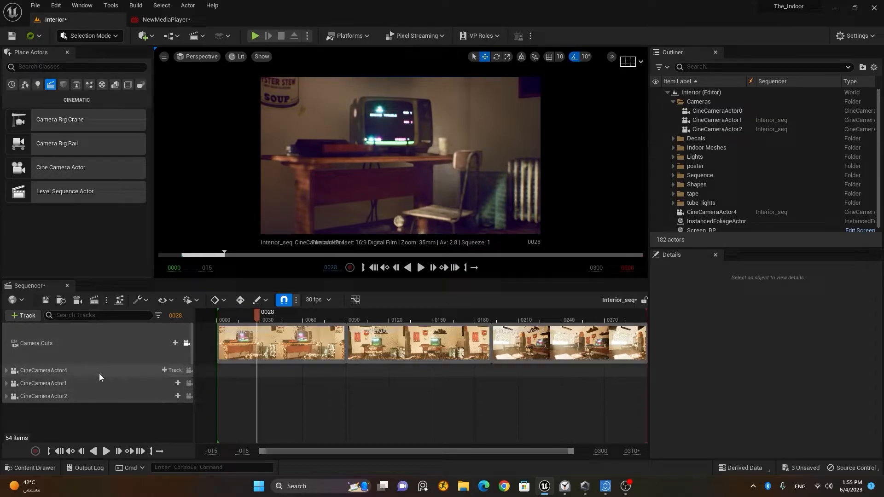
Pilot CineCameraActor4 with the playhead at frame 0, and expand its tracks while keeping its CameraComponent collapsed
click(190, 371)
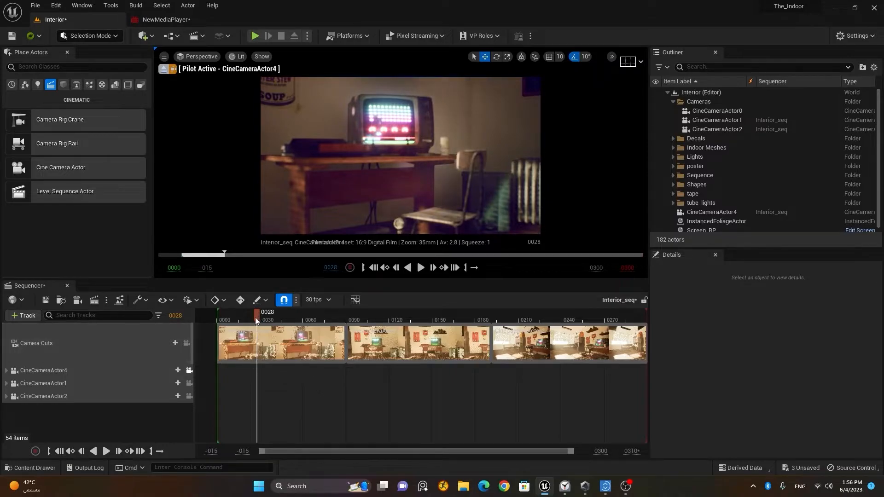
drag(257, 318, 224, 322)
click(381, 269)
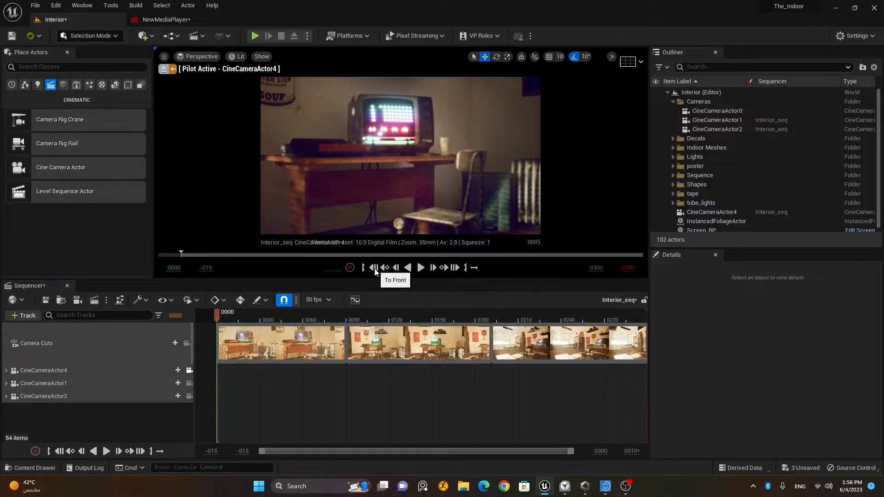
click(7, 371)
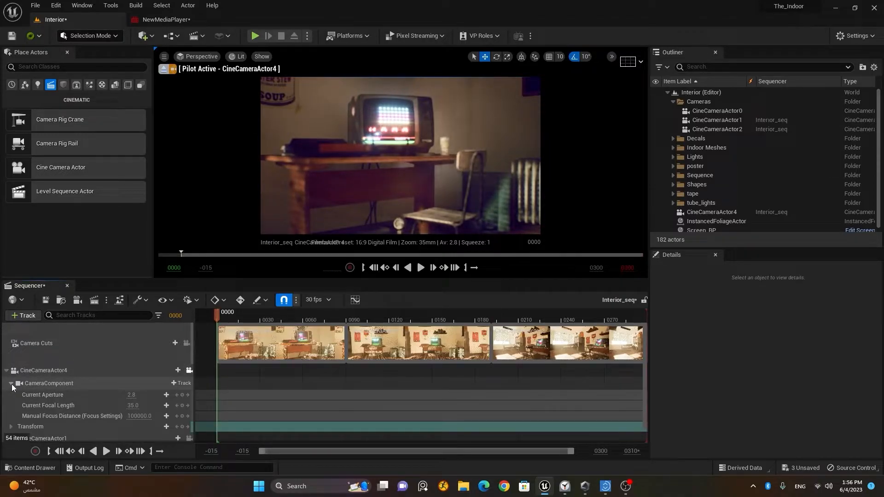
click(11, 384)
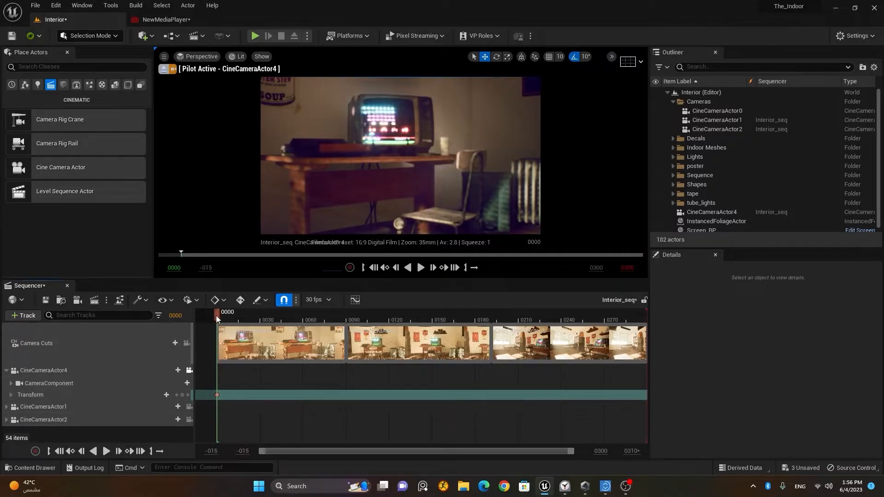
At frame 87, move CineCameraActor4 closer to the television and add a Transform key
drag(220, 317, 341, 325)
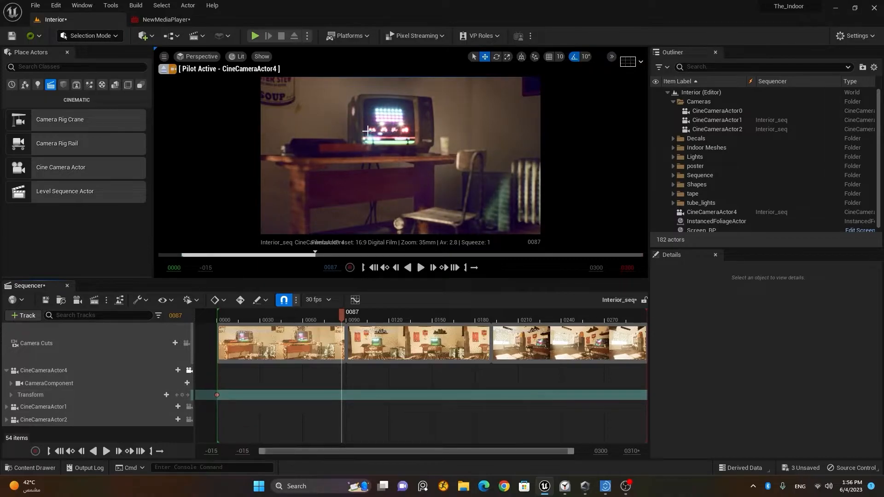
scroll(389, 107, up, 6)
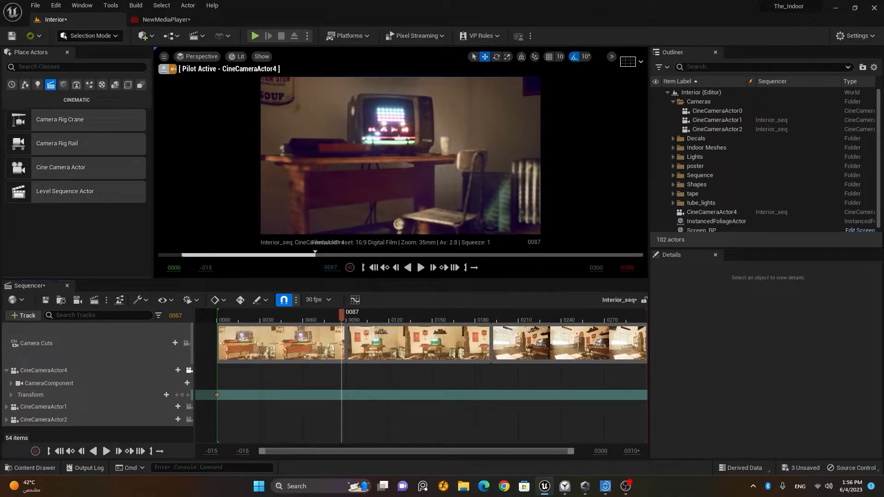
mouse_move(389, 107)
right_down()
mouse_move(345, 119)
mouse_move(394, 102)
mouse_move(373, 101)
right_up()
right_drag(459, 130, 501, 132)
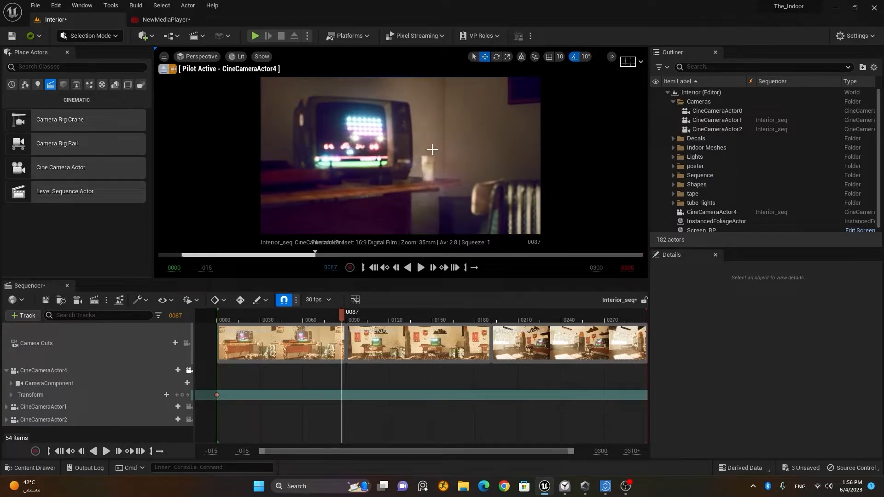
click(183, 395)
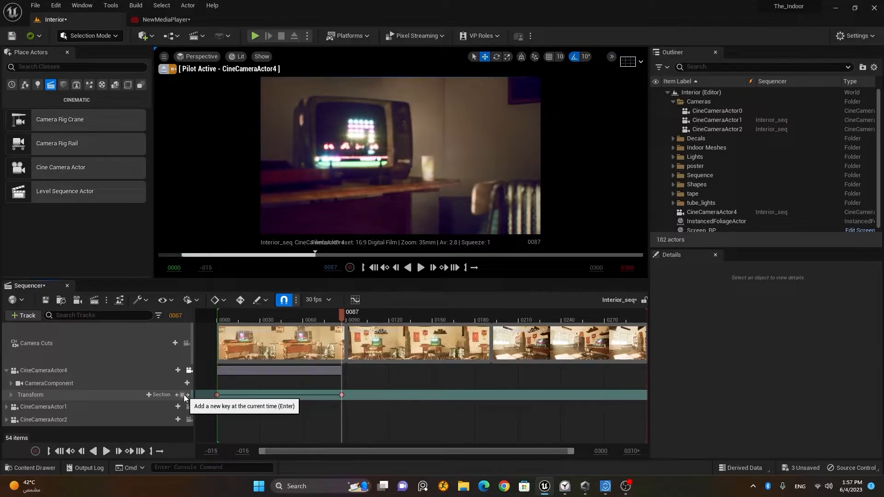
Play the sequence from frame 0 to review CineCameraActor4's move toward the television
drag(341, 316, 218, 319)
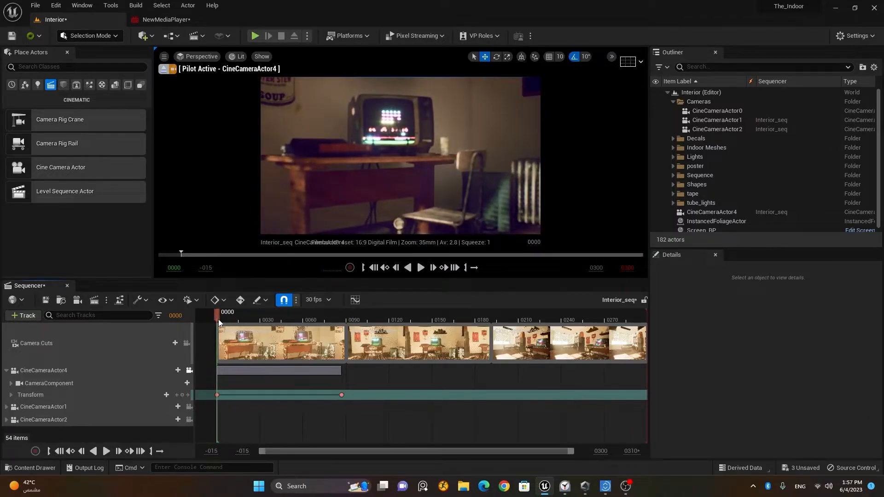
click(419, 269)
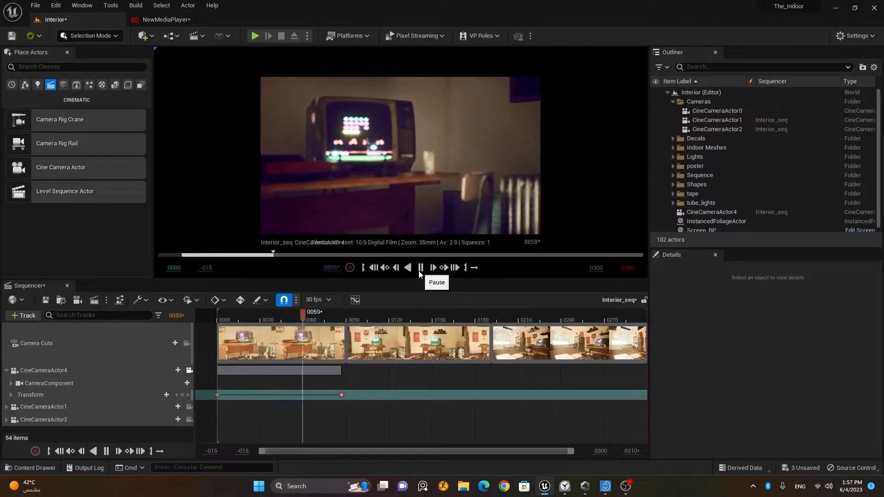
click(420, 269)
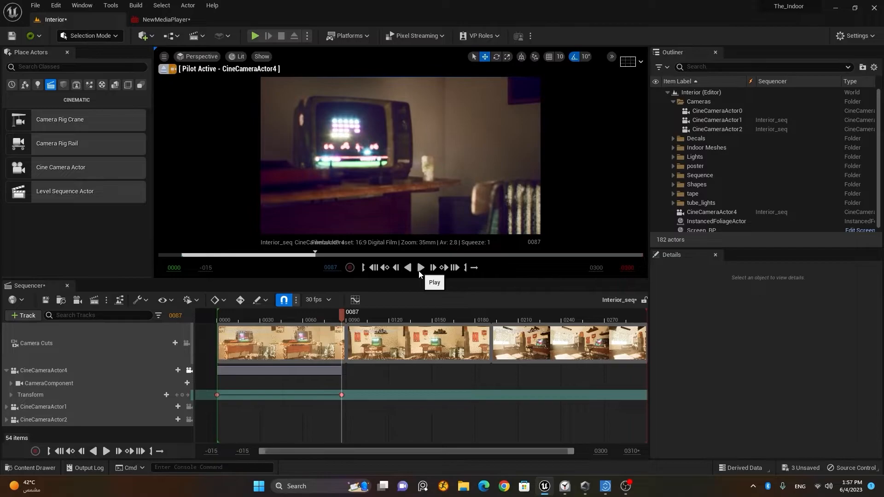
Jump between CineCameraActor4's Transform keys at frames 0 and 87, ending on frame 0
drag(344, 323, 260, 322)
click(176, 395)
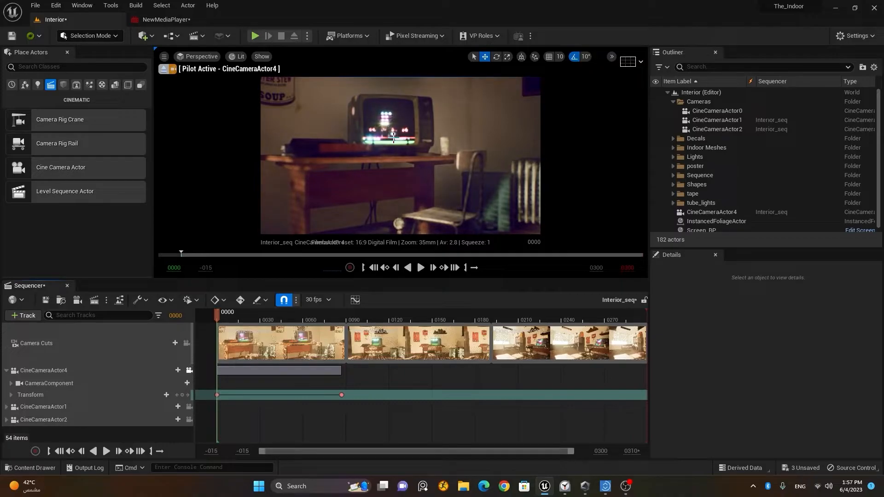
click(187, 395)
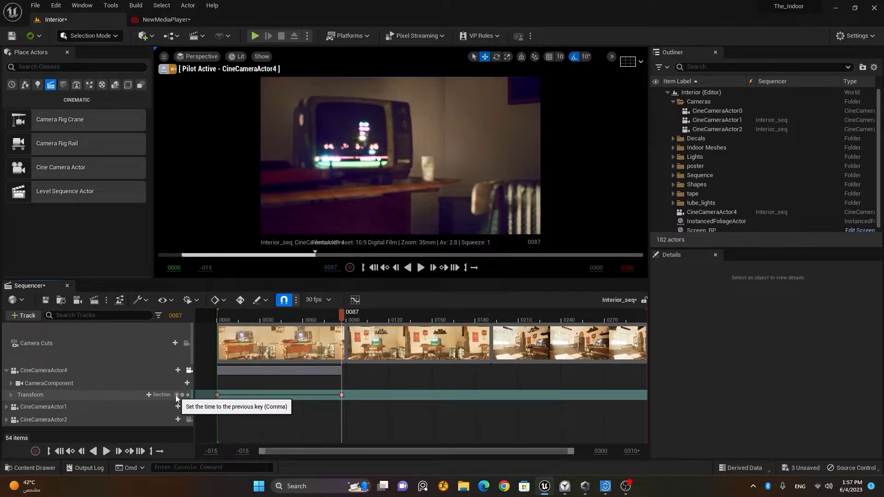
click(175, 395)
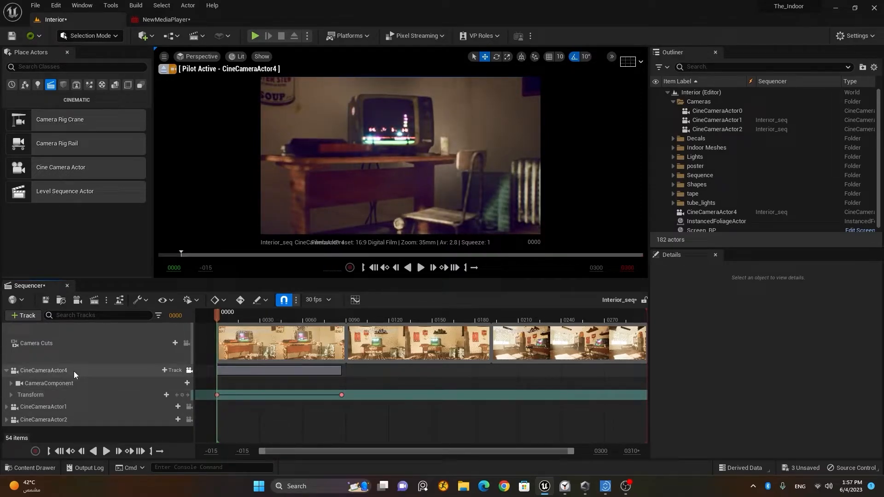
Expand CineCameraActor4's CameraComponent tracks and examine the component's camera settings in the details
click(52, 384)
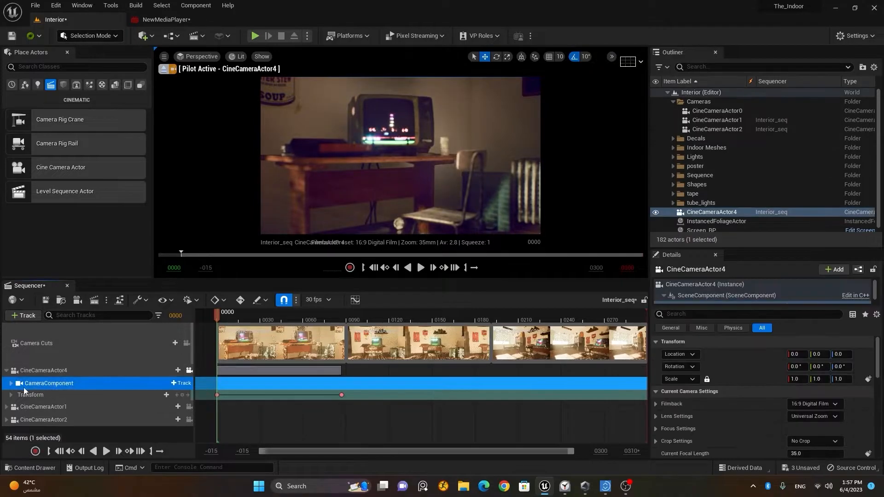
click(11, 383)
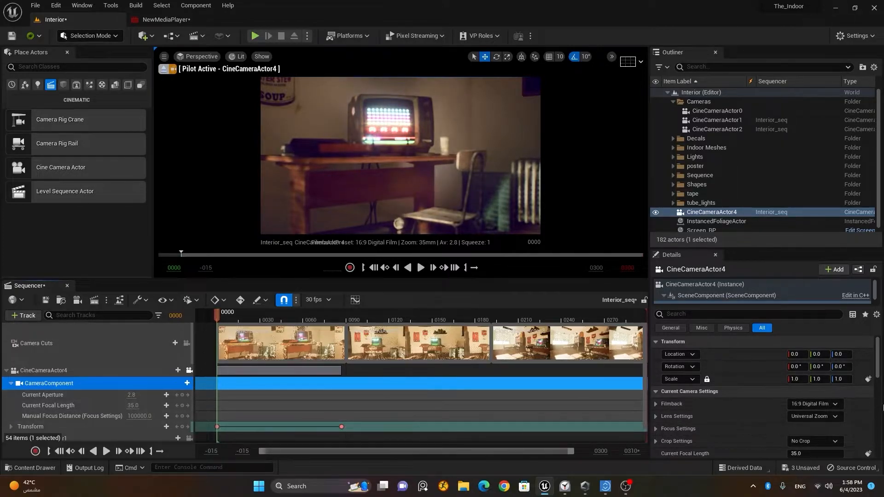
scroll(876, 371, down, 3)
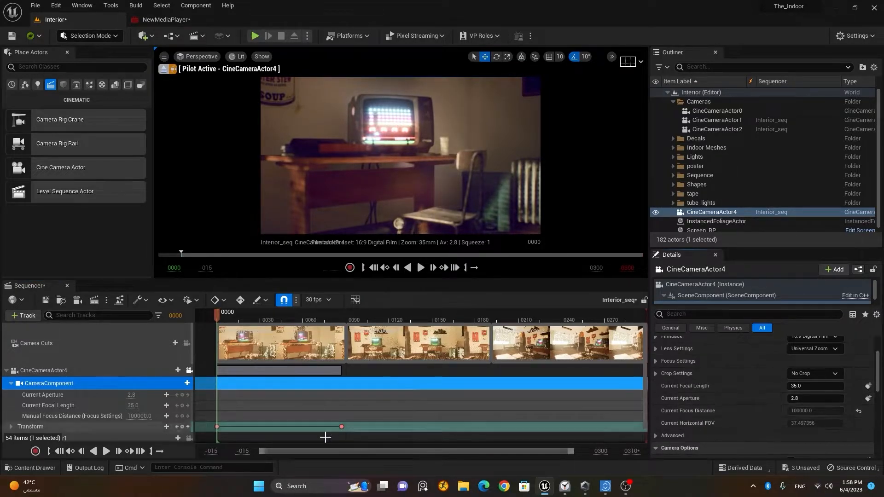
scroll(758, 382, down, 2)
scroll(759, 382, down, 1)
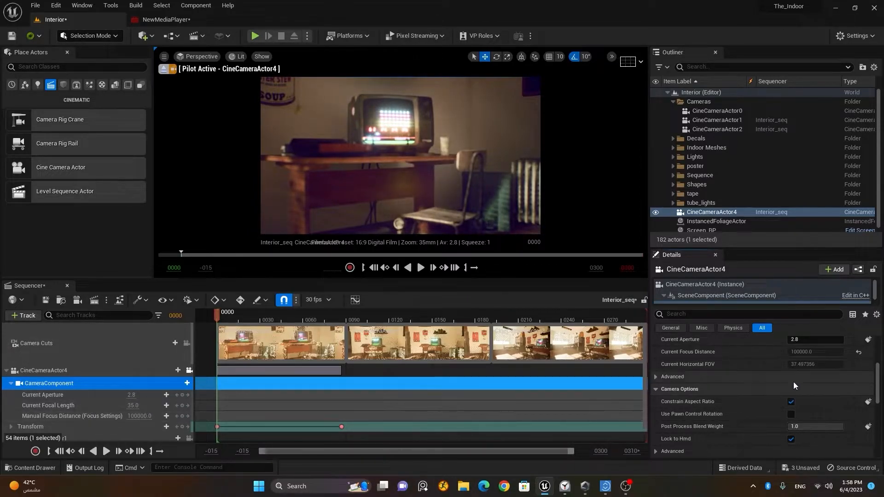
scroll(774, 376, down, 4)
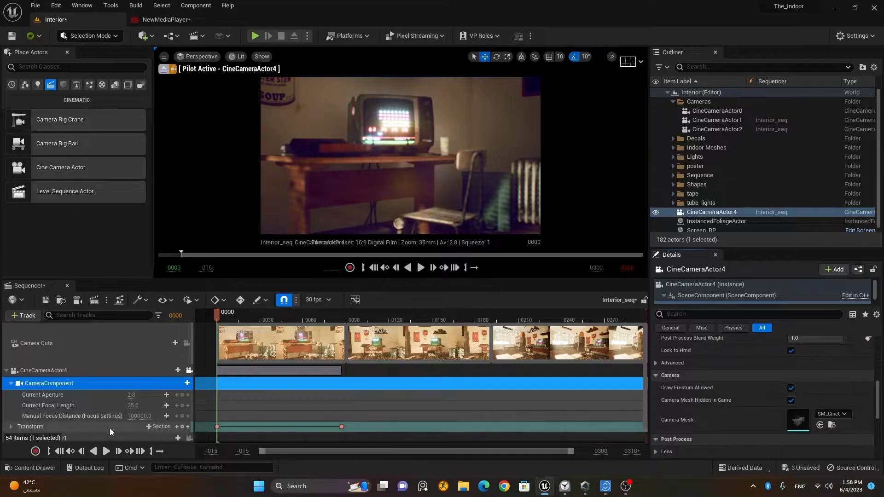
Delete the CameraComponent binding and its aperture, focal length and focus distance tracks from CineCameraActor4
click(60, 417)
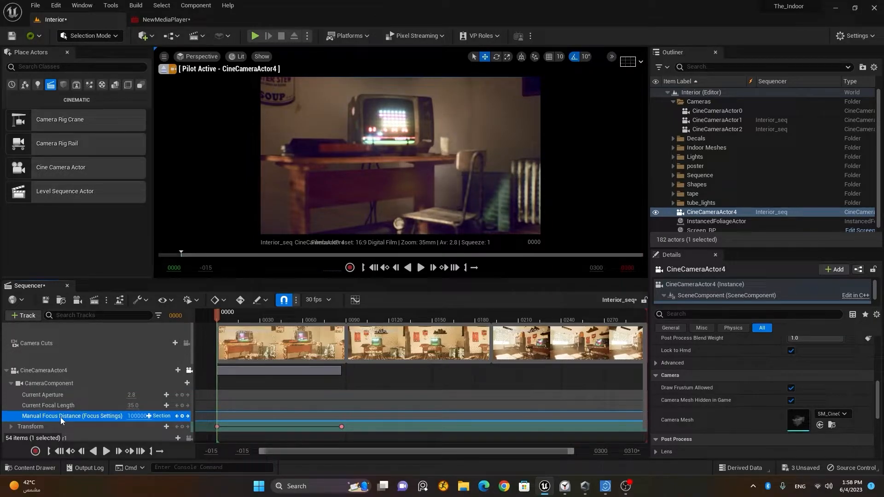
click(67, 384)
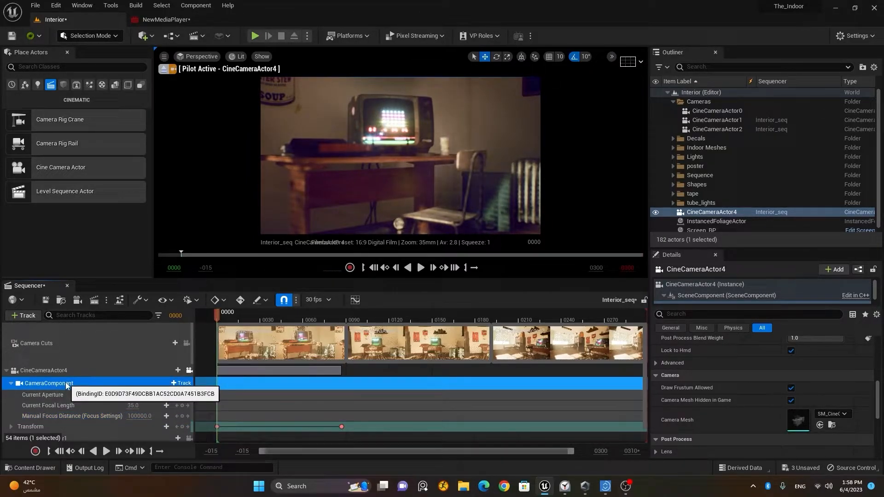
key(Delete)
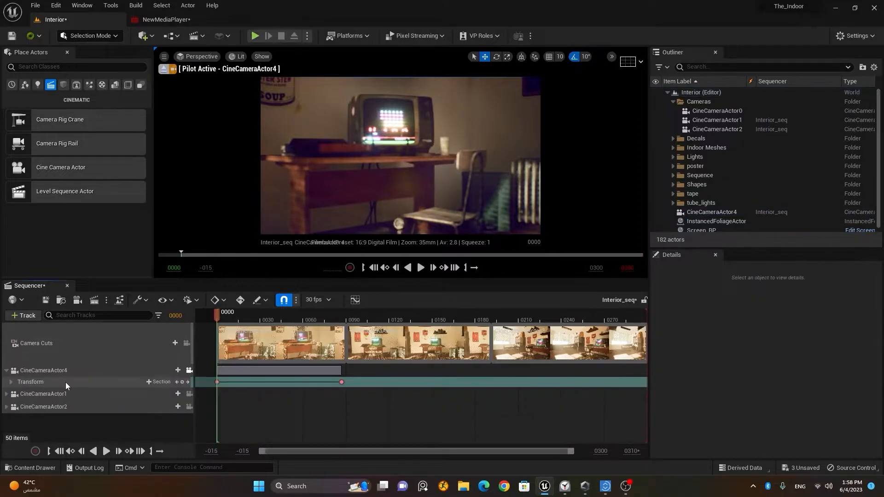
Key CineCameraActor4's Manual Focus Distance at frame 0 and lower the focus distance to 1.5 cm to blur the shot
click(59, 369)
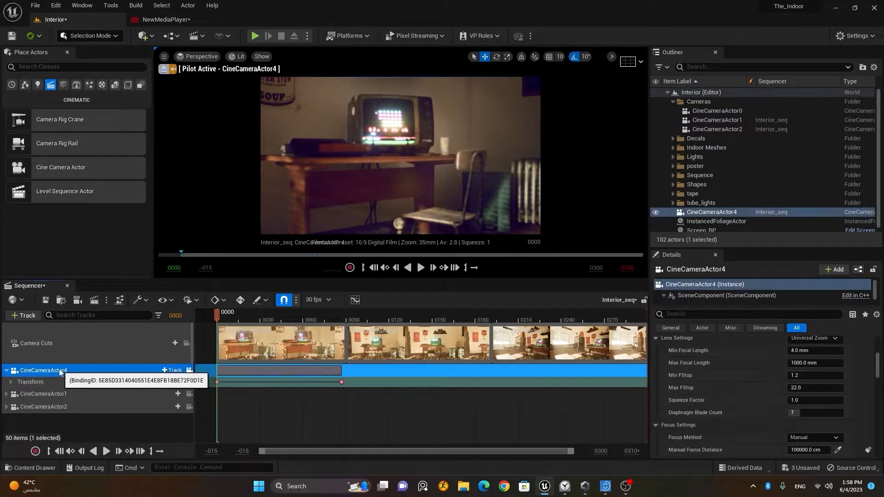
drag(877, 375, 875, 356)
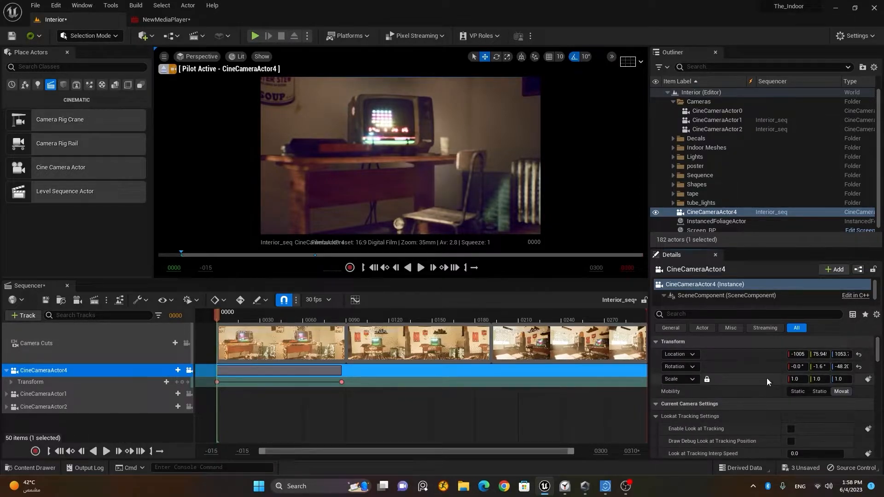
scroll(767, 378, down, 6)
scroll(766, 378, down, 2)
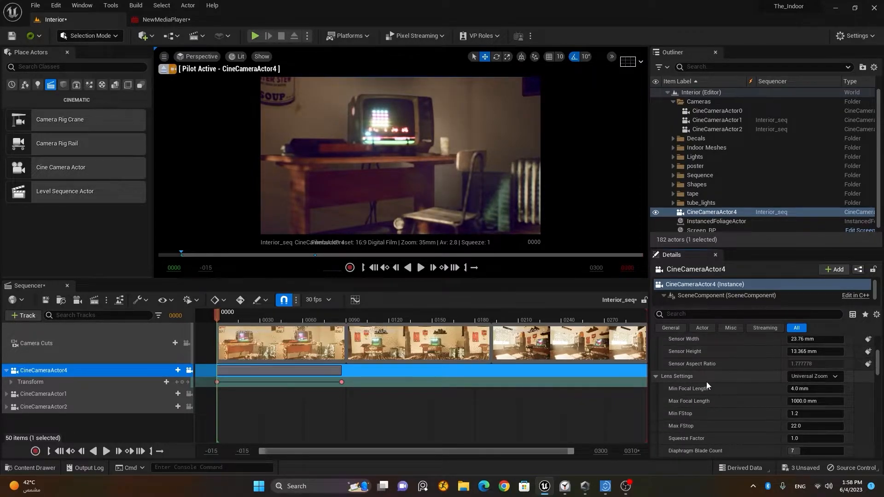
scroll(707, 386, down, 4)
scroll(732, 395, down, 3)
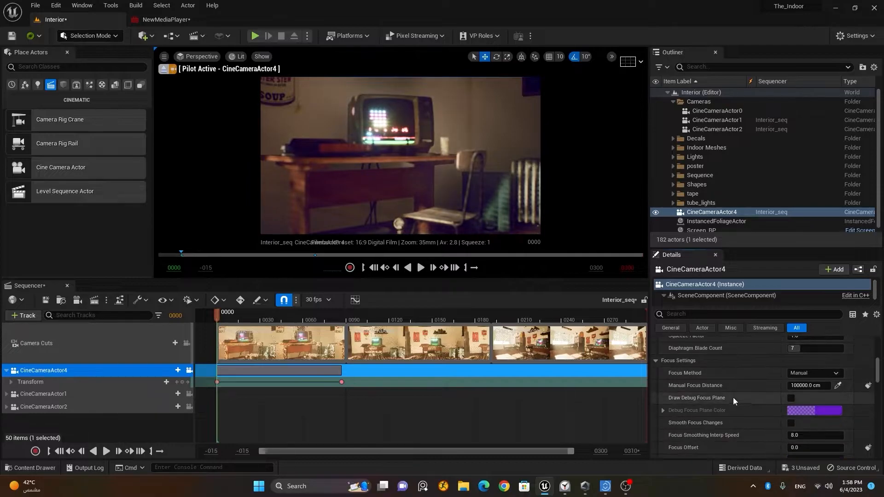
scroll(735, 401, down, 1)
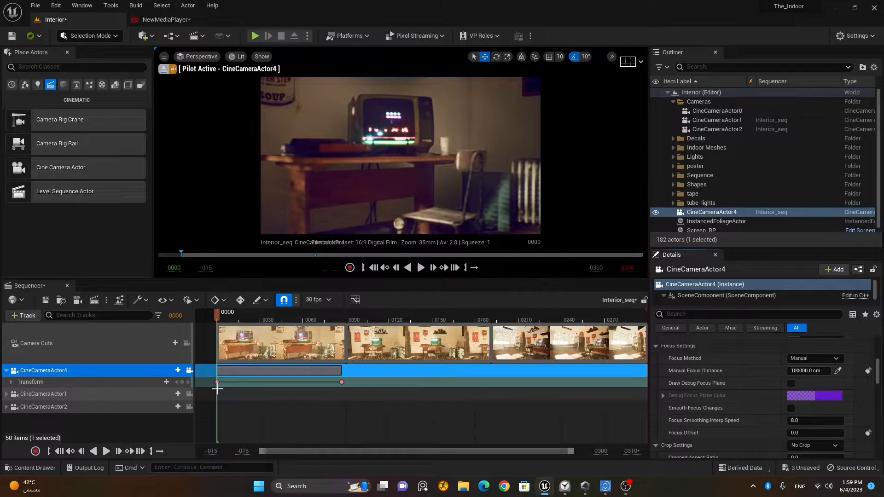
click(868, 372)
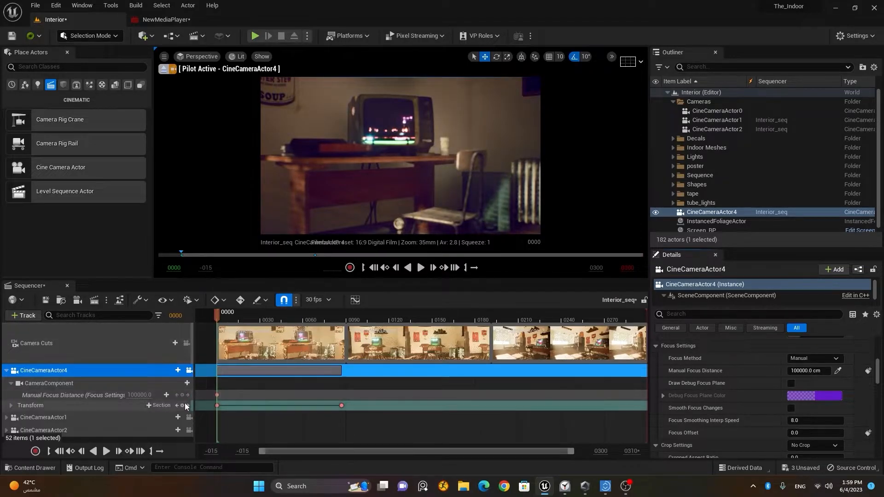
mouse_move(136, 397)
mouse_down()
mouse_move(188, 397)
mouse_move(143, 395)
mouse_up()
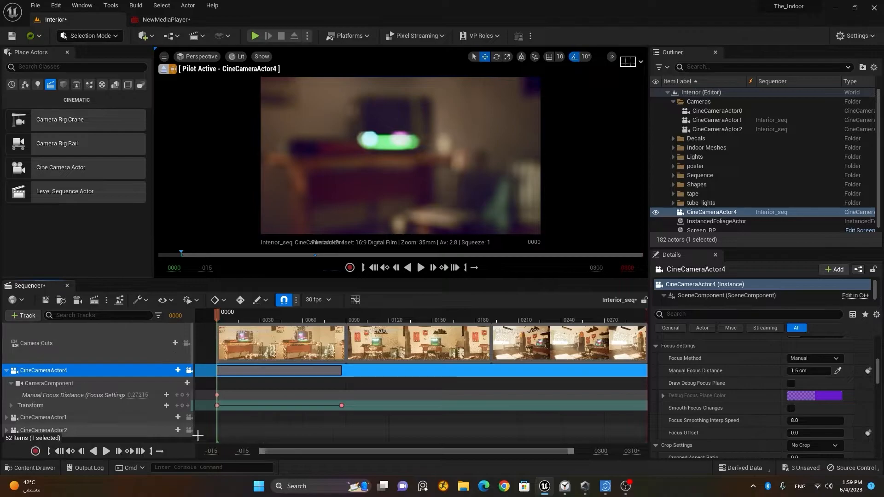
Raise CineCameraActor4's Manual Focus Distance to about 8848 cm at frame 88
click(340, 316)
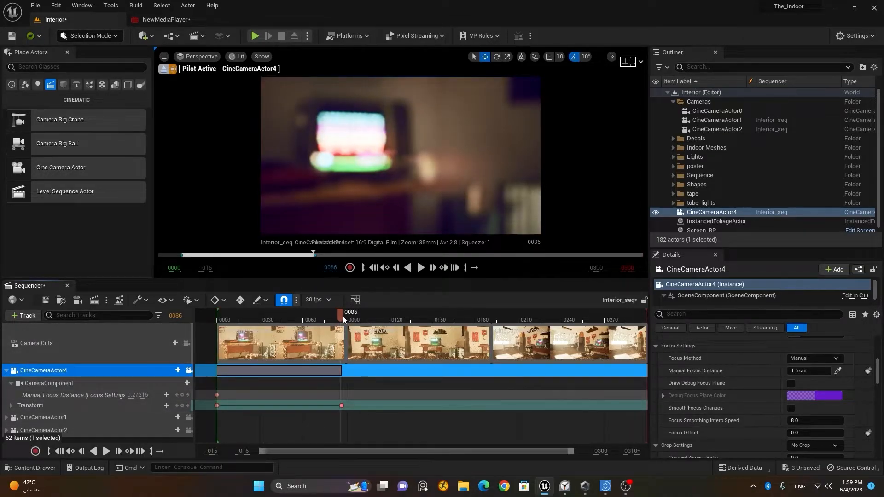
click(343, 316)
drag(138, 395, 161, 395)
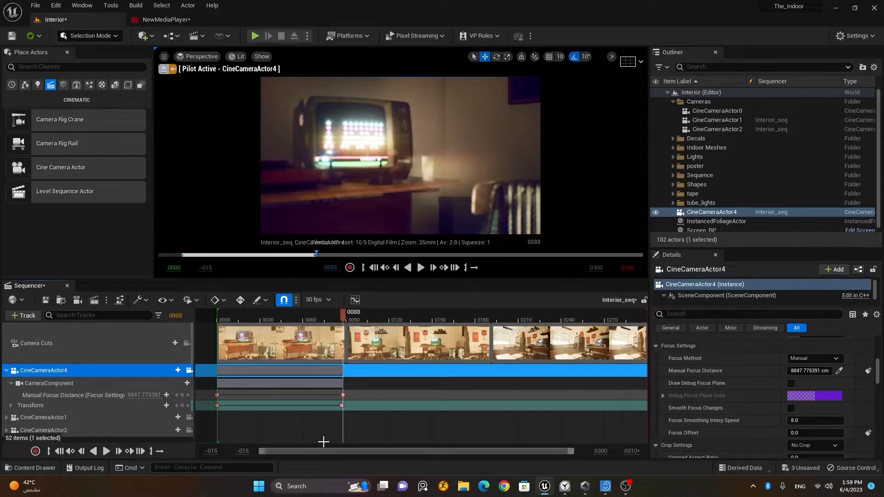
Undo the Manual Focus Distance changes and the creation of CineCameraActor4's focus distance track
key(ctrl+z)
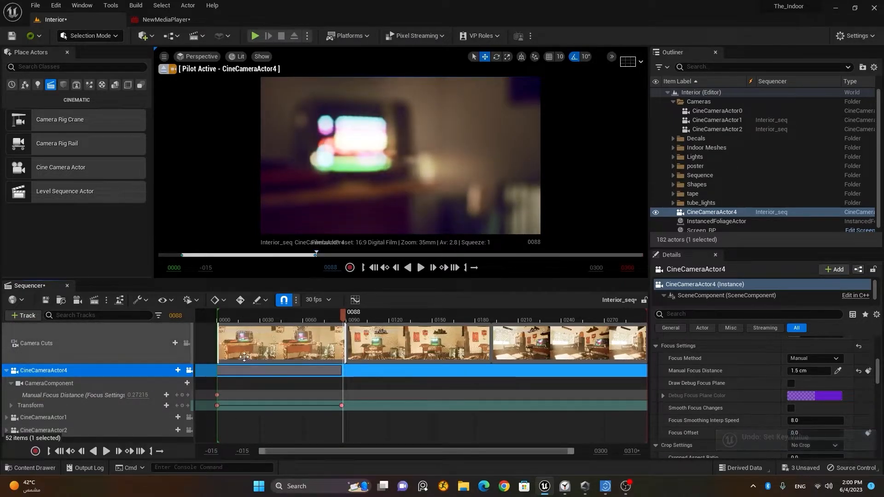
key(ctrl+z)
key(ctrl+z)
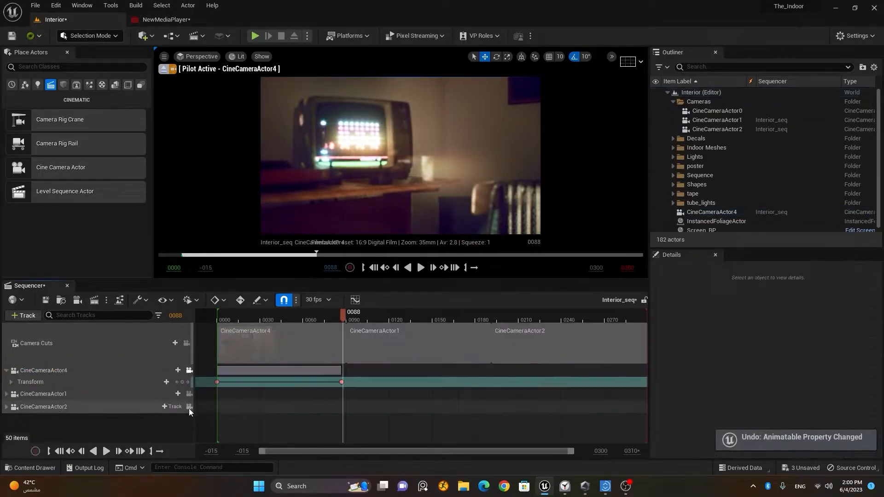
Return to CineCameraActor4's Transform key at frame 0 and add a Manual Focus Distance keyframe there
click(59, 371)
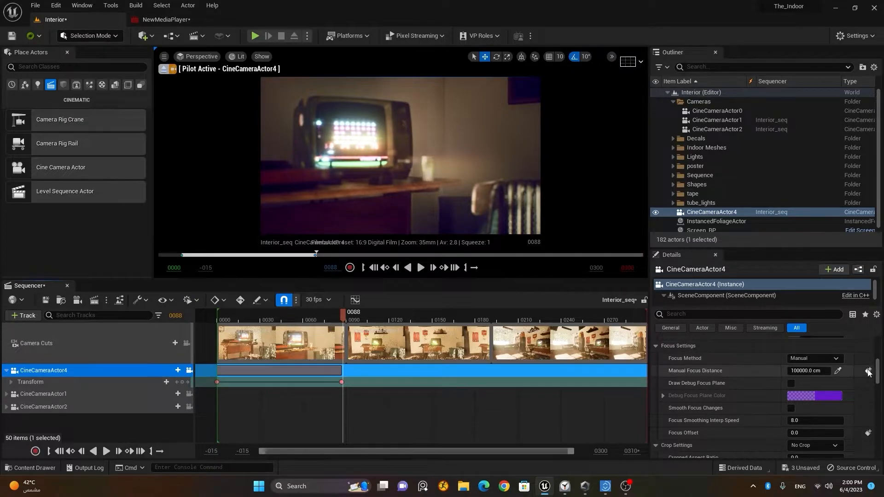
click(177, 382)
click(176, 382)
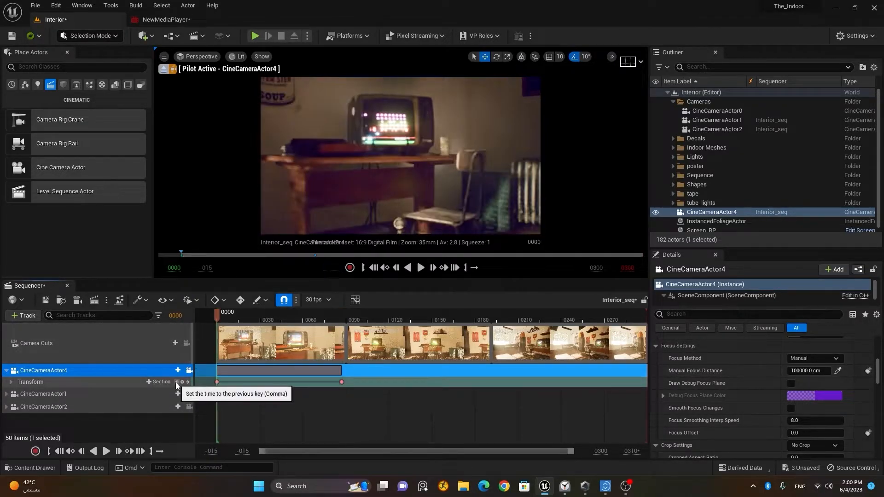
click(868, 371)
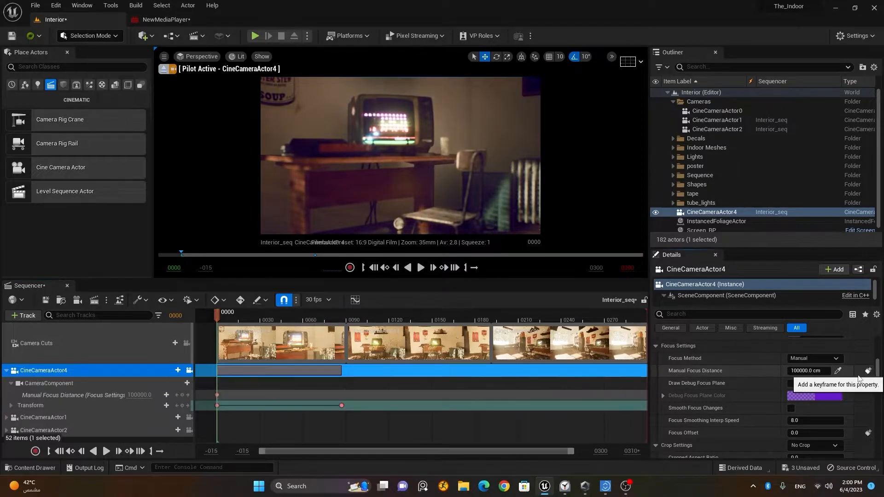
Enable automatic keying and animate CineCameraActor4's Manual Focus Distance from 1.5 cm at frame 0 to about 112.6 cm at frame 87
click(240, 302)
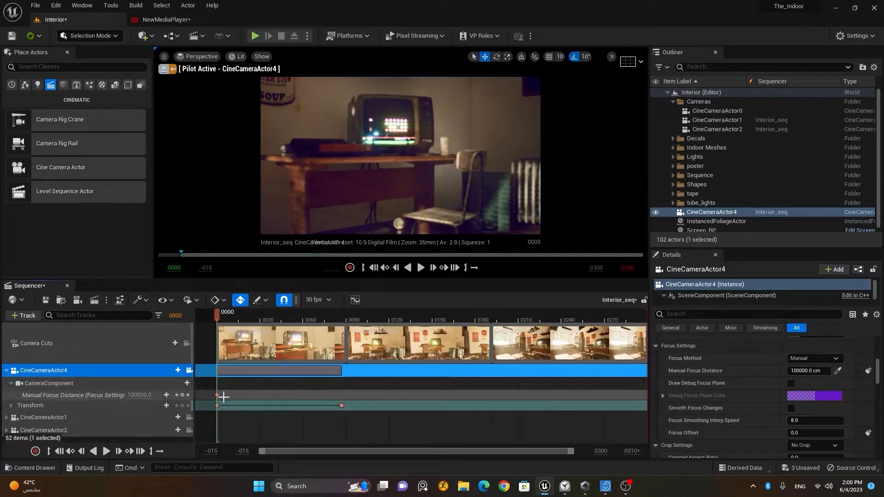
drag(139, 395, 129, 395)
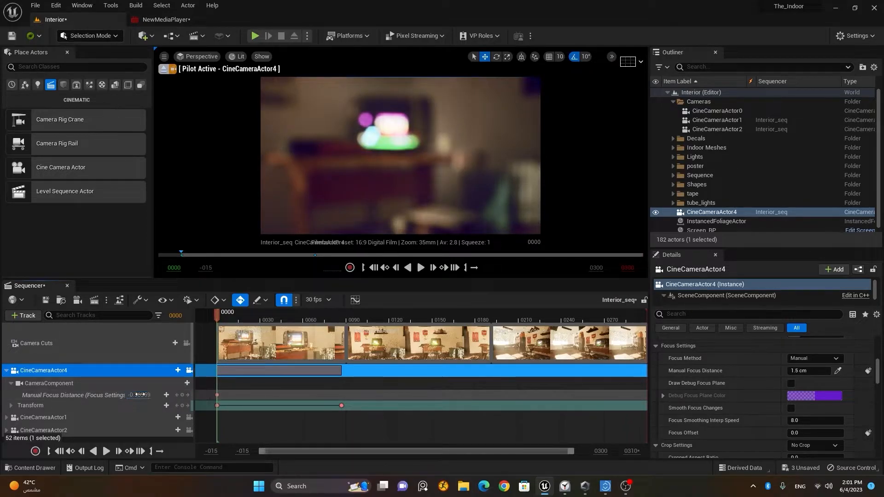
click(187, 405)
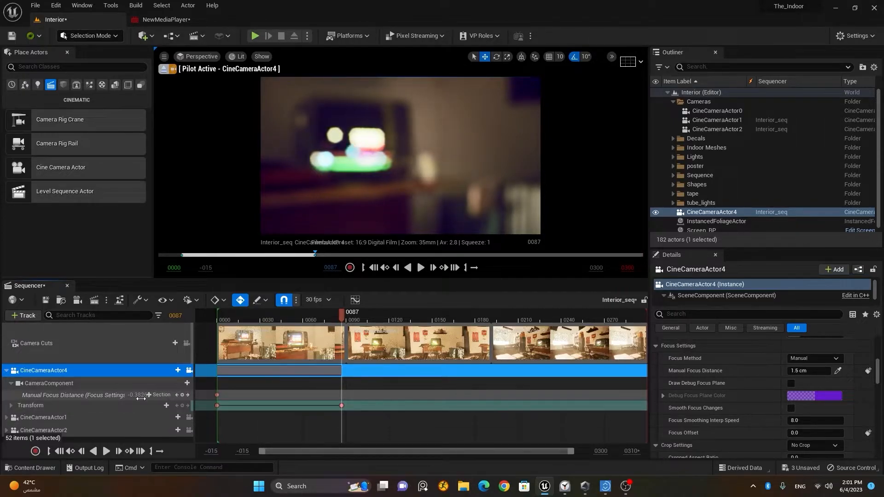
drag(142, 395, 167, 395)
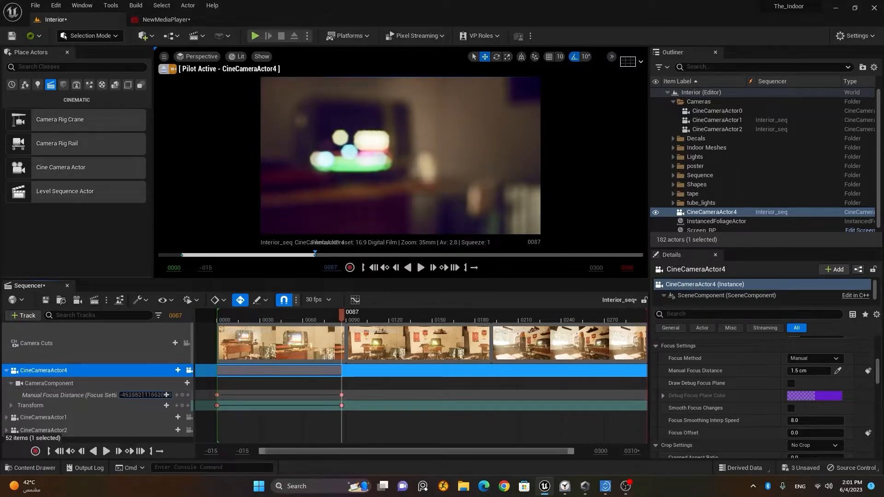
drag(167, 395, 161, 395)
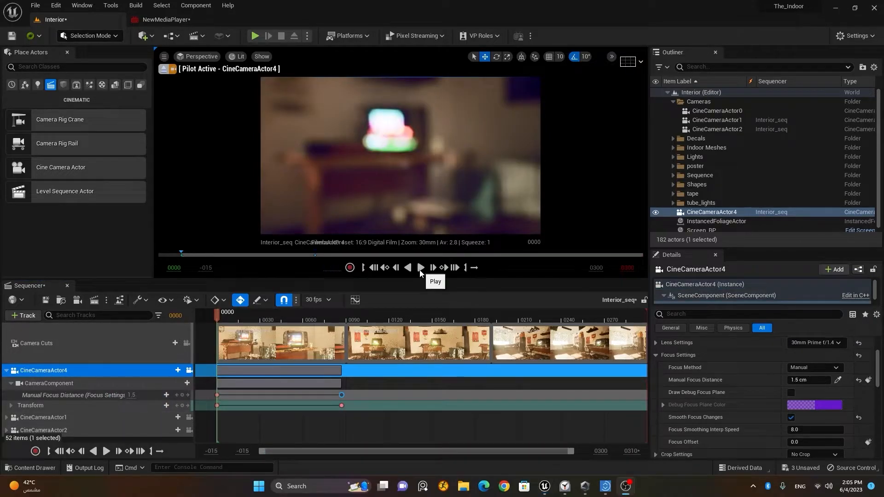
Play CineCameraActor4's focus pull and compare its Manual Focus Distance keys at frames 0 and 87
click(420, 268)
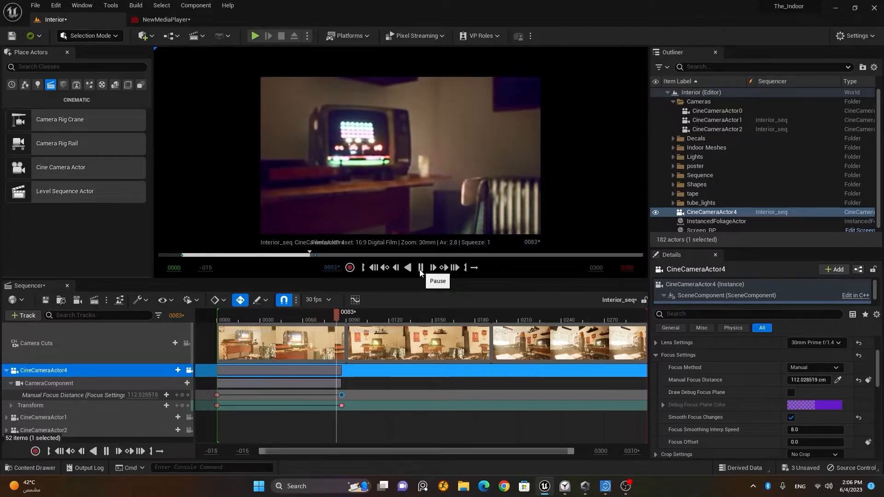
click(420, 268)
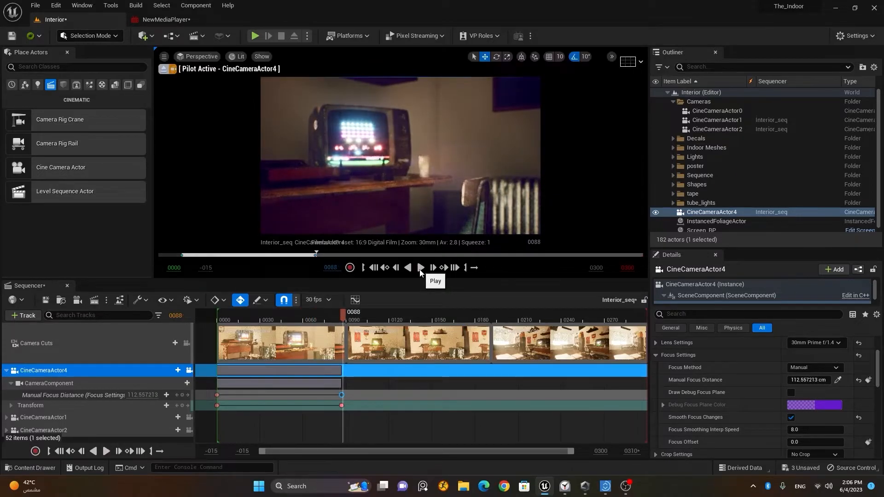
click(177, 395)
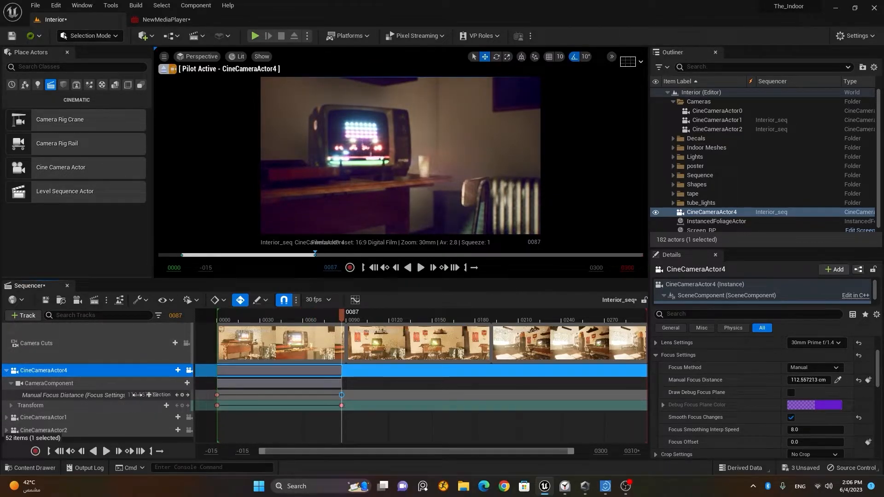
click(176, 395)
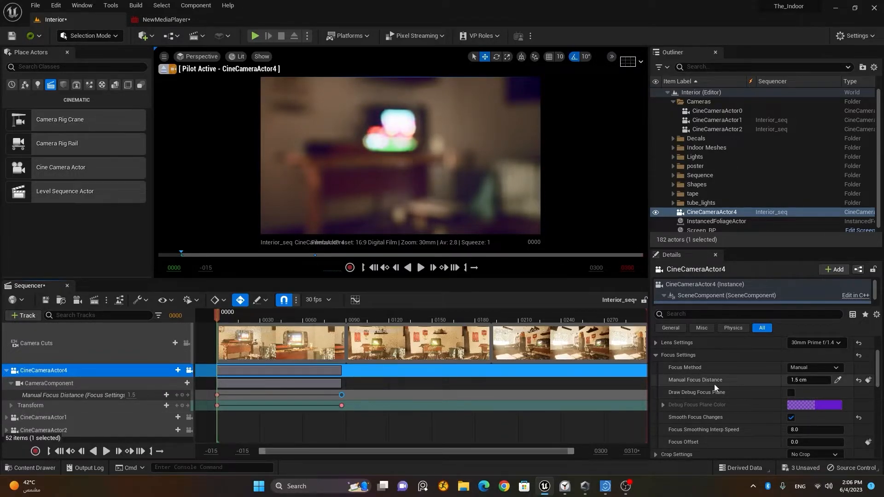
click(188, 394)
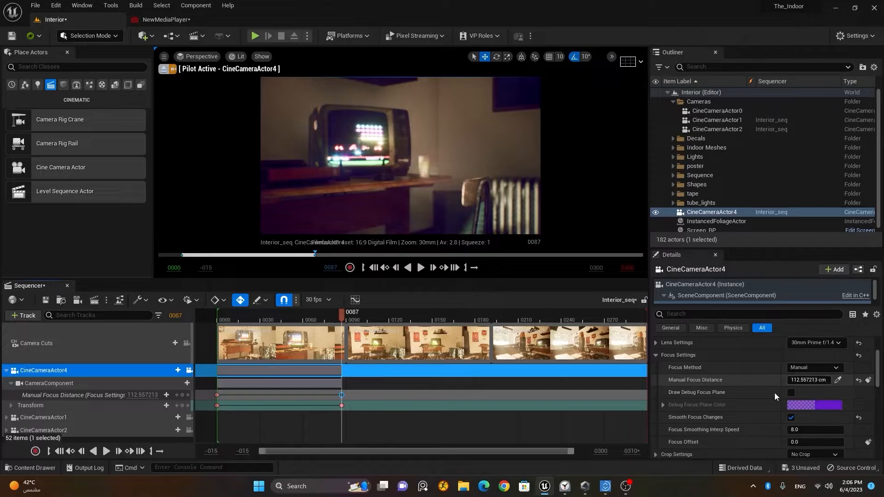
click(176, 395)
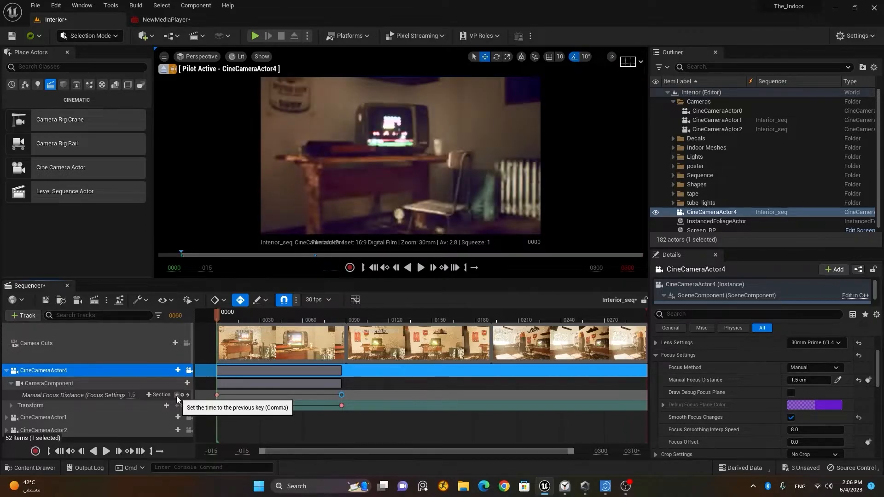
click(421, 267)
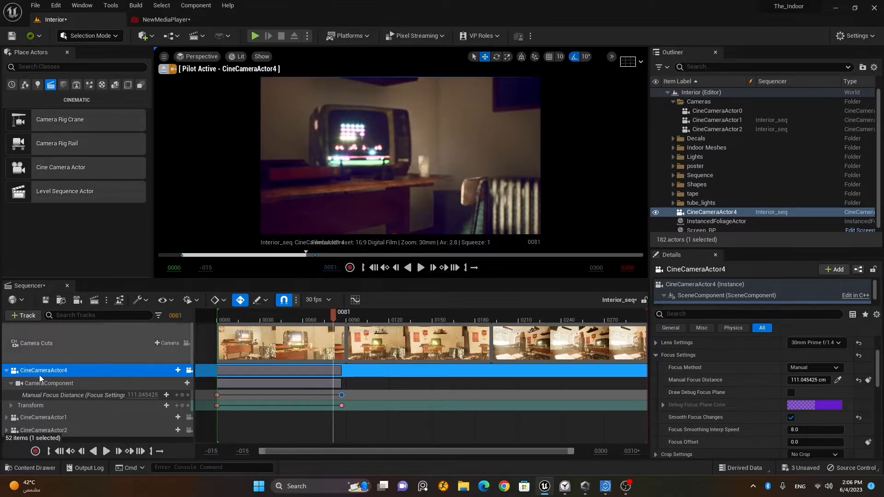
Collapse CineCameraActor4's tracks, view the scene through CineCameraActor1, and move the playhead to frame 87
click(6, 371)
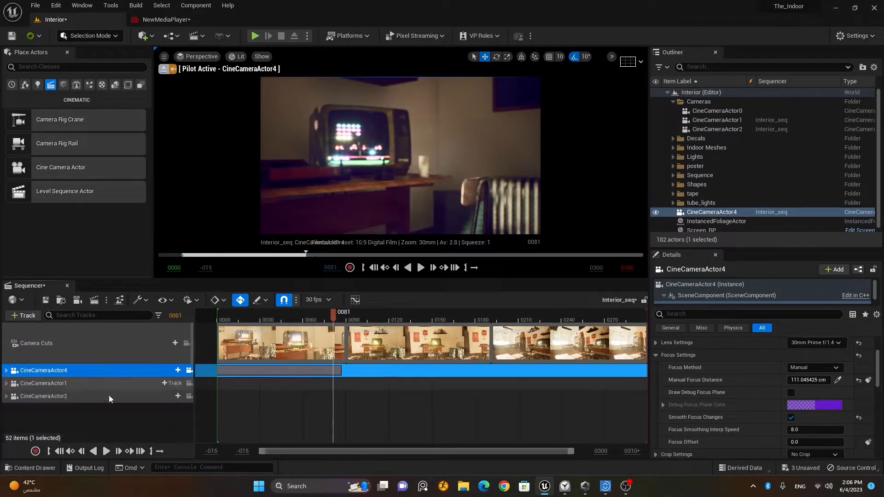
click(189, 384)
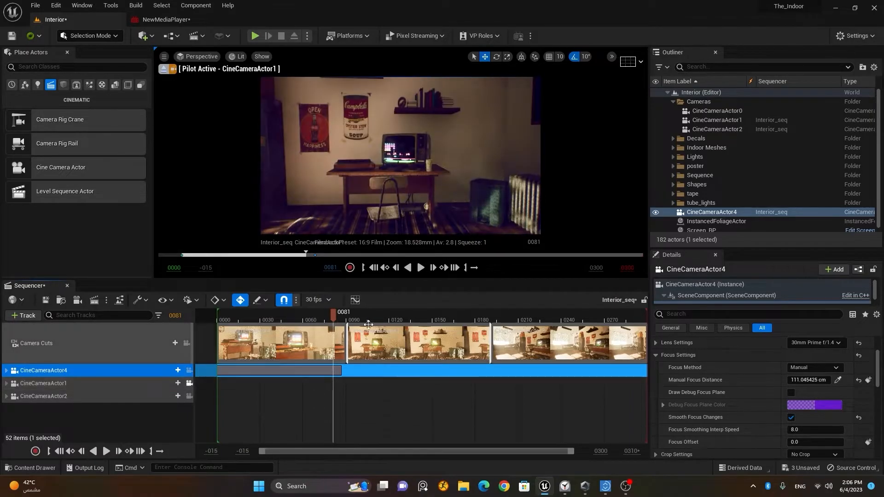
mouse_move(354, 319)
mouse_down()
mouse_move(364, 316)
mouse_move(344, 321)
mouse_up()
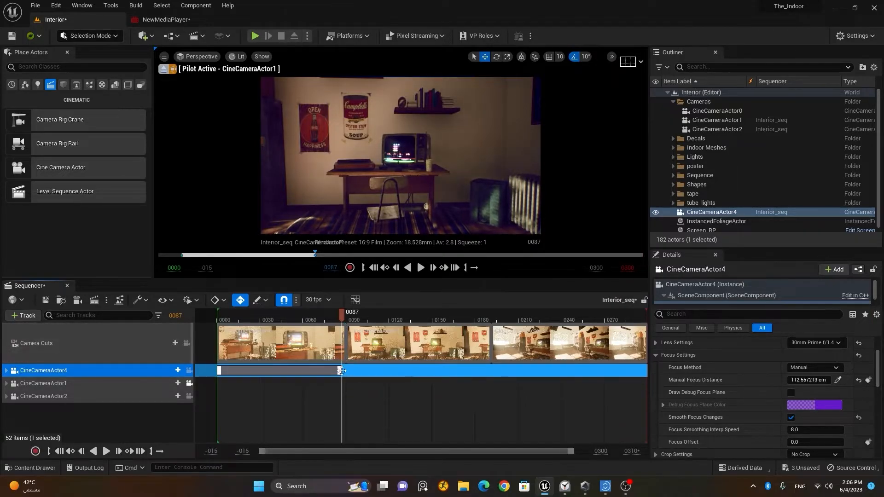
mouse_move(343, 319)
mouse_down()
mouse_move(363, 318)
mouse_move(342, 316)
mouse_up()
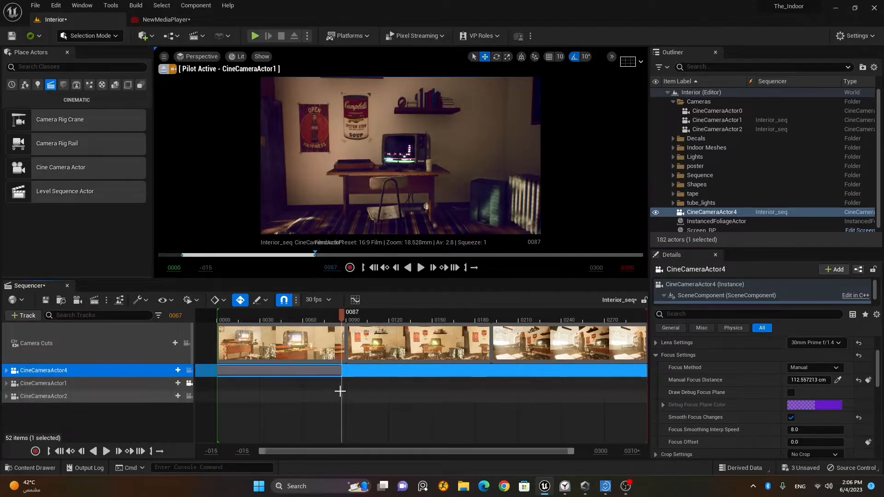
Delete CineCameraActor1's CameraComponent binding with its tracks and add a Transform key at frame 87
click(64, 384)
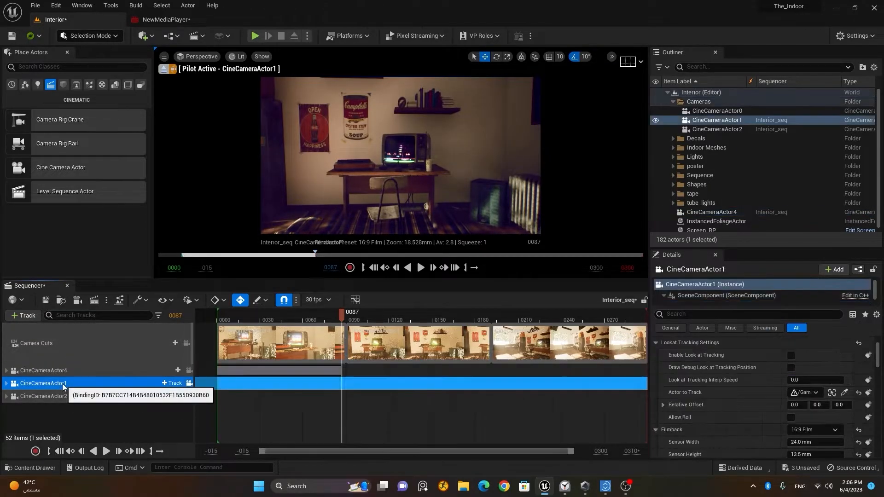
click(6, 384)
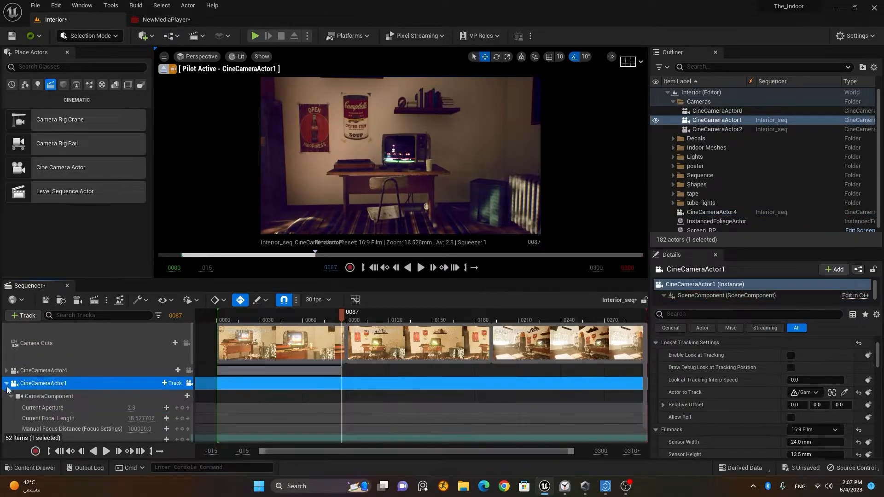
click(11, 396)
click(54, 397)
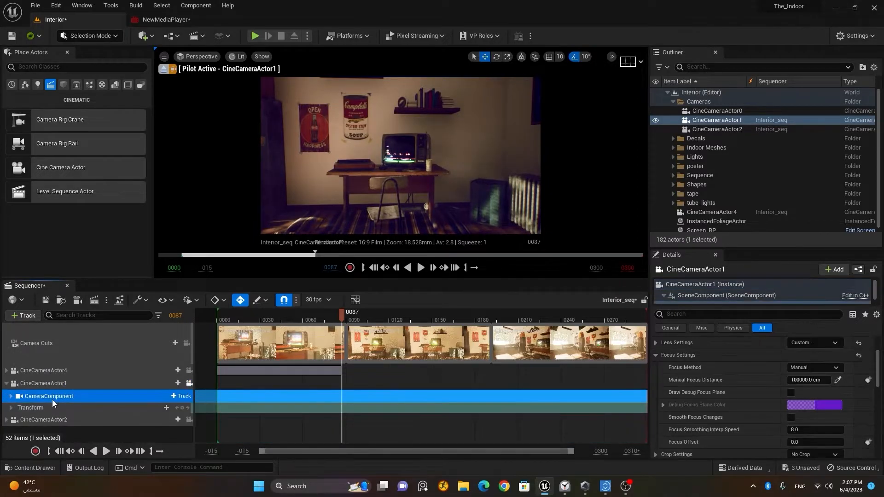
key(Delete)
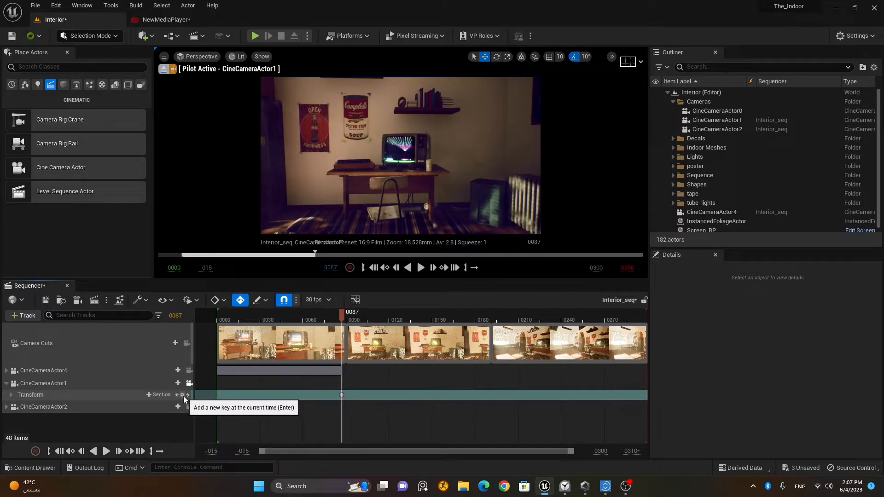
At frame 193, move CineCameraActor1 forward toward the television desk to key its end Transform
click(494, 314)
right_drag(409, 147, 409, 148)
key(w)
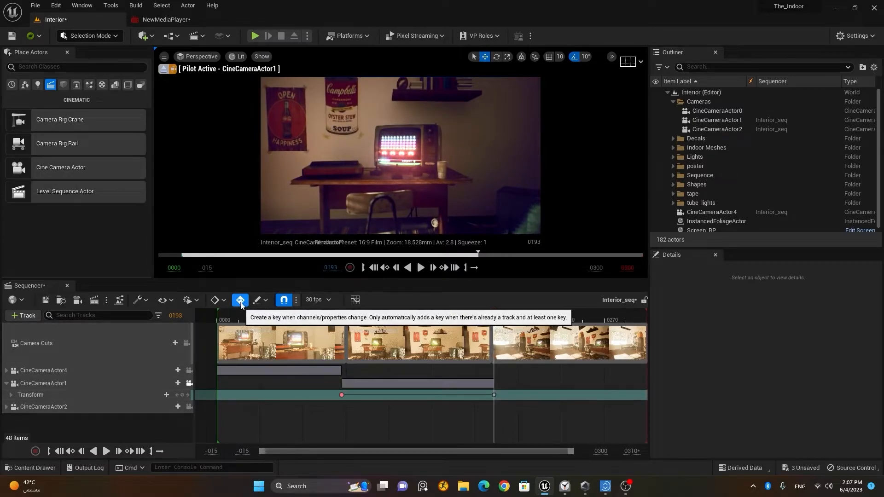
Push CineCameraActor1 closer to the television at frame 193 and play back its move from the Transform key at frame 87
scroll(411, 143, up, 7)
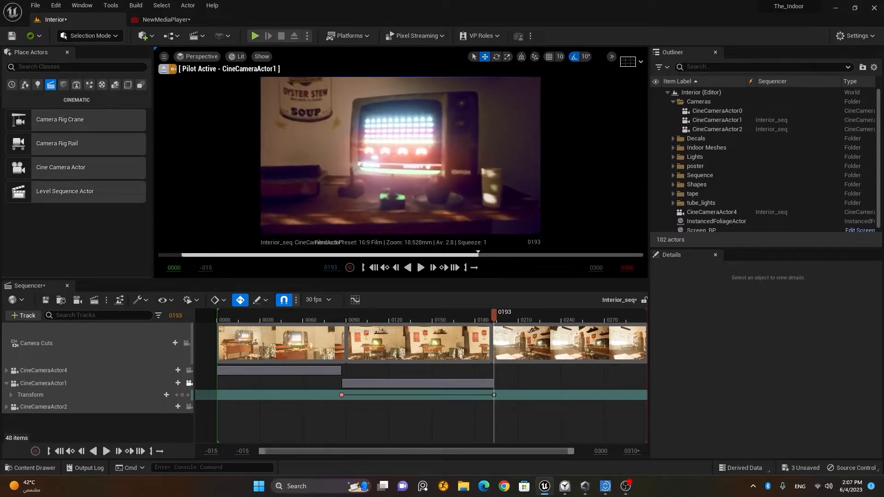
click(176, 395)
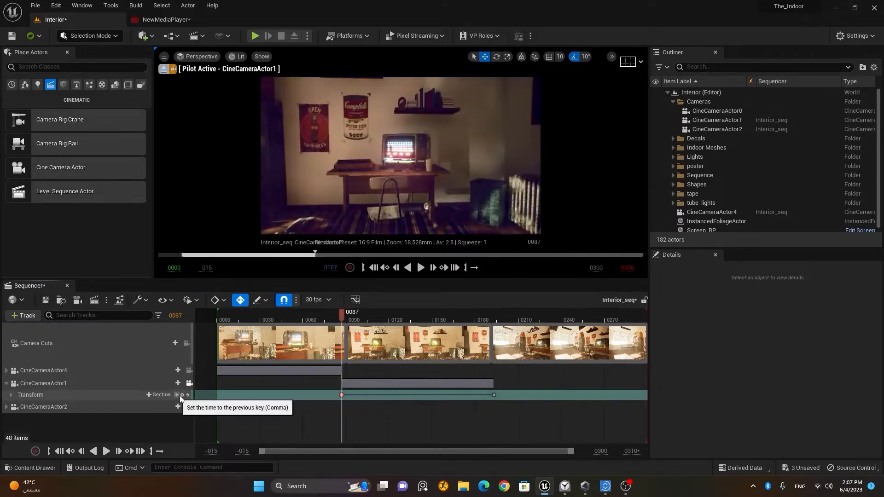
click(419, 272)
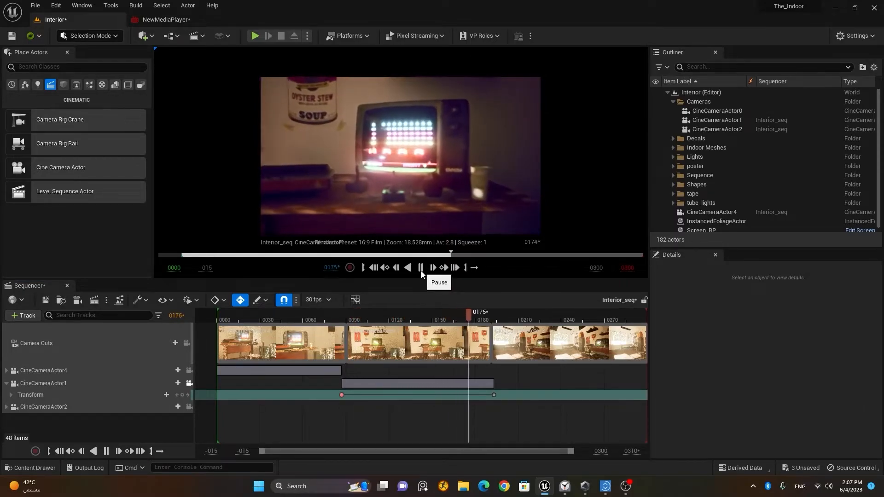
click(421, 270)
click(176, 395)
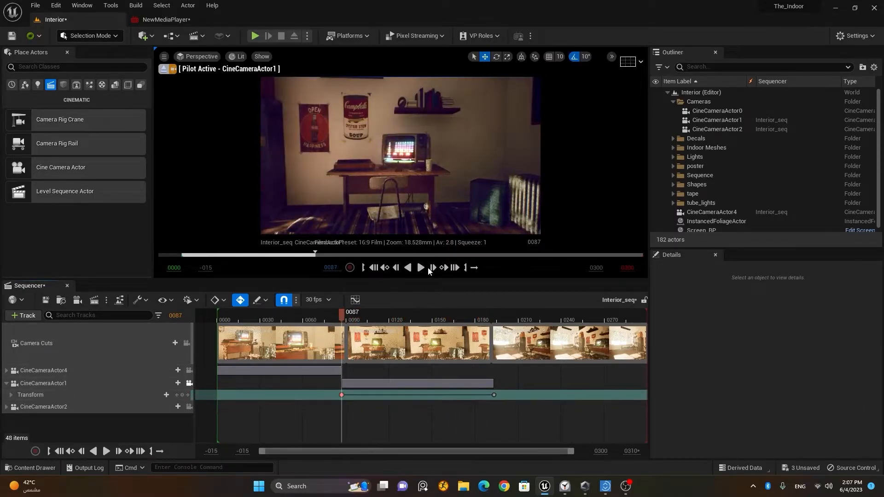
click(421, 269)
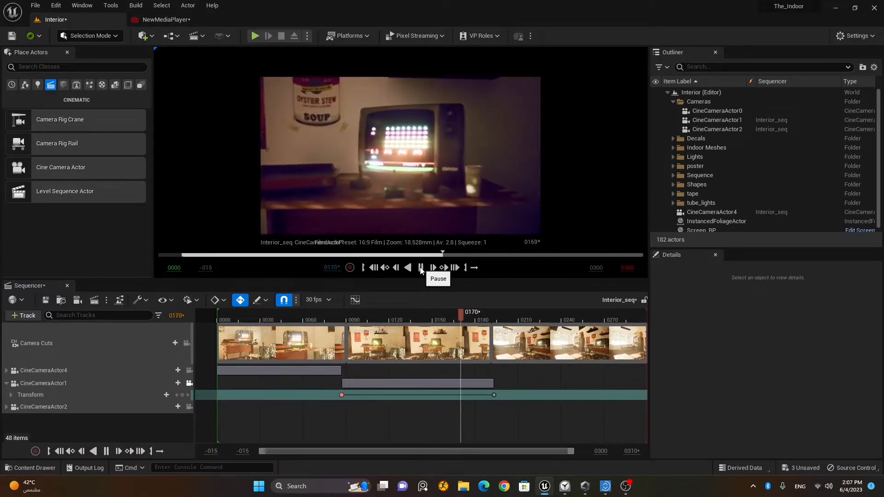
click(421, 269)
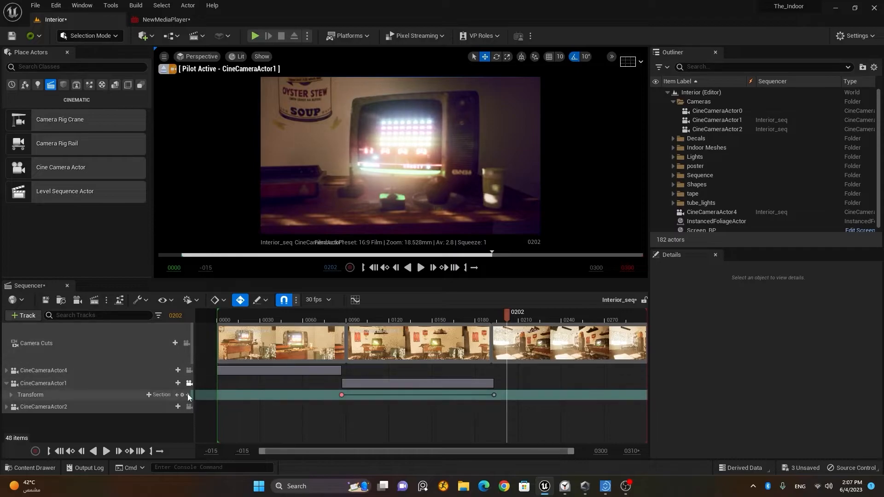
click(178, 395)
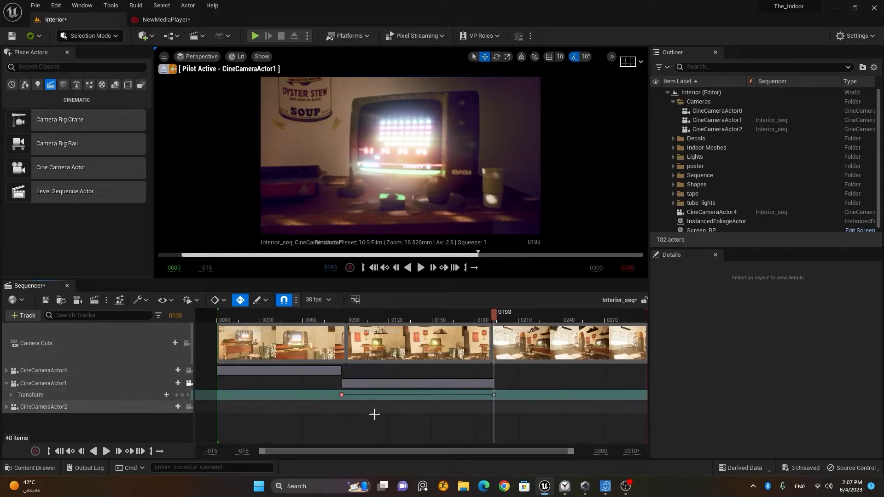
click(176, 394)
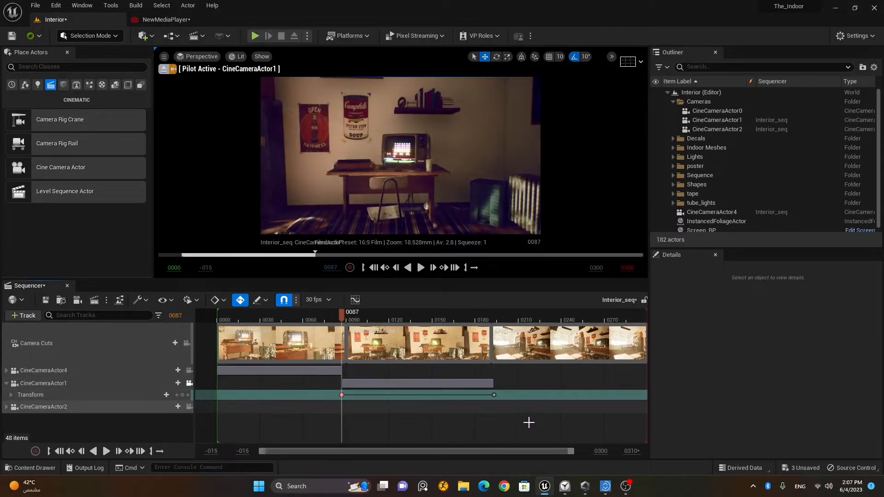
Examine the interpolation options for CineCameraActor1's Transform keys and its animation curves in the curve editor
drag(316, 405, 332, 392)
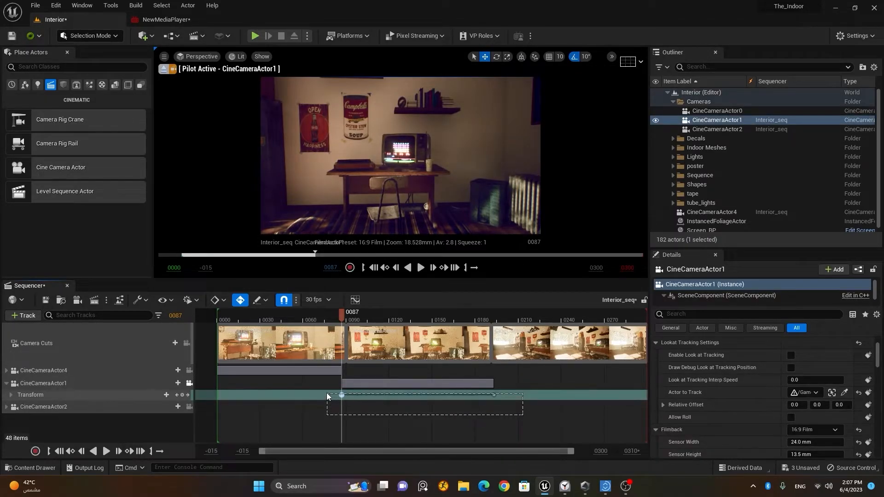
right_click(494, 394)
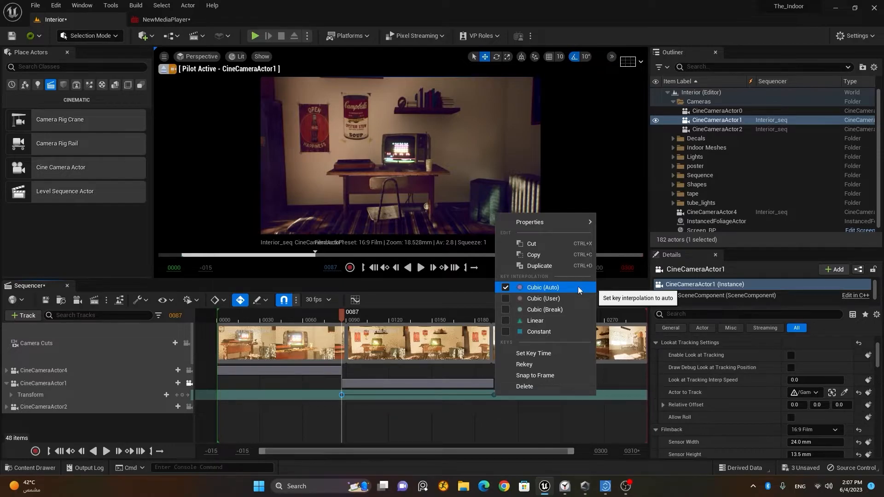
click(355, 301)
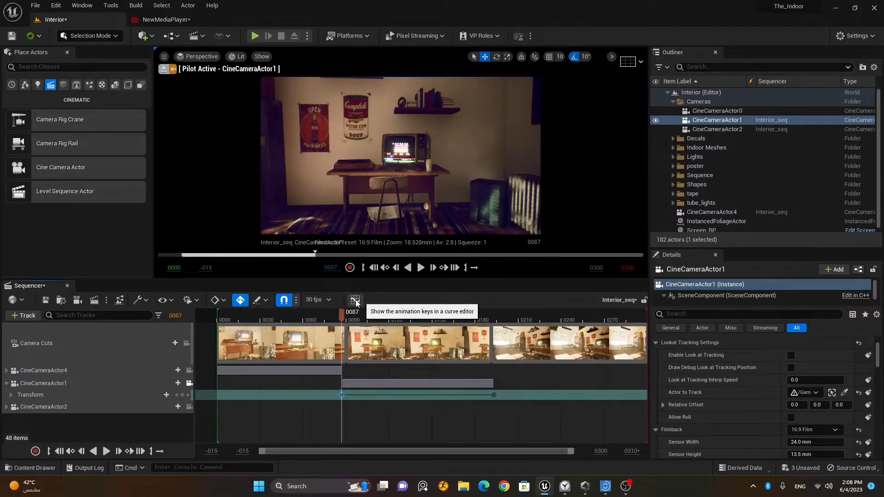
click(356, 301)
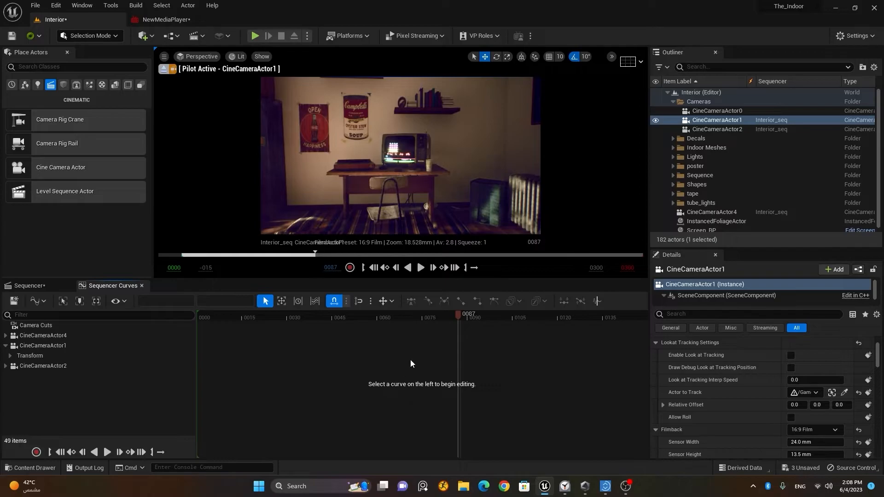
click(77, 366)
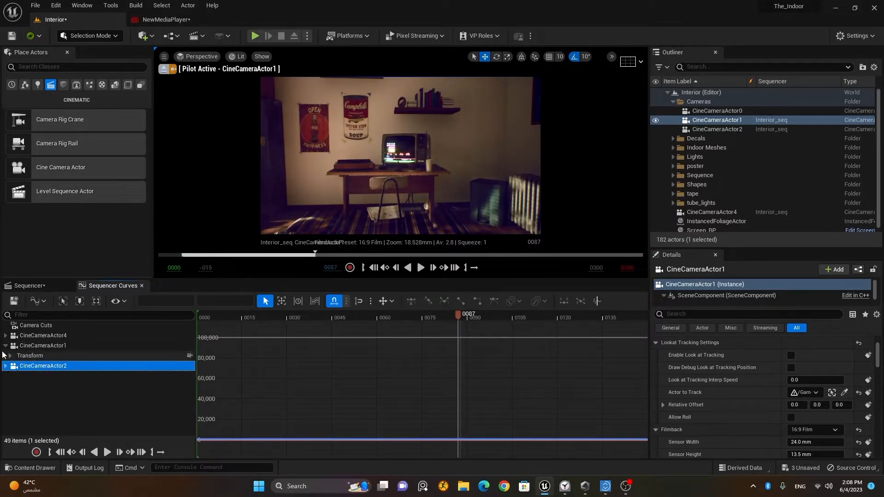
click(41, 345)
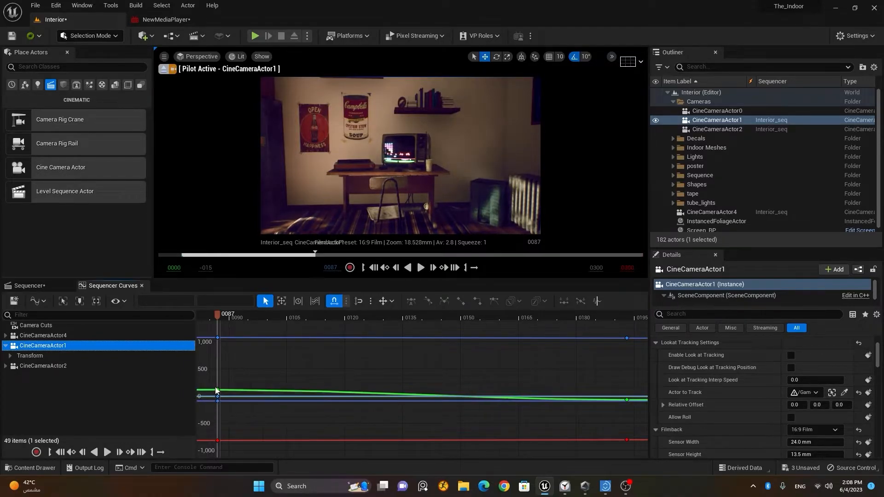
mouse_move(631, 404)
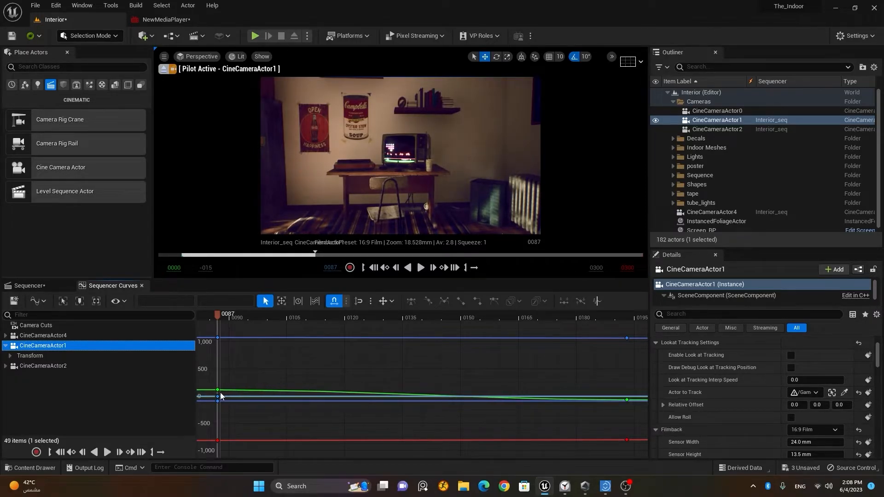
click(141, 286)
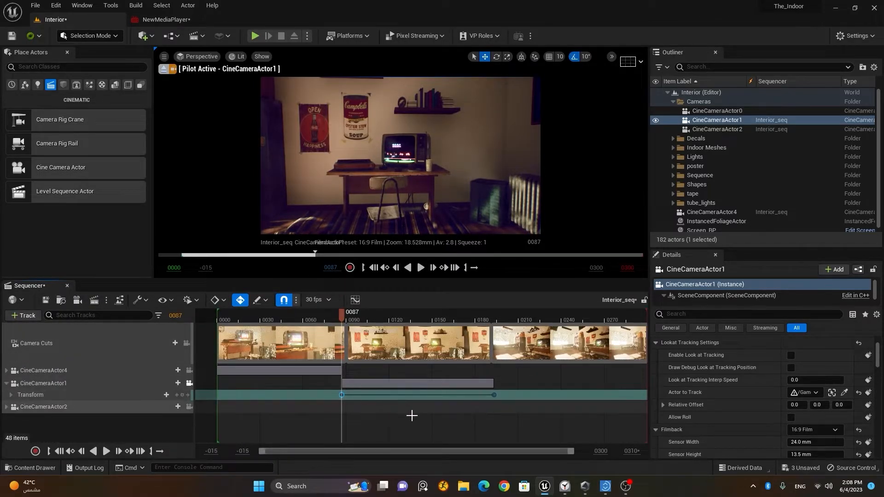
Set CineCameraActor1's Transform keys to Linear interpolation, comparing playback of the camera move before and after the change
click(422, 270)
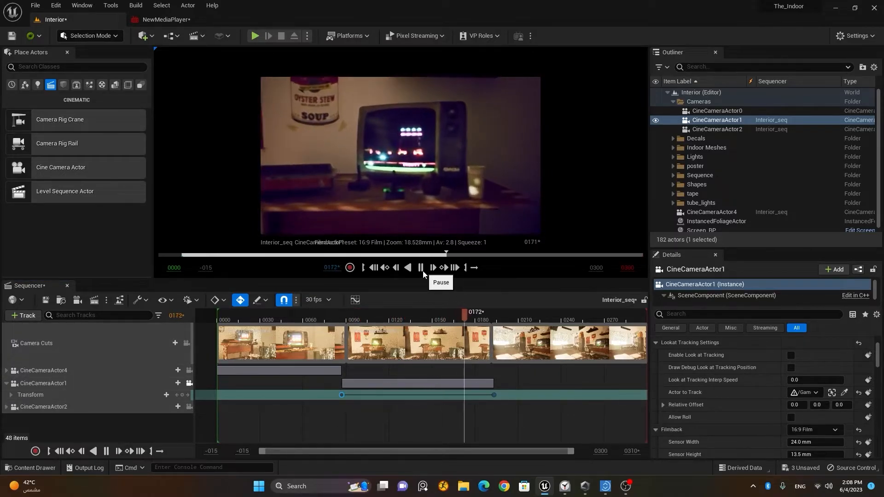
click(422, 269)
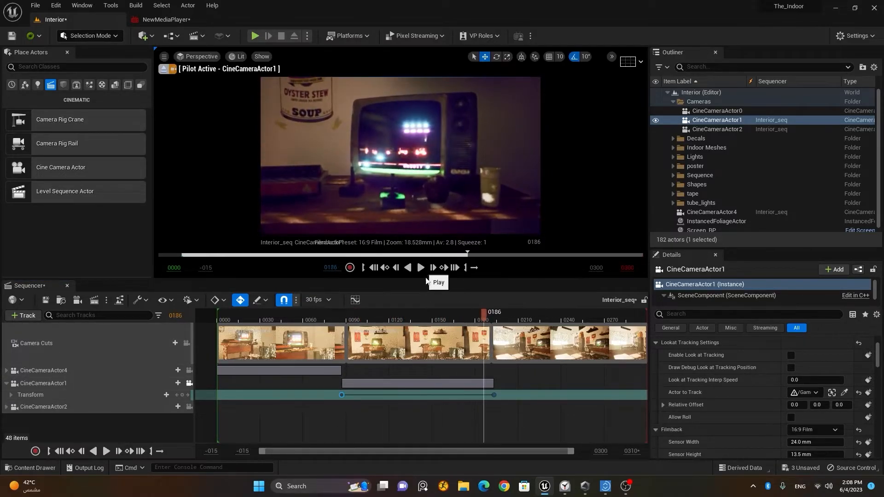
click(177, 395)
drag(356, 409, 319, 389)
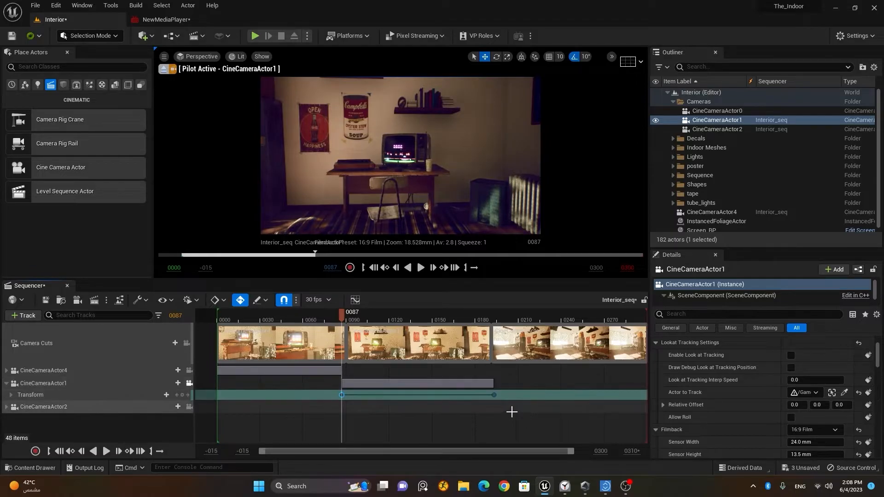
right_click(495, 394)
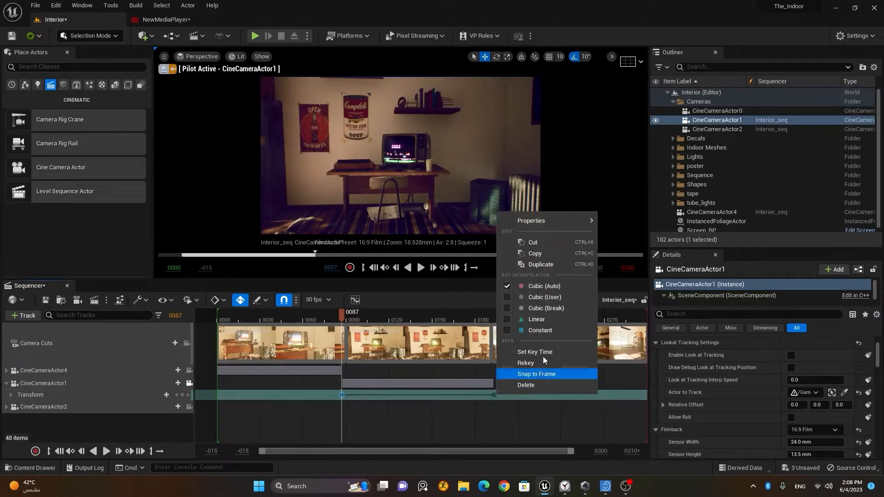
click(545, 319)
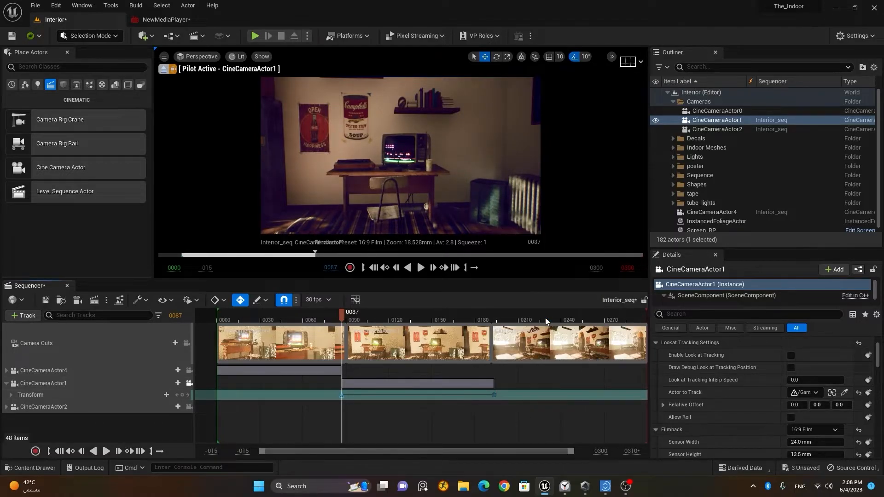
click(420, 268)
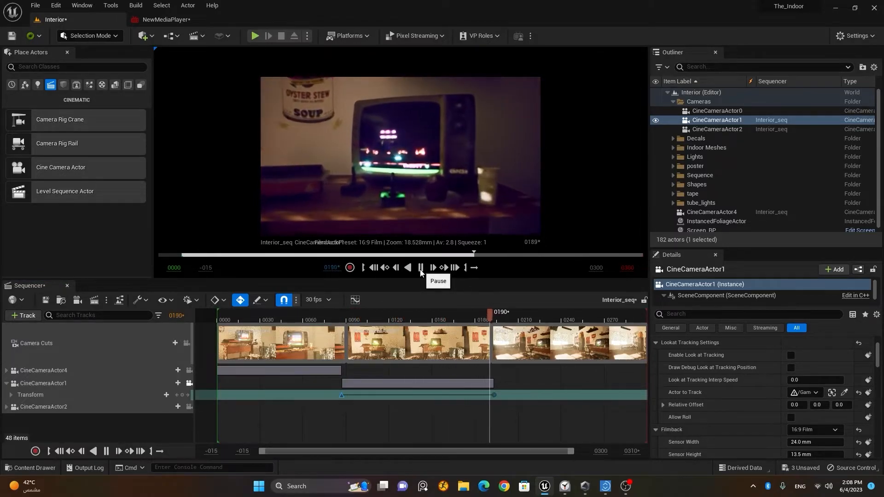
click(420, 269)
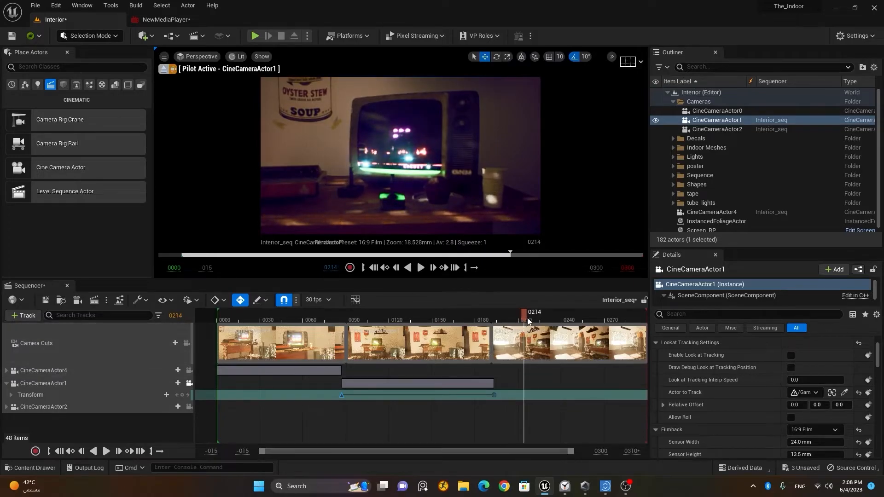
Move the playhead to frame 191, collapse CineCameraActor1's tracks, and view the scene through CineCameraActor2
drag(527, 318, 493, 321)
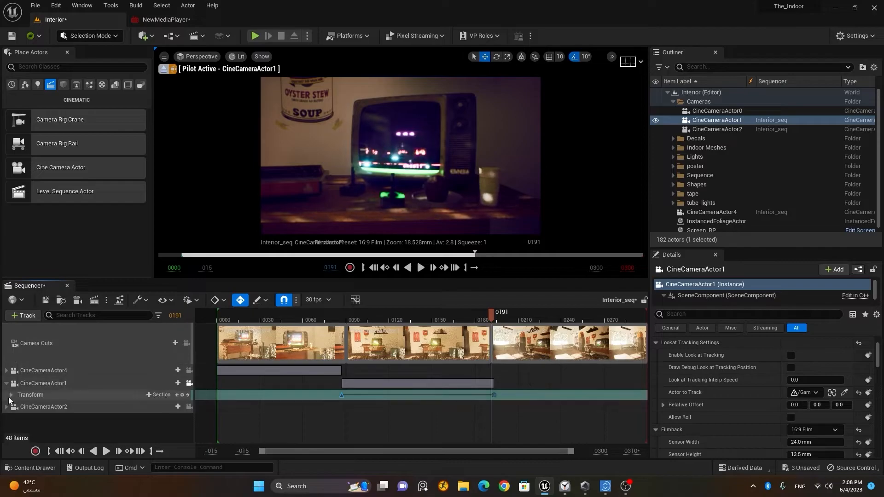
click(7, 385)
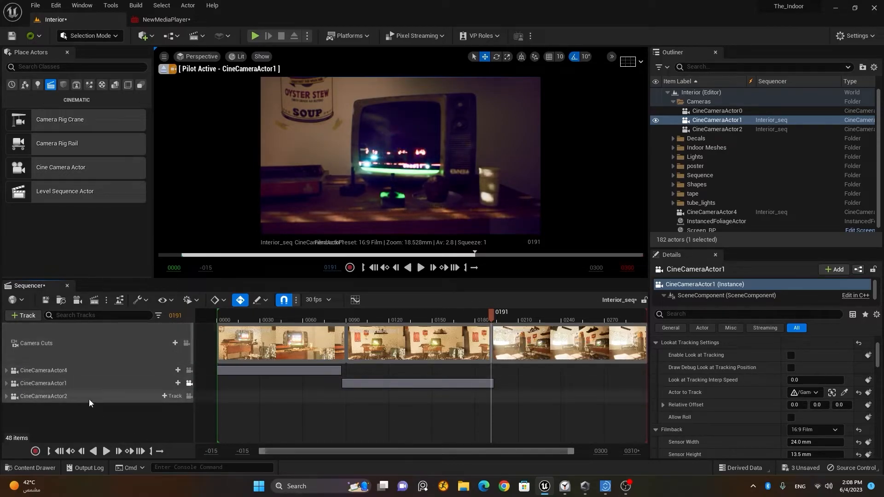
click(189, 396)
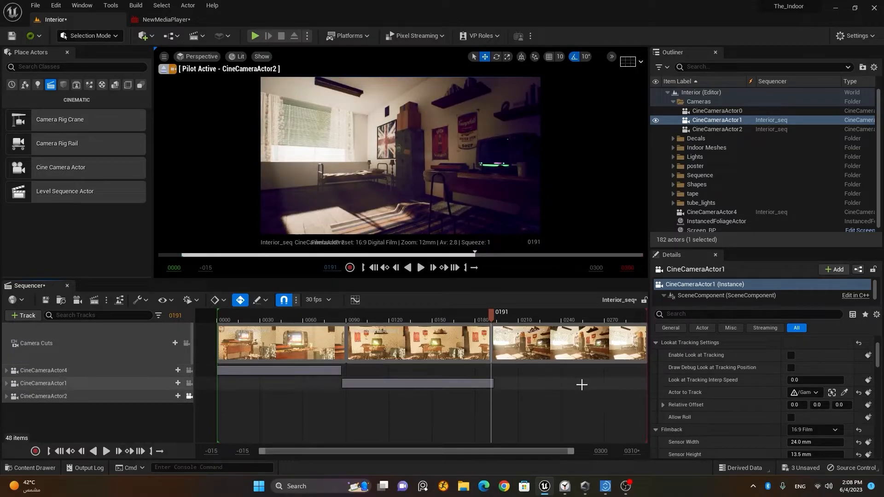
Delete CineCameraActor2's CameraComponent binding with its tracks and add a Transform key at frame 191
click(6, 396)
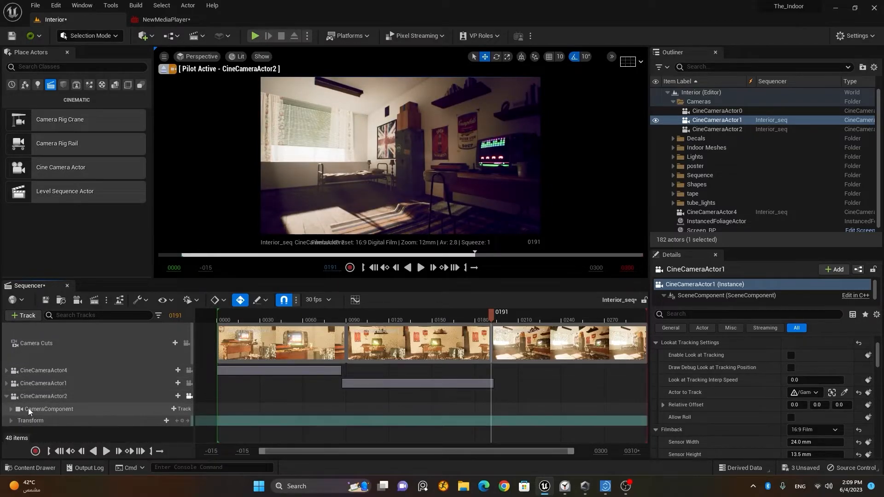
click(46, 409)
key(Delete)
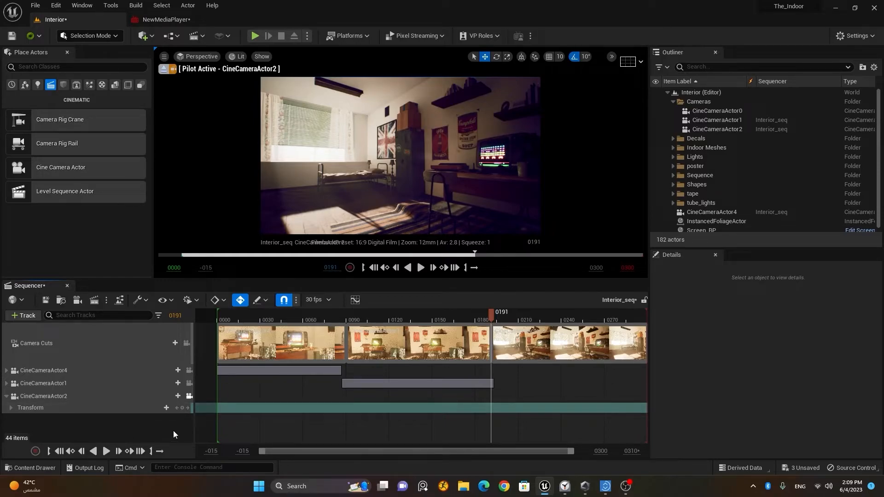
click(182, 408)
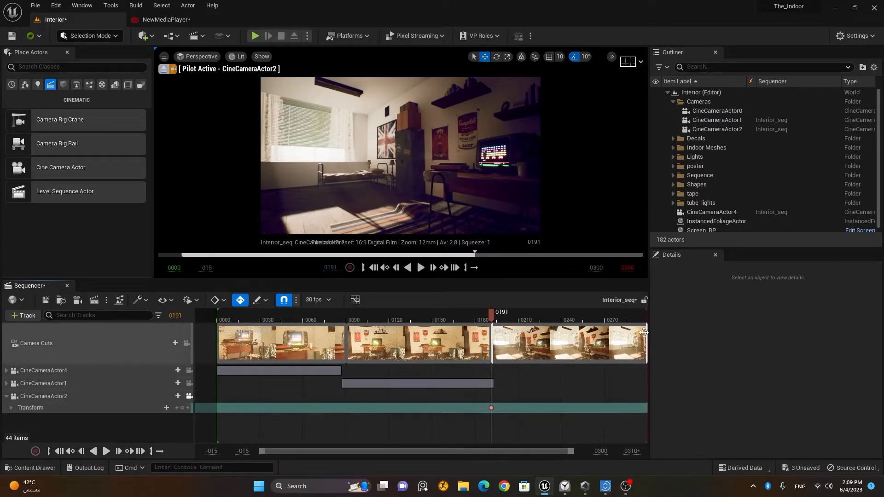
At frame 285, lower CineCameraActor2 toward the floor and tilt it upward to key its end Transform
click(645, 317)
drag(646, 316, 629, 321)
middle_drag(459, 193, 462, 175)
key(ctrl+z)
right_drag(472, 110, 471, 95)
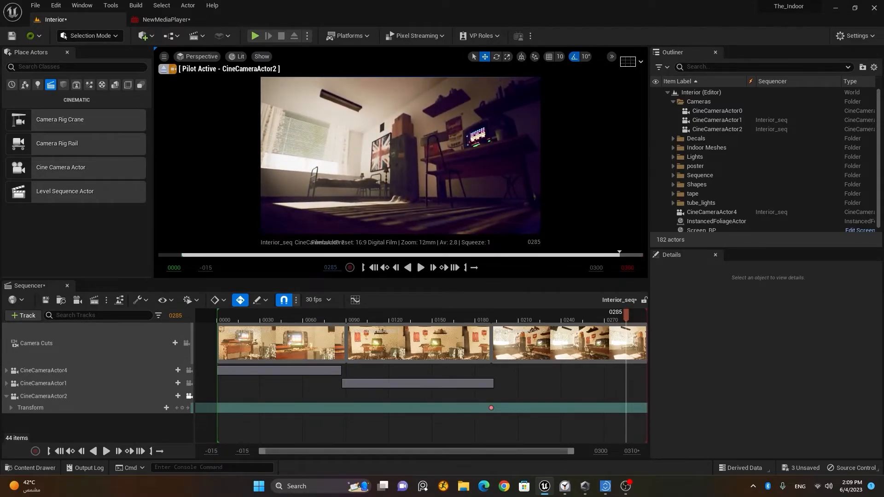
key(s)
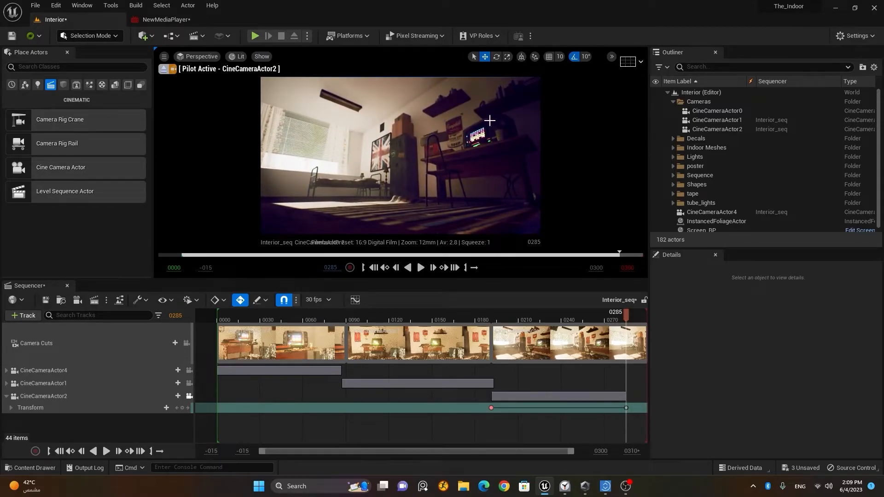
Play back CineCameraActor2's move from frame 191 and collapse its tracks
click(177, 408)
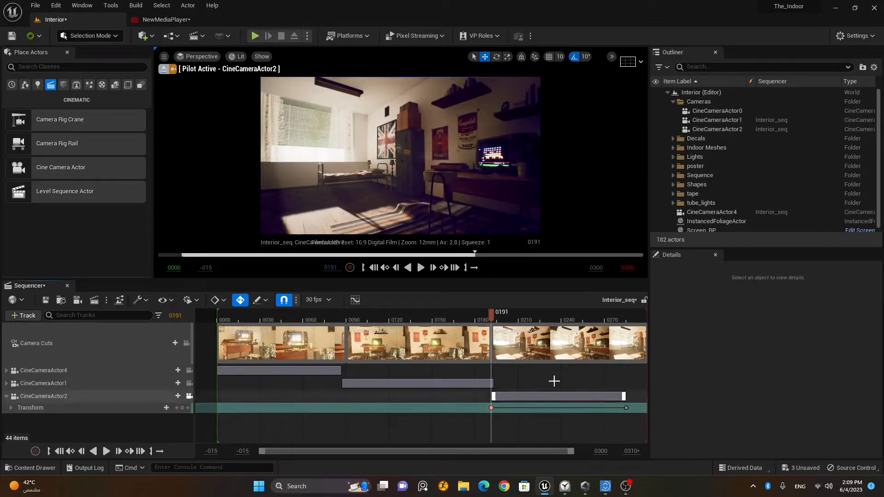
click(422, 268)
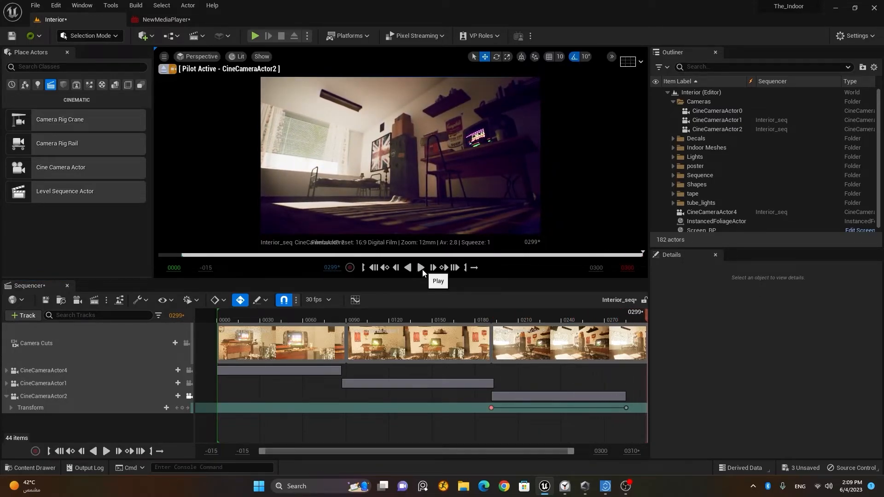
click(7, 396)
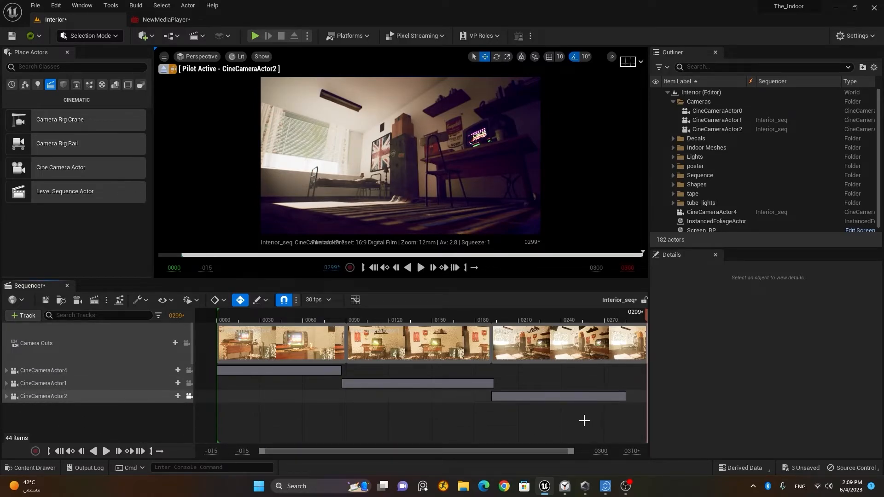
Select the S_Dirty_Metal_Chair mesh by the desk and add it to the sequence as a bound actor
click(443, 172)
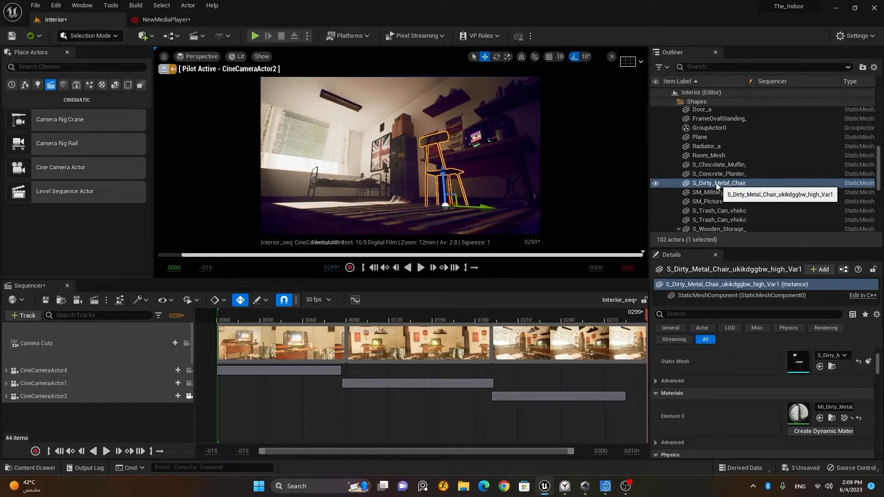
click(24, 316)
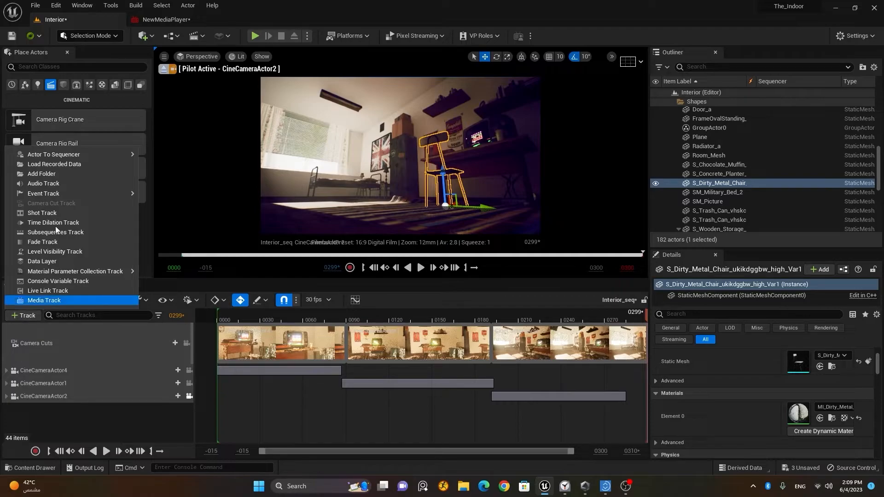
mouse_move(51, 156)
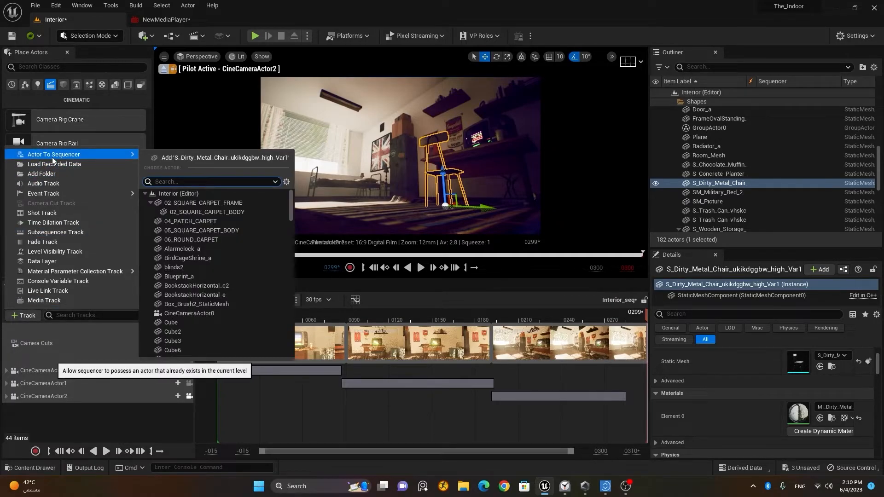
click(195, 158)
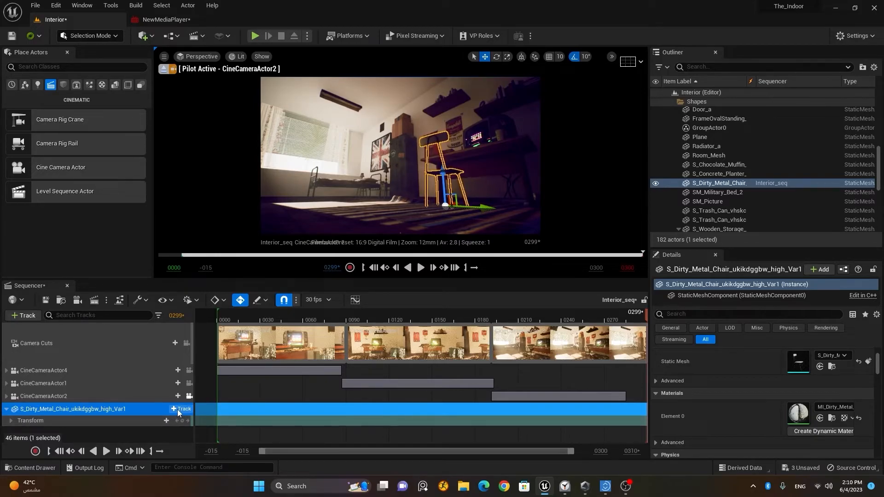
Delete the chair's Transform track and add an Actor Hidden In Game track to the chair instead
click(93, 420)
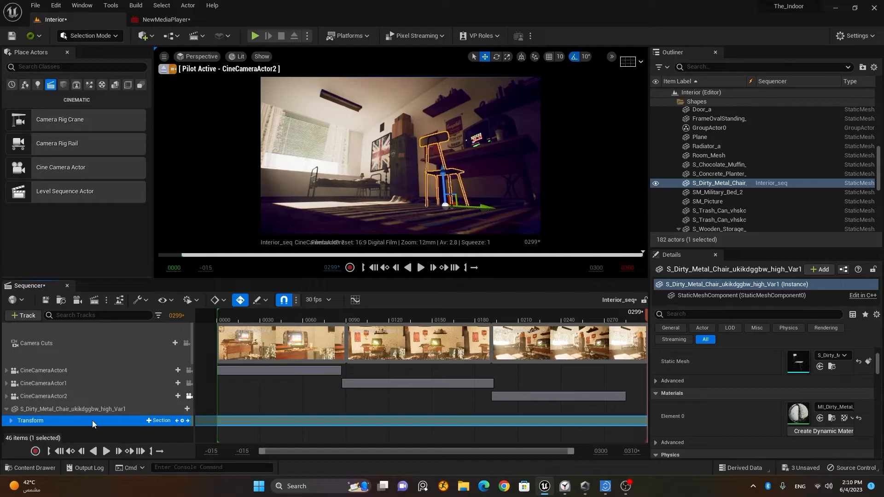
key(Delete)
click(102, 412)
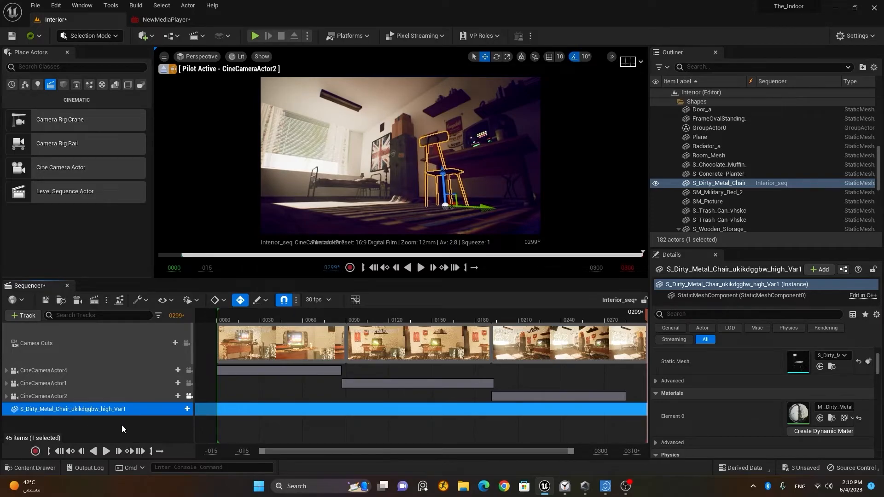
click(177, 408)
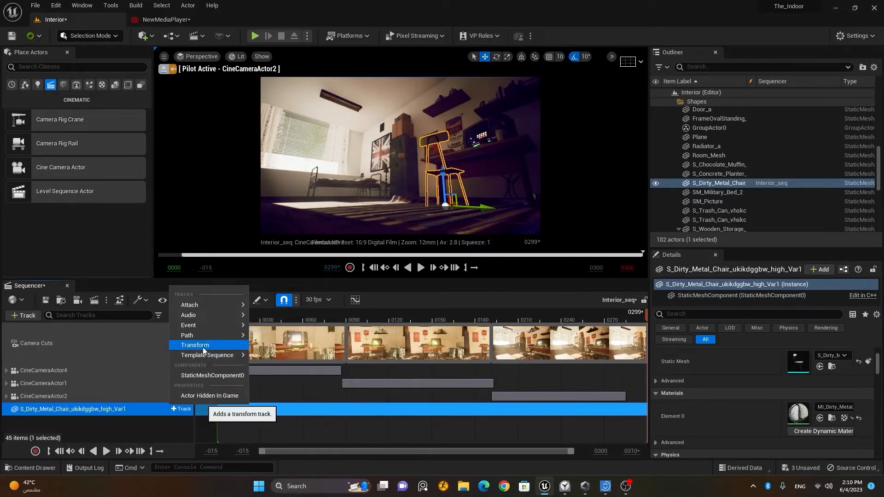
mouse_move(204, 317)
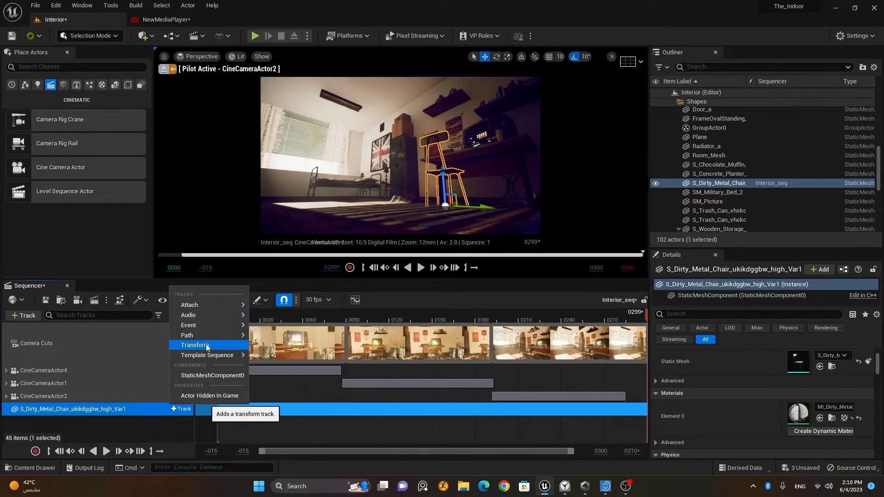
click(205, 396)
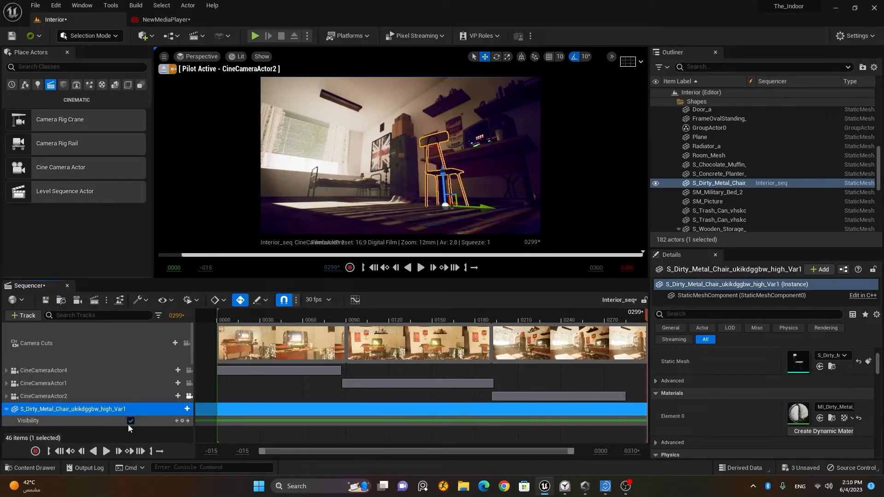
Key the chair's Visibility at the end of the sequence and switch it off at frame 48
click(182, 421)
click(287, 313)
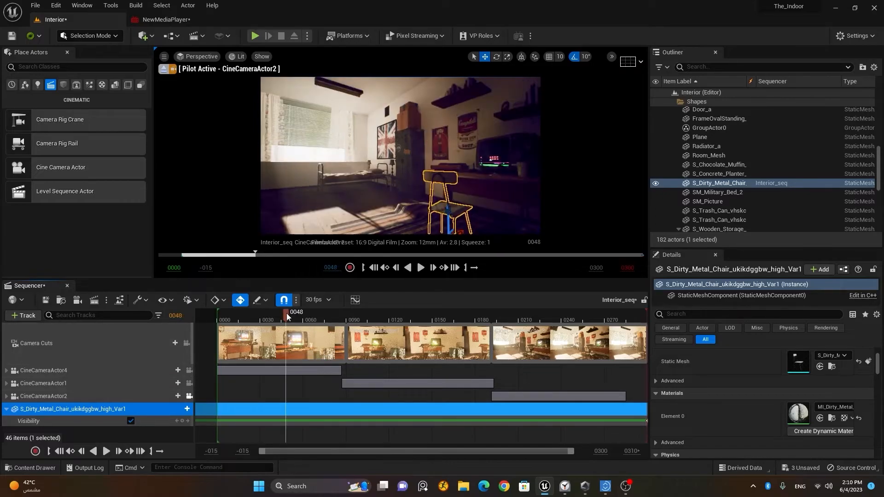
click(183, 421)
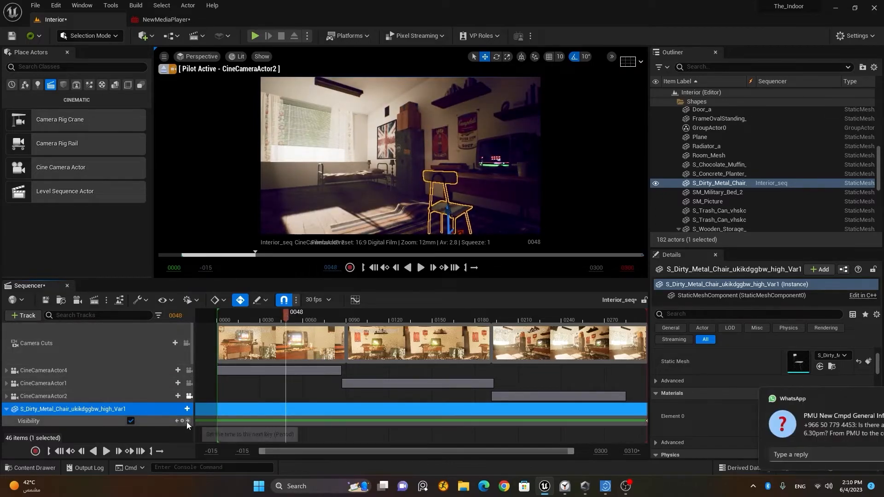
click(131, 421)
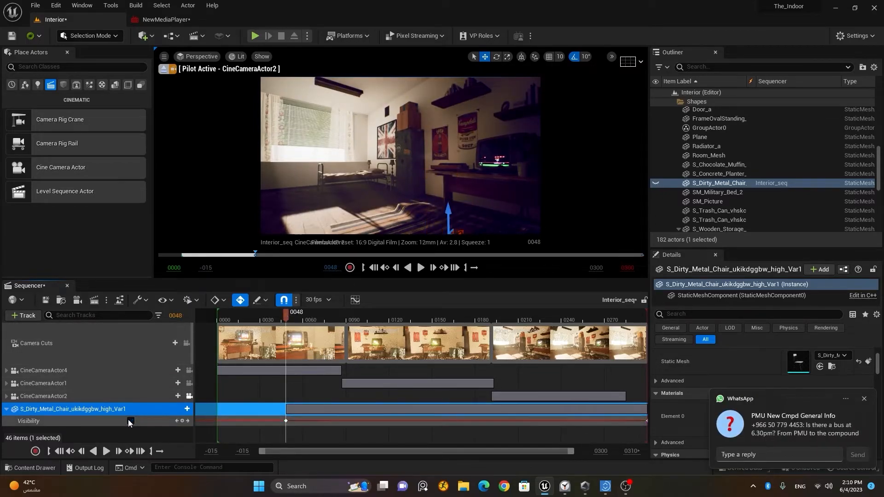
click(864, 399)
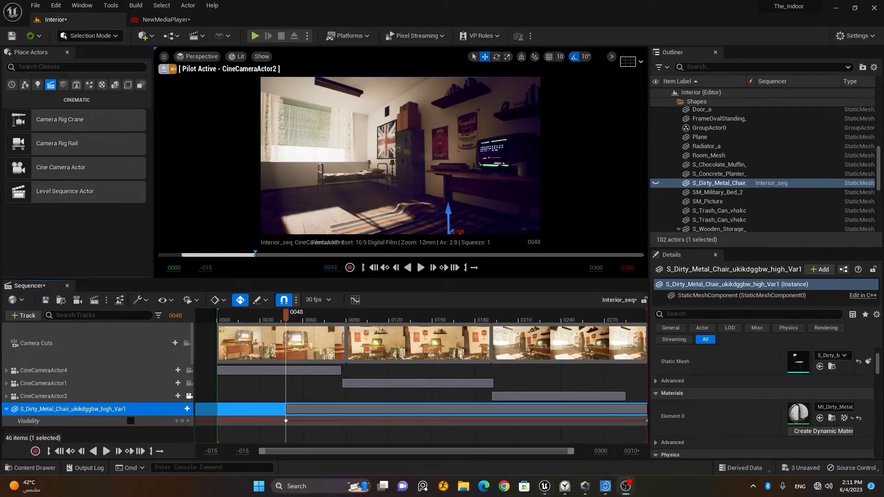
click(131, 421)
click(131, 421)
Key the chair's Visibility off at frame 96 and switch it on at the frame 48 key
click(357, 319)
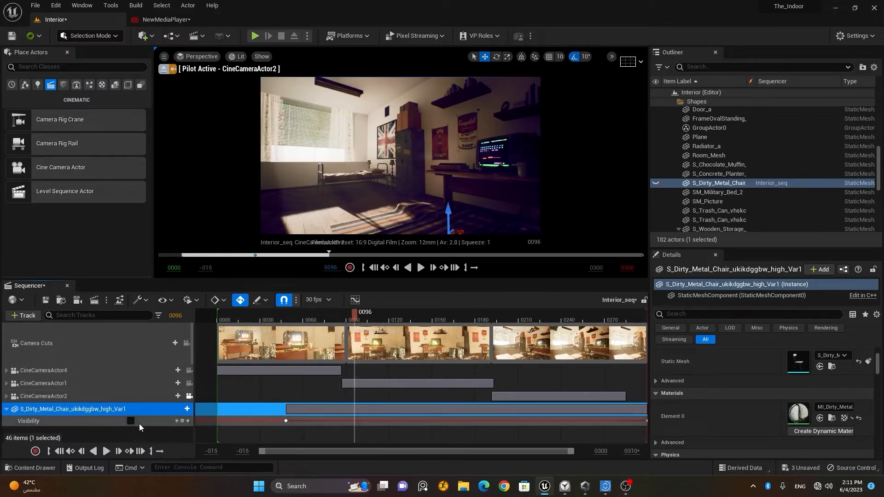
click(131, 421)
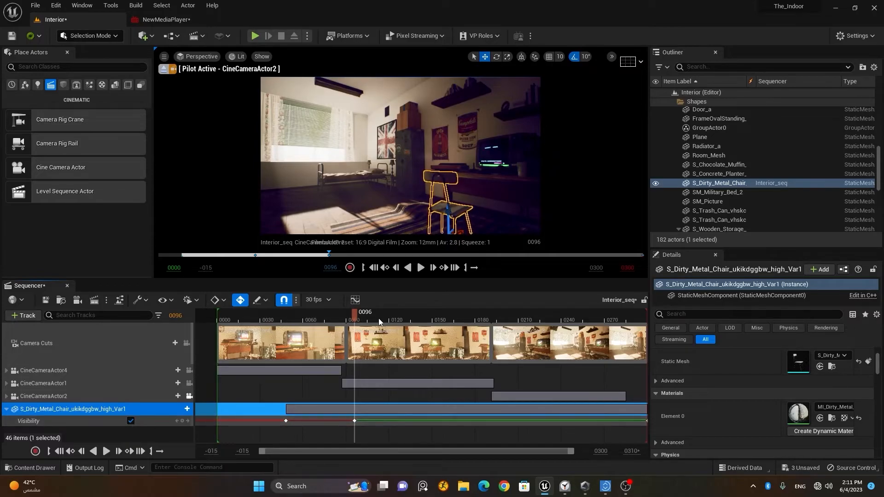
click(130, 420)
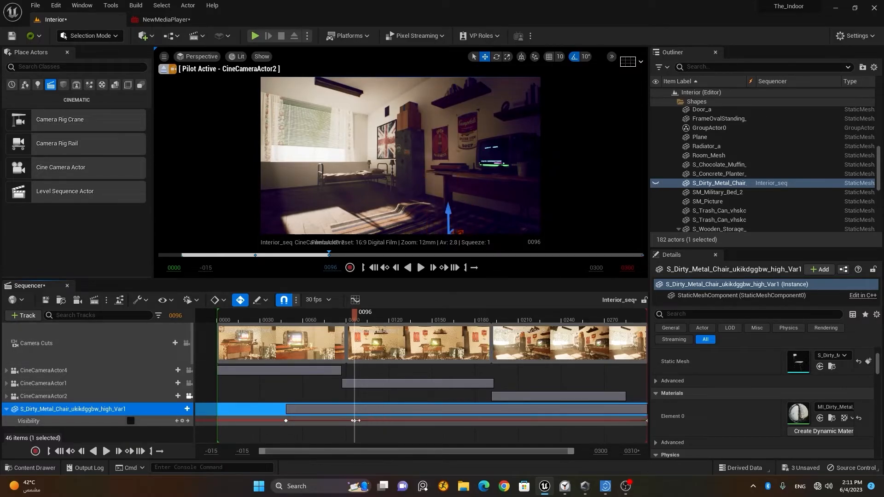
click(177, 420)
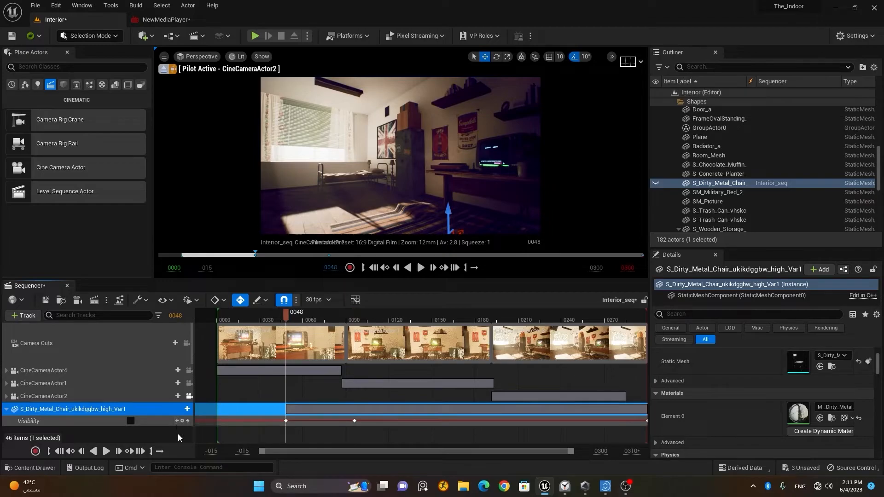
click(129, 421)
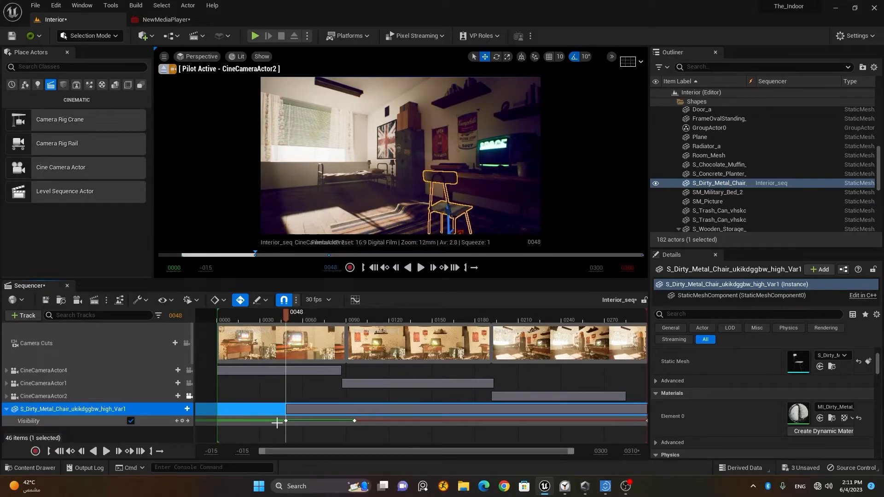
Key the chair's Visibility off at frame 0 and scrub through the opening frames to check it
click(175, 421)
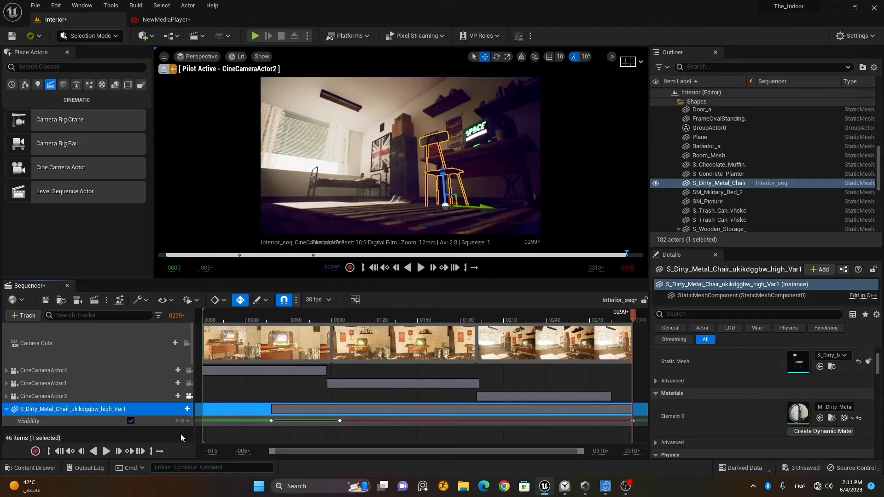
click(209, 320)
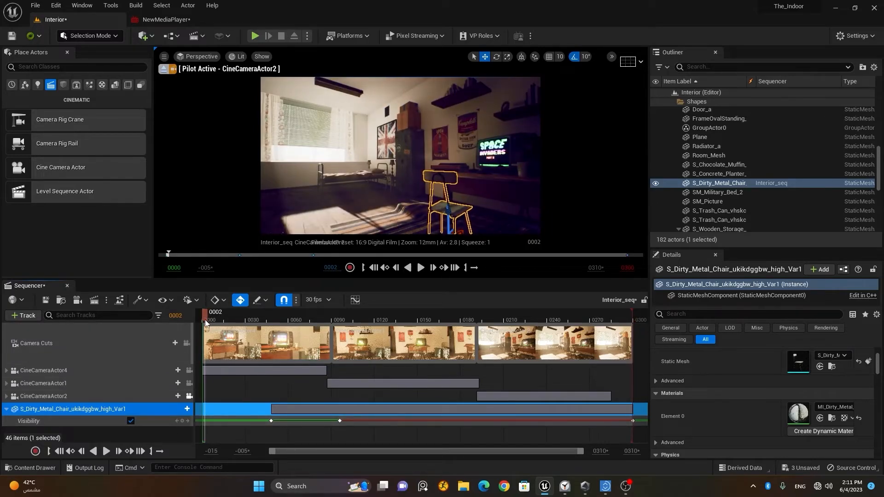
click(371, 267)
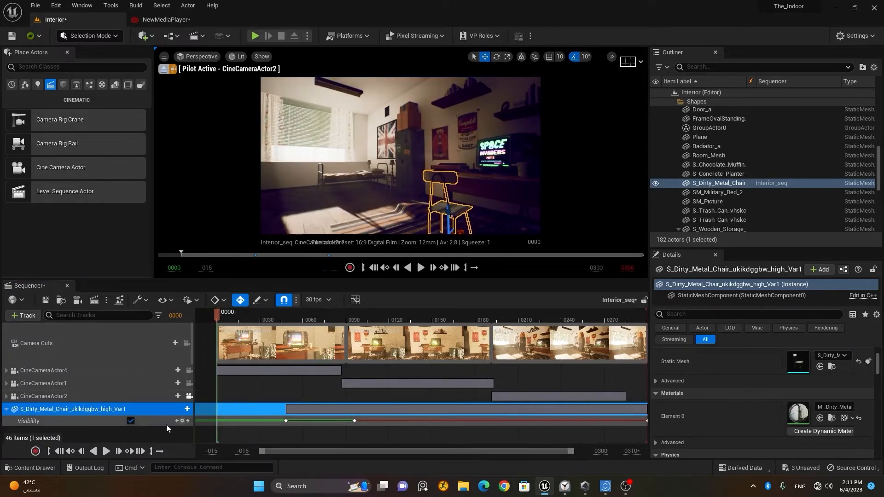
click(132, 421)
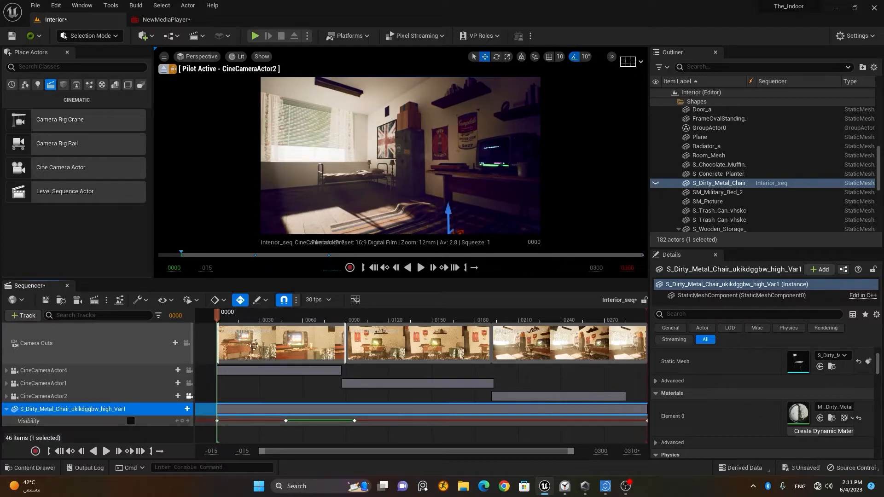
click(225, 321)
drag(229, 324, 250, 339)
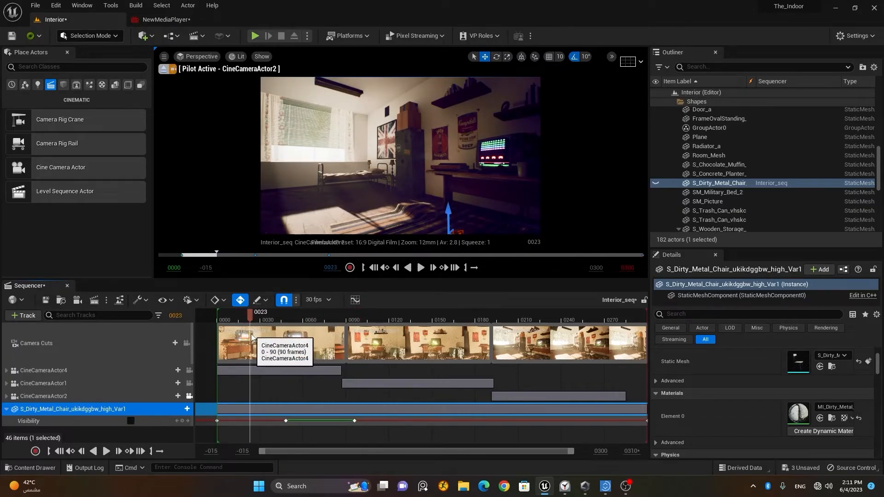
Delete the chair's Visibility track and add a Transform track to the chair
click(46, 420)
key(Delete)
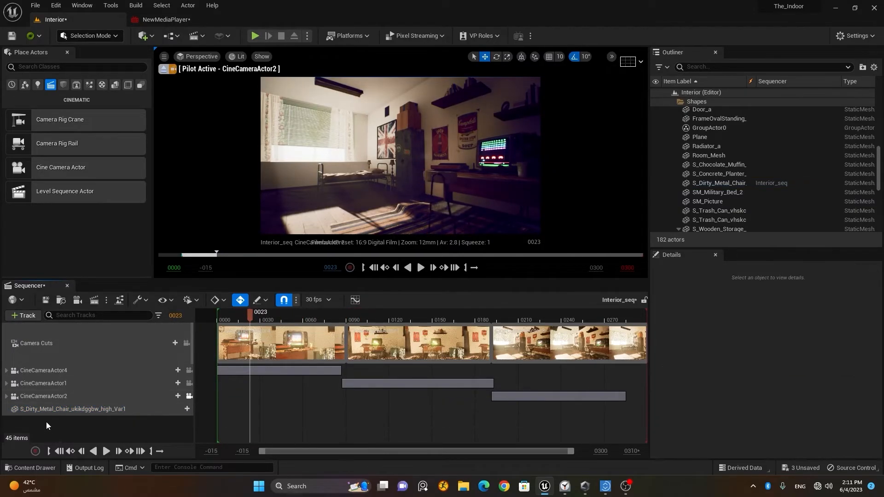
click(173, 408)
click(198, 345)
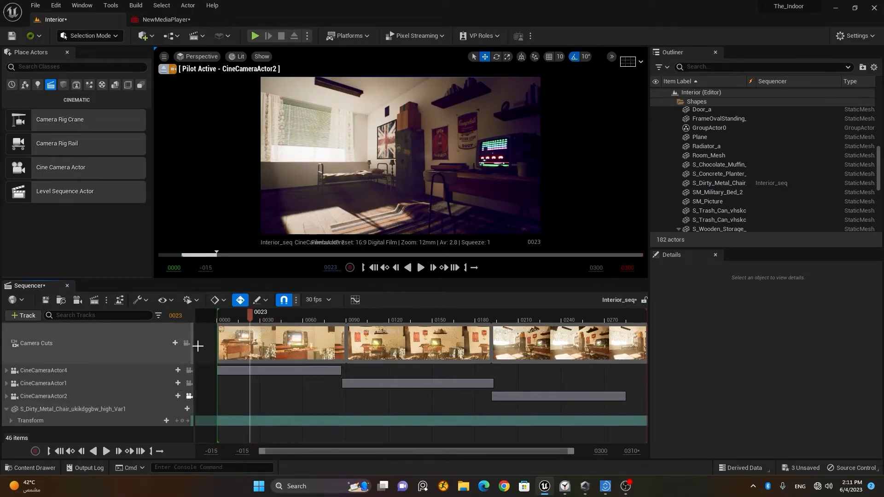
Add a Transform key for the chair at frame 193, near the start of CineCameraActor2's shot
drag(502, 450, 541, 445)
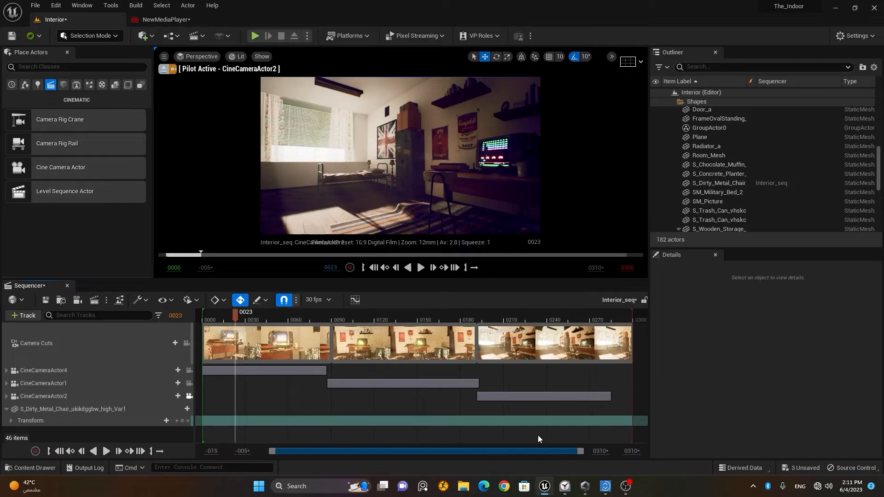
click(486, 323)
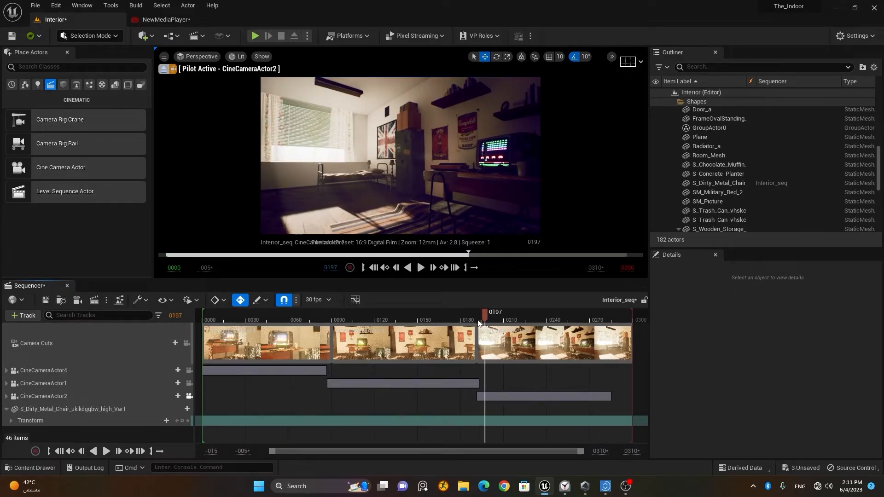
mouse_move(482, 318)
mouse_down()
mouse_move(537, 321)
mouse_move(479, 323)
mouse_up()
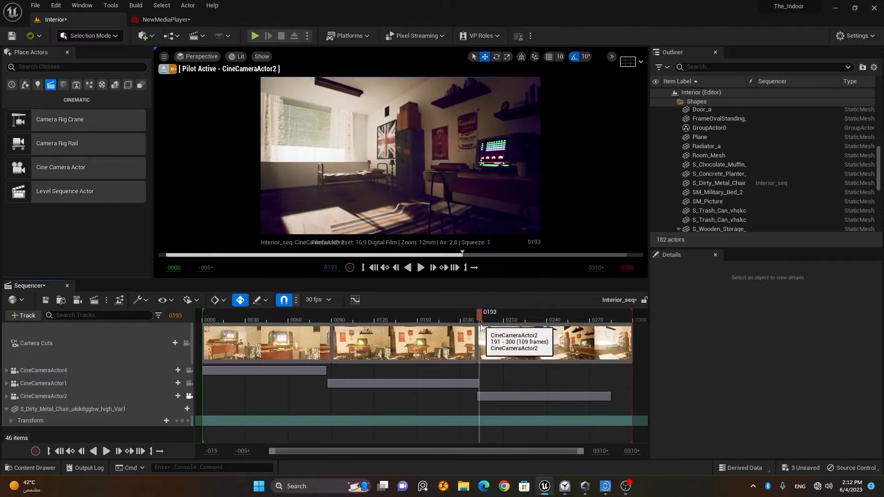
click(182, 421)
At frame 248, raise the chair into the air above desk height and rotate it to key a tilted, floating pose
click(568, 319)
mouse_move(571, 327)
mouse_down()
mouse_move(591, 326)
mouse_move(559, 329)
mouse_up()
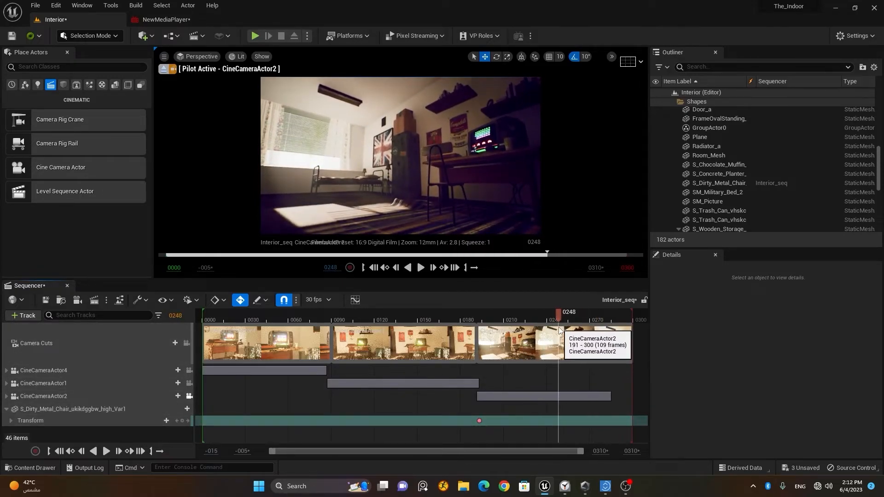
click(442, 181)
drag(445, 197, 441, 130)
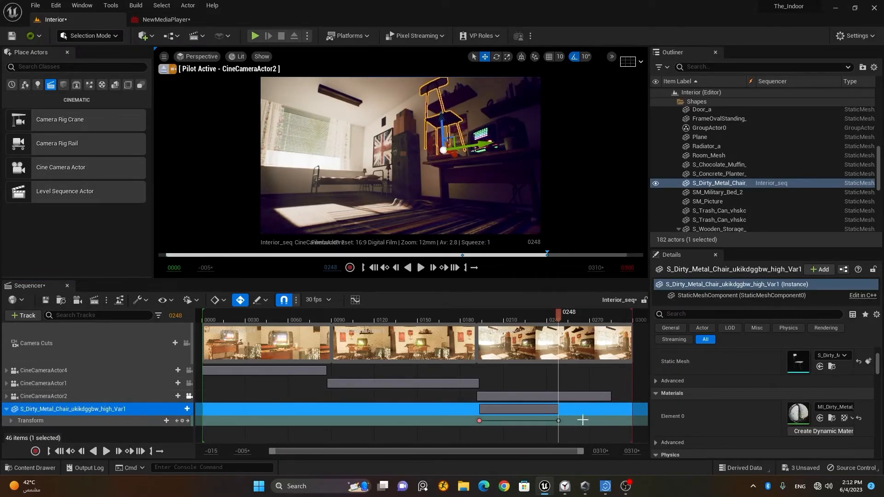
click(496, 56)
drag(479, 124, 425, 133)
drag(497, 173, 443, 196)
drag(467, 152, 414, 185)
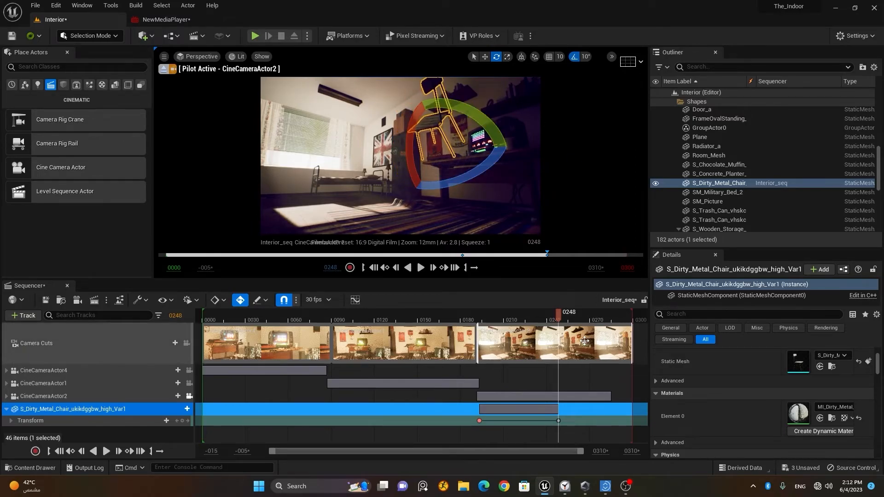
Play back the chair's animation from frame 191
drag(555, 321, 477, 335)
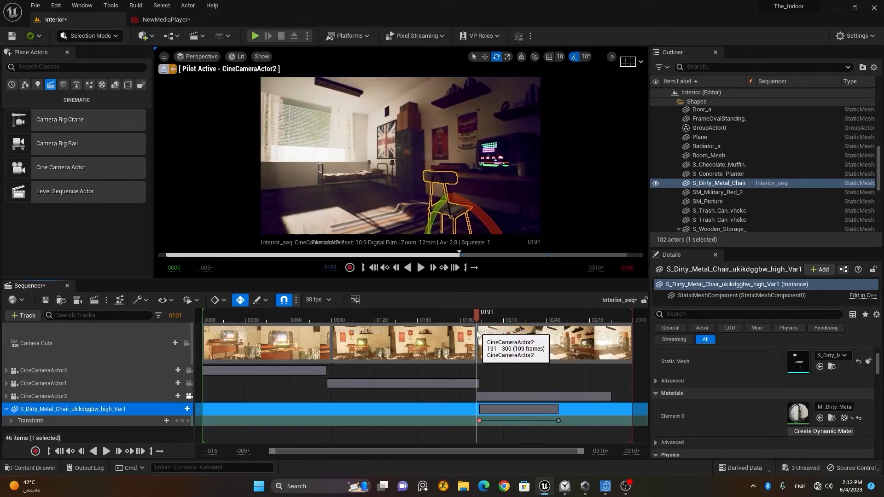
click(420, 267)
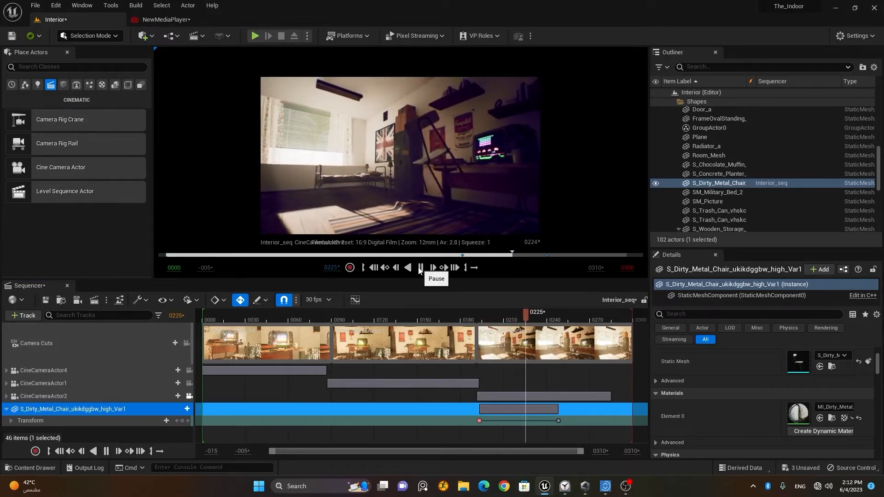
click(420, 267)
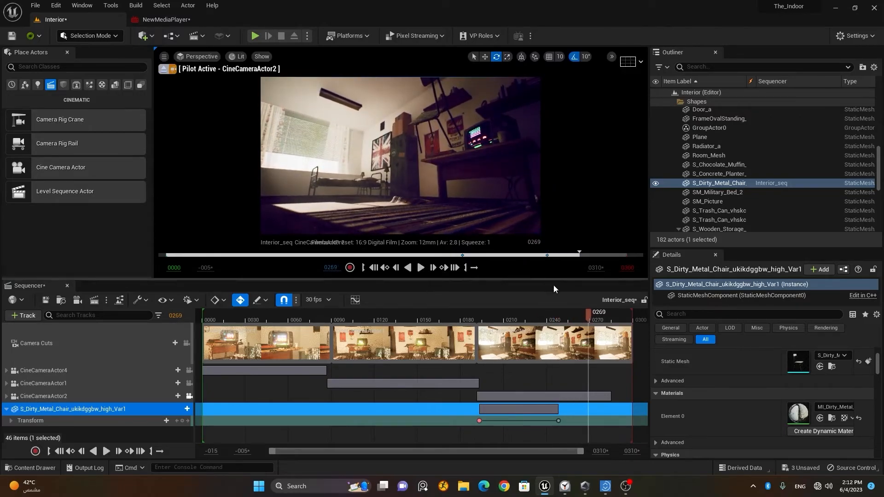
At frame 295, rotate the floating chair further to key another Transform pose
drag(593, 319, 627, 322)
click(432, 115)
drag(394, 157, 442, 153)
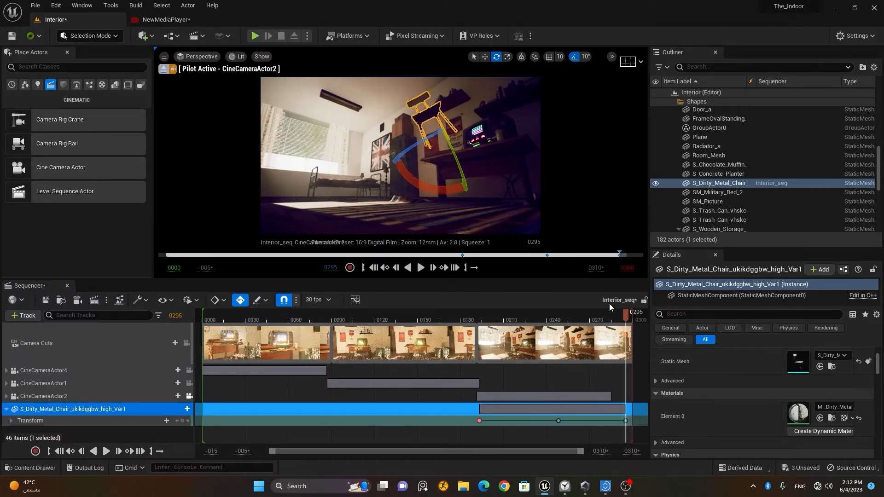
Play back the floating chair's animation from frame 178 through CineCameraActor2
drag(629, 320, 469, 334)
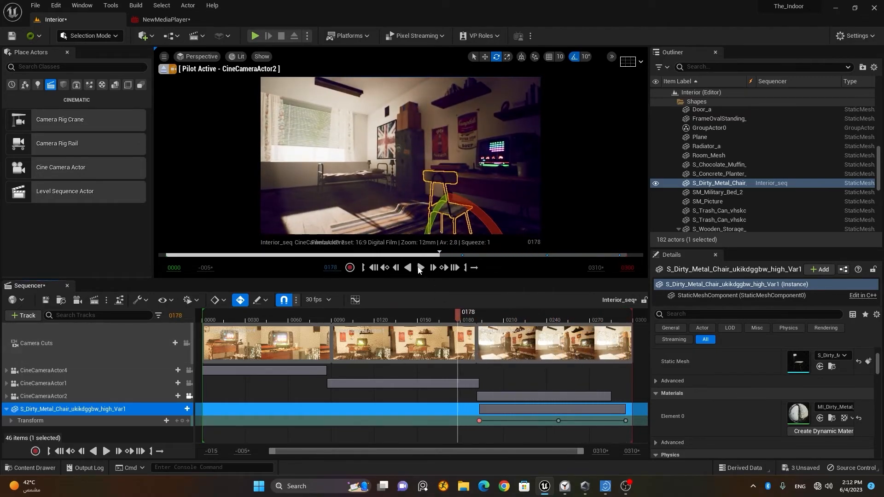
click(420, 267)
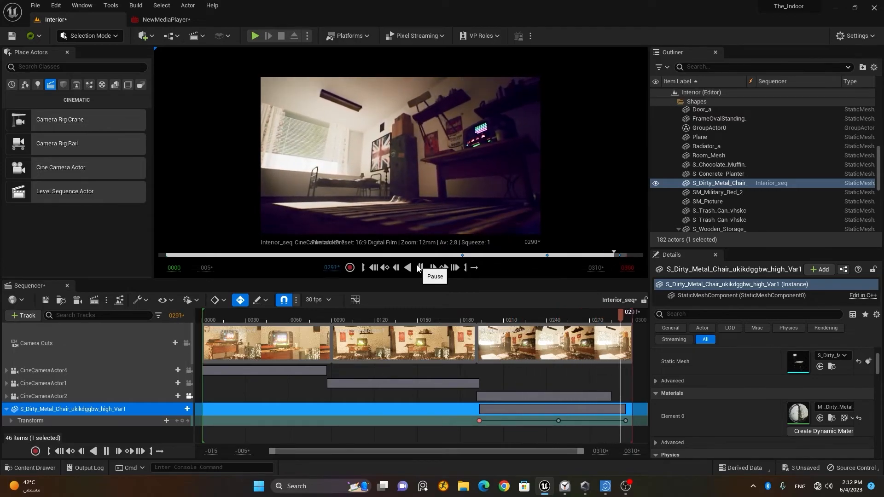
click(419, 268)
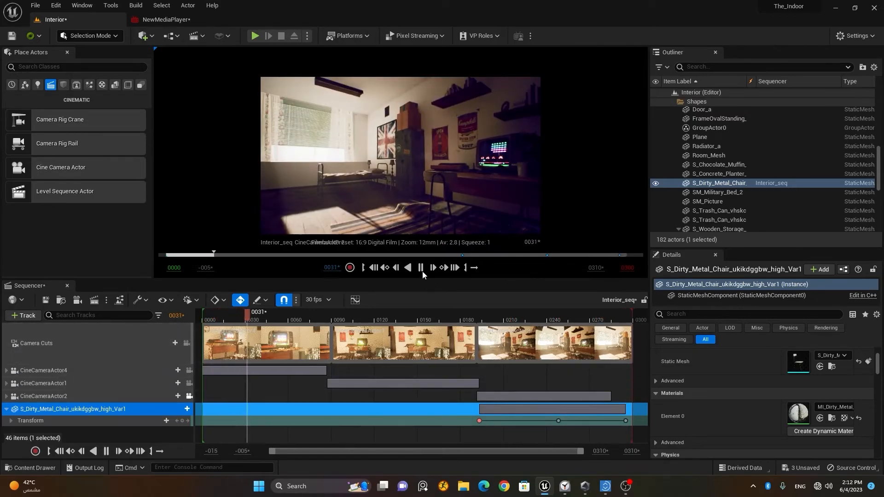
click(420, 269)
Lock the viewport to Camera Cuts and play the whole sequence from frame 0
click(374, 268)
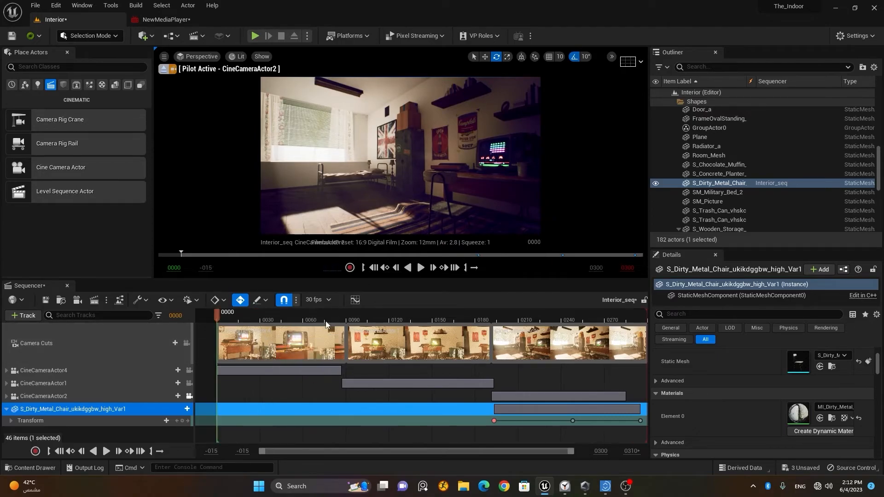
click(185, 344)
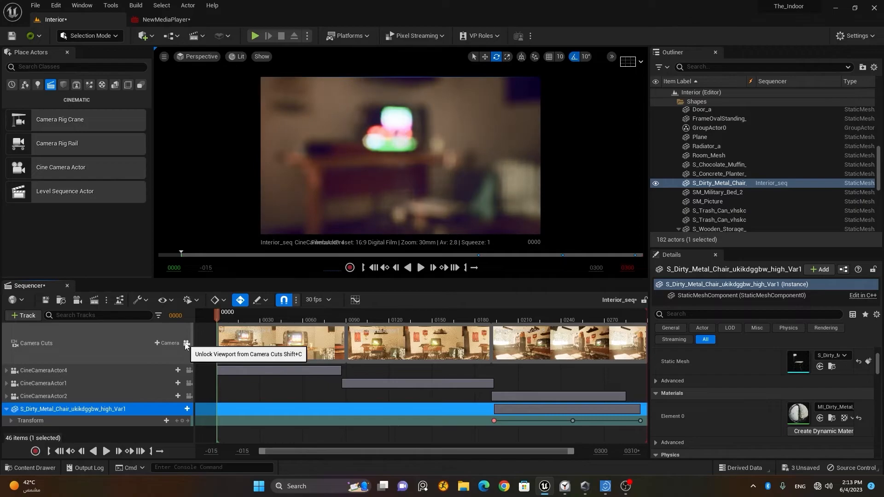
click(421, 269)
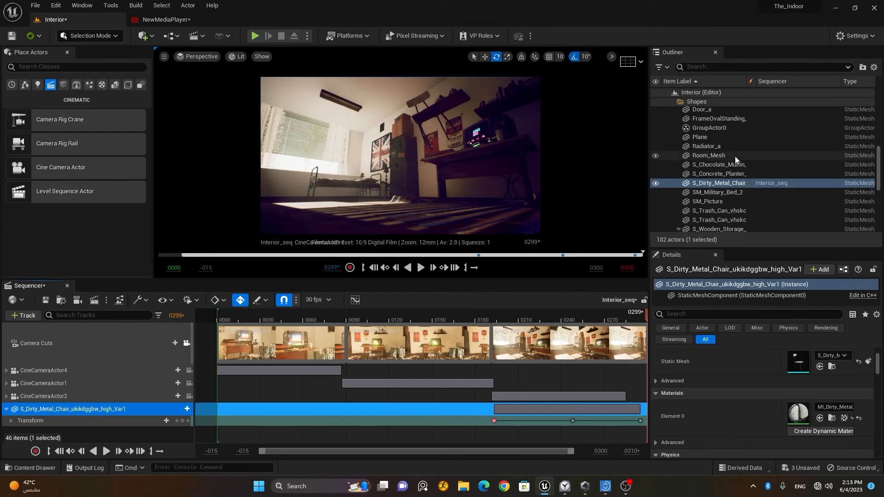
Collapse the Cameras and Shapes folders in the Outliner and deselect the chair
scroll(735, 156, up, 5)
scroll(735, 156, up, 1)
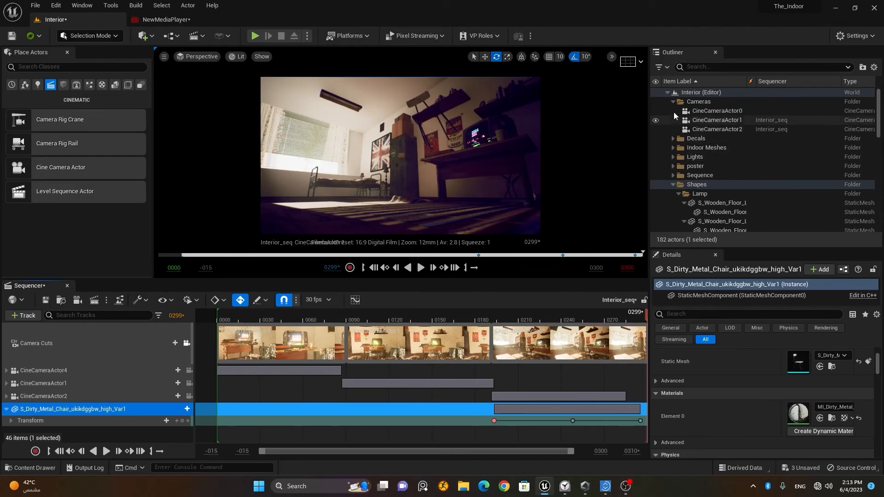
click(672, 100)
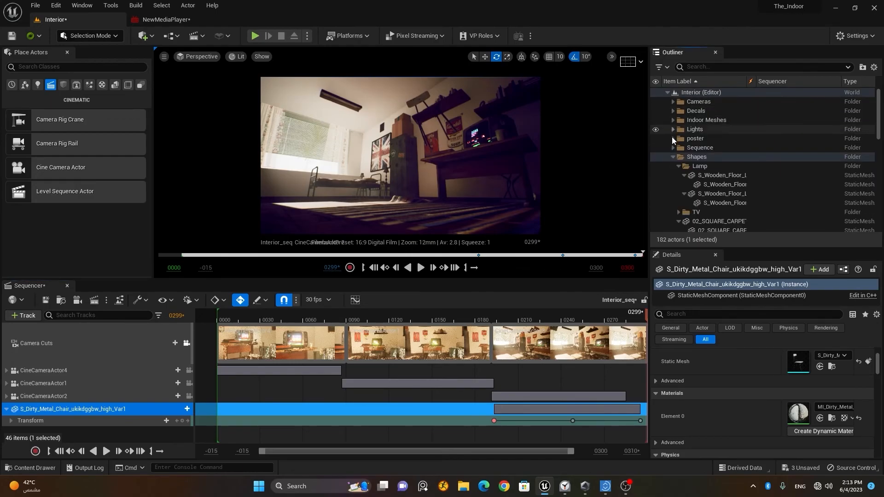
click(673, 156)
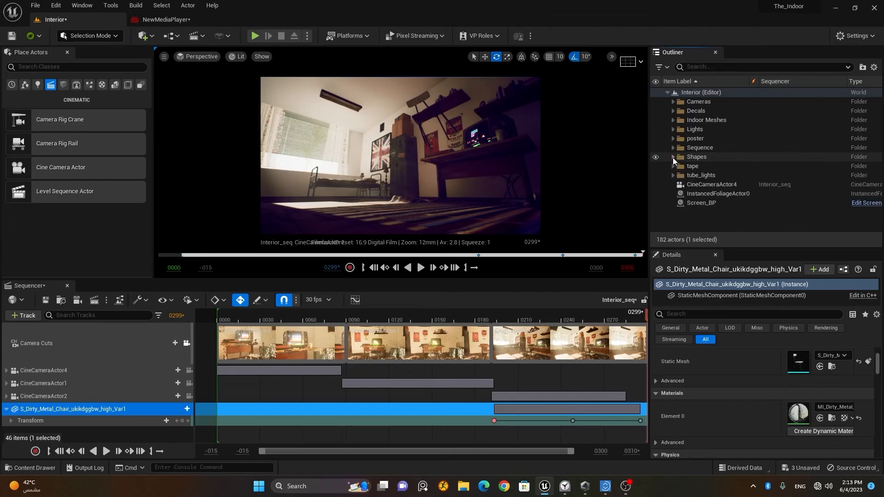
click(730, 224)
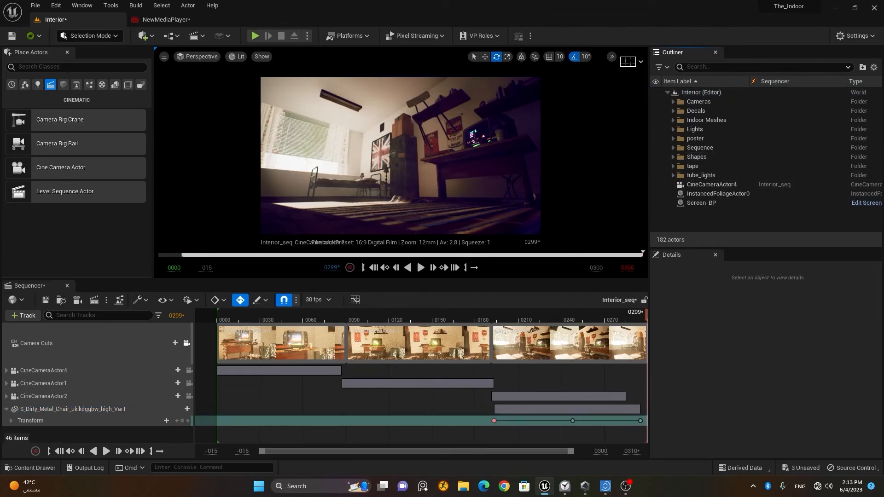